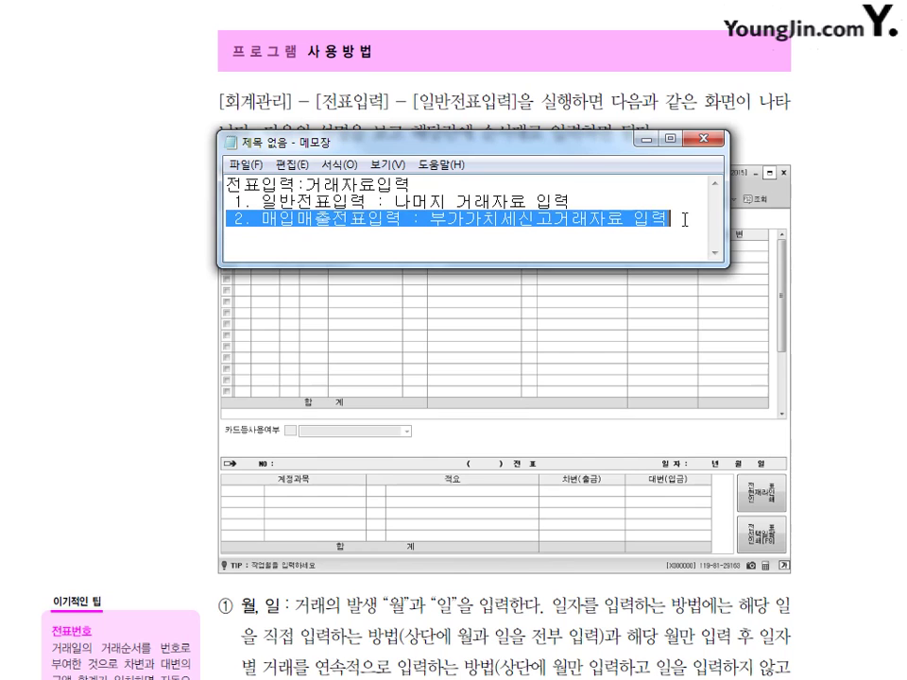
- Examine the notes on what 일반전표입력 and 매입매출전표입력 each cover, and minimize the notes window
click(743, 219)
drag(430, 218, 671, 219)
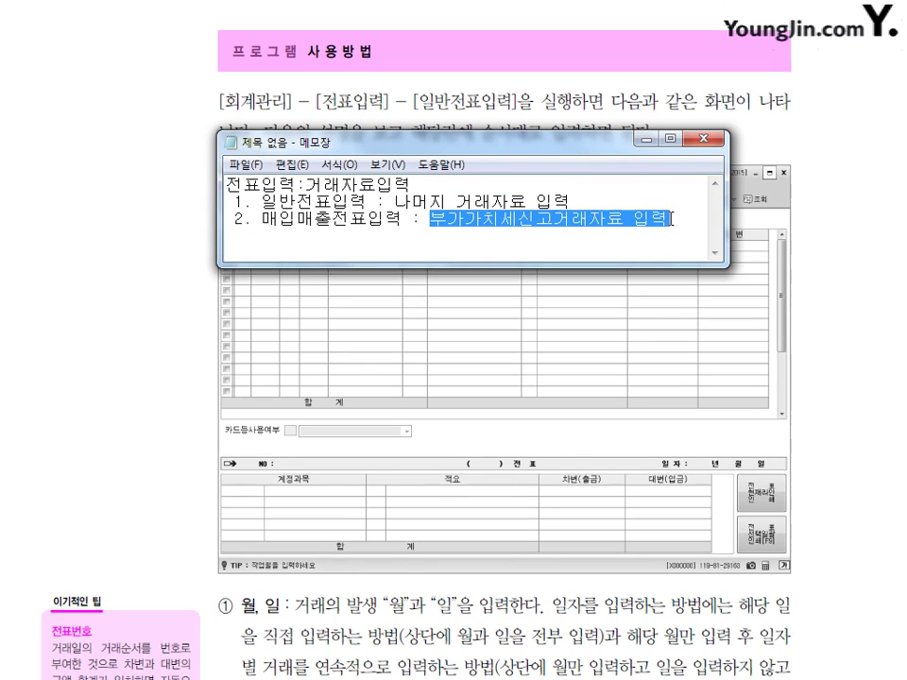
click(486, 218)
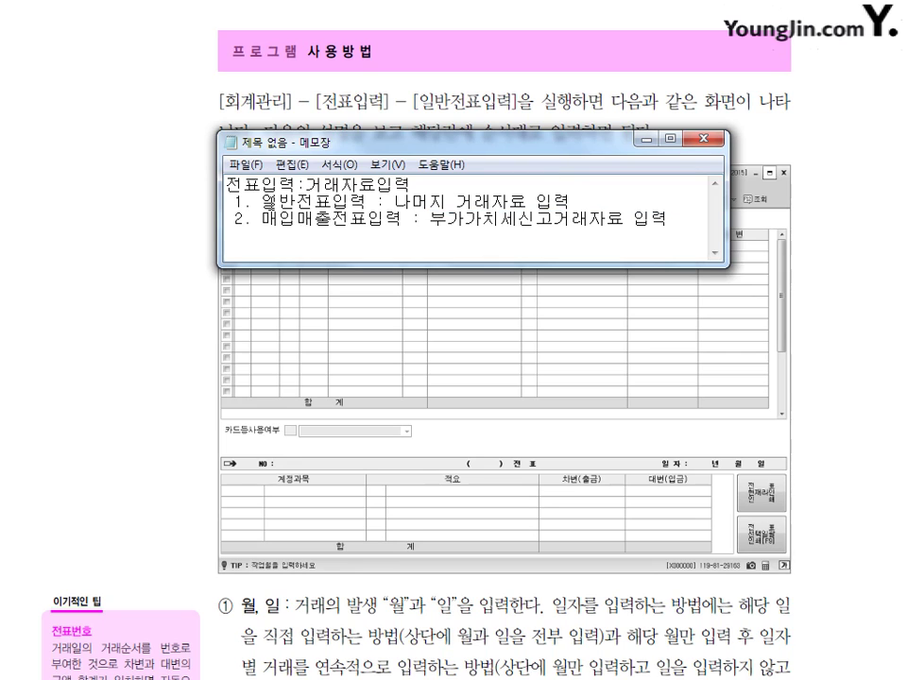
drag(266, 201, 572, 201)
click(581, 201)
drag(252, 201, 535, 200)
click(590, 202)
drag(250, 219, 594, 219)
click(593, 219)
click(646, 139)
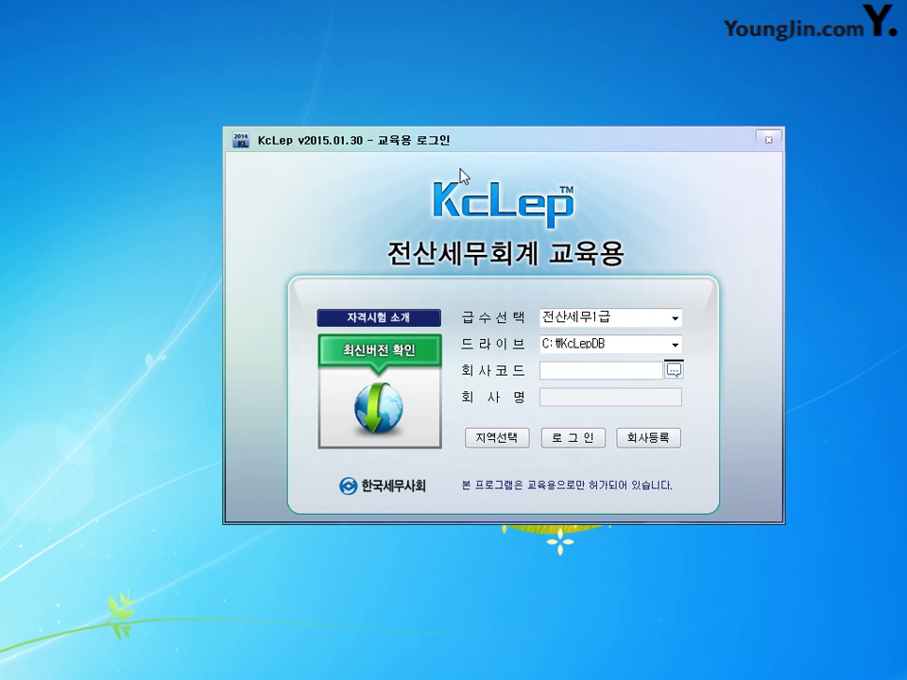
- Log in to KcLep with the 전산회계1급 level and the company 0301 (주)영진
drag(474, 149, 465, 122)
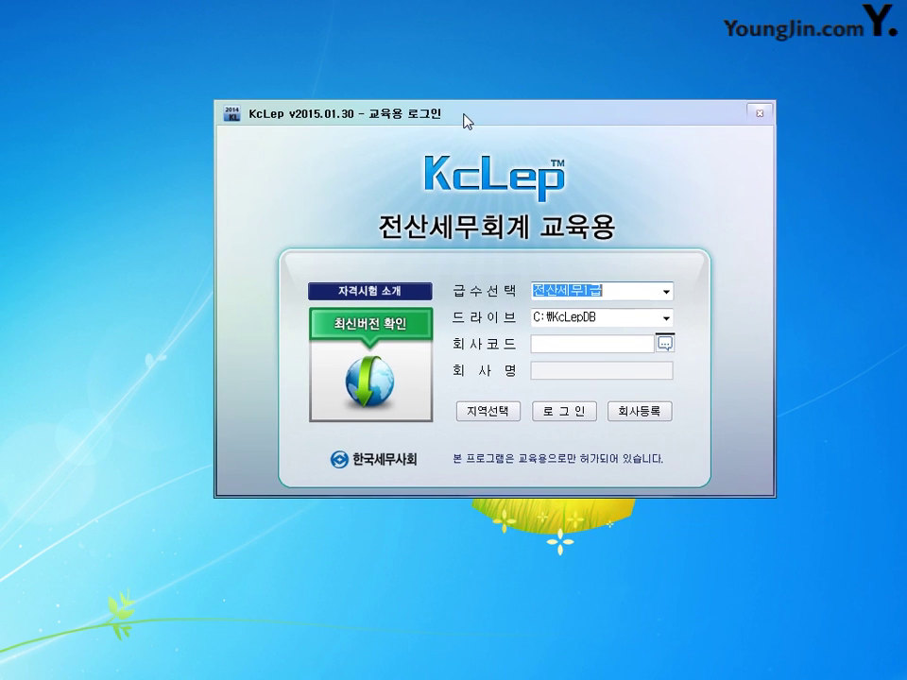
click(666, 292)
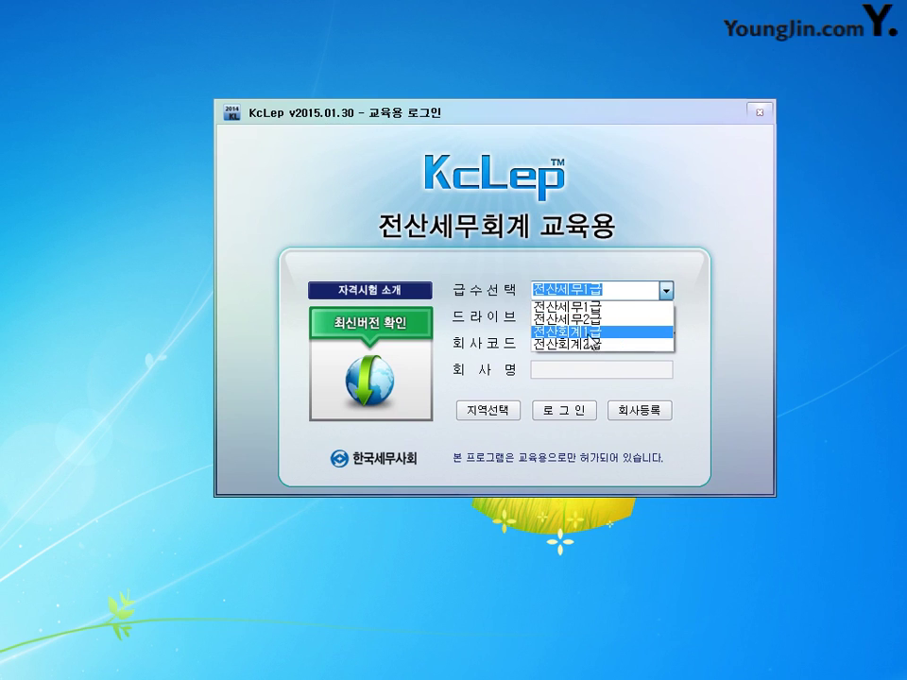
click(587, 331)
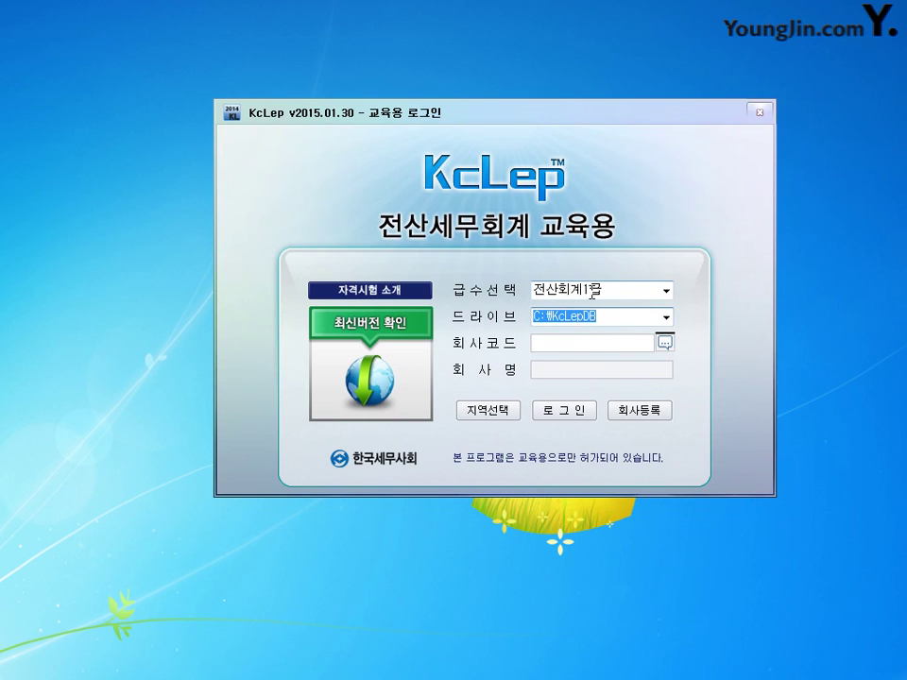
click(665, 342)
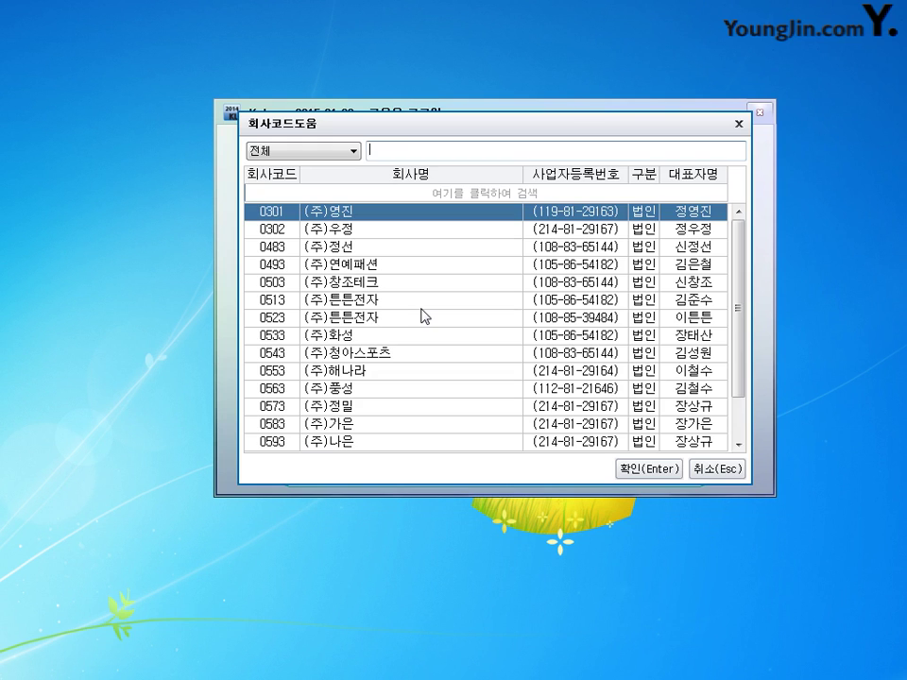
click(652, 469)
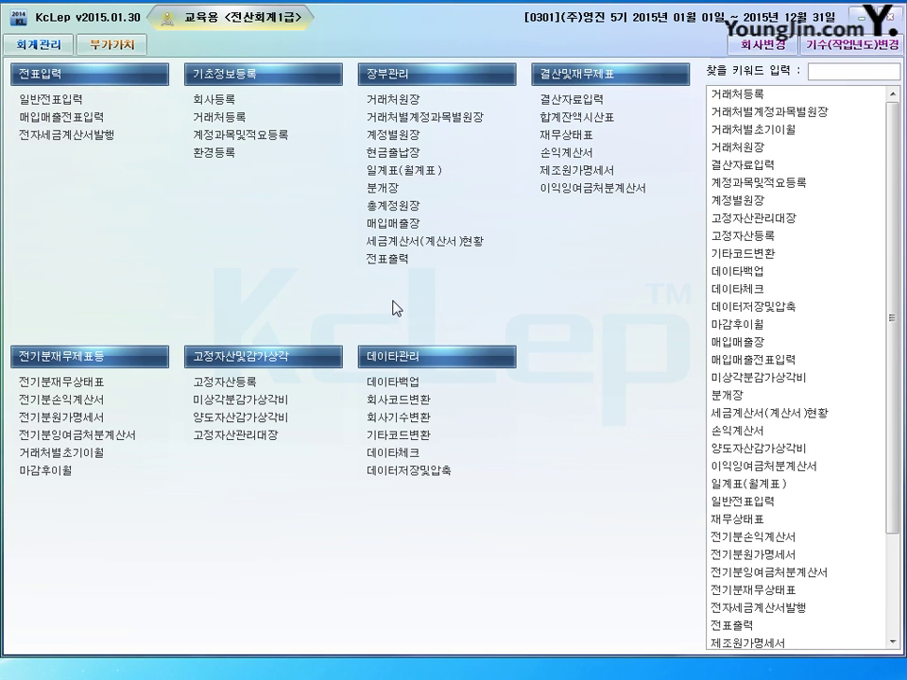
- Open 일반전표입력 and set the working month to 01
click(425, 262)
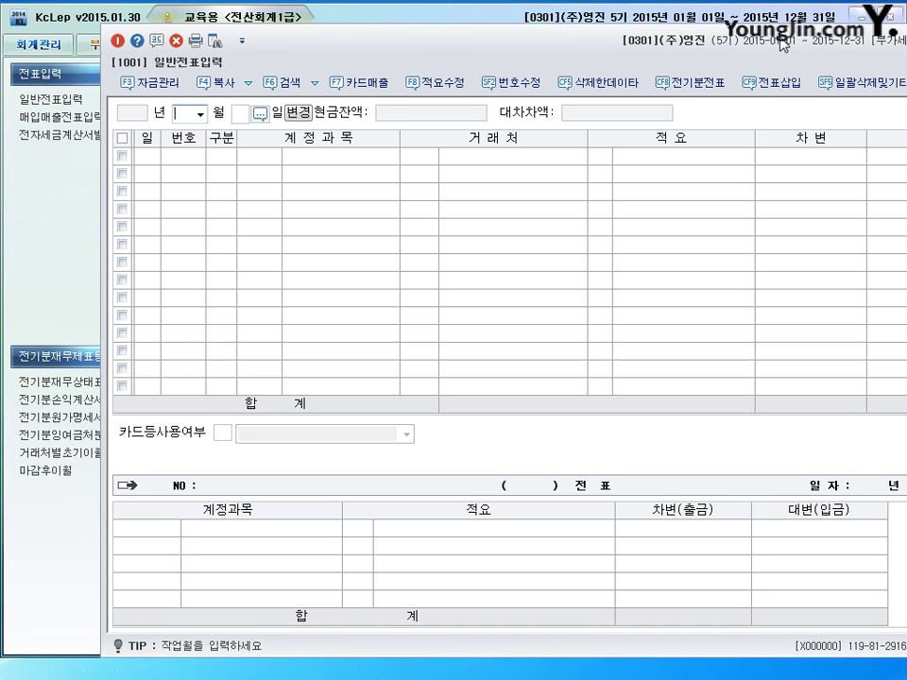
drag(778, 47, 685, 30)
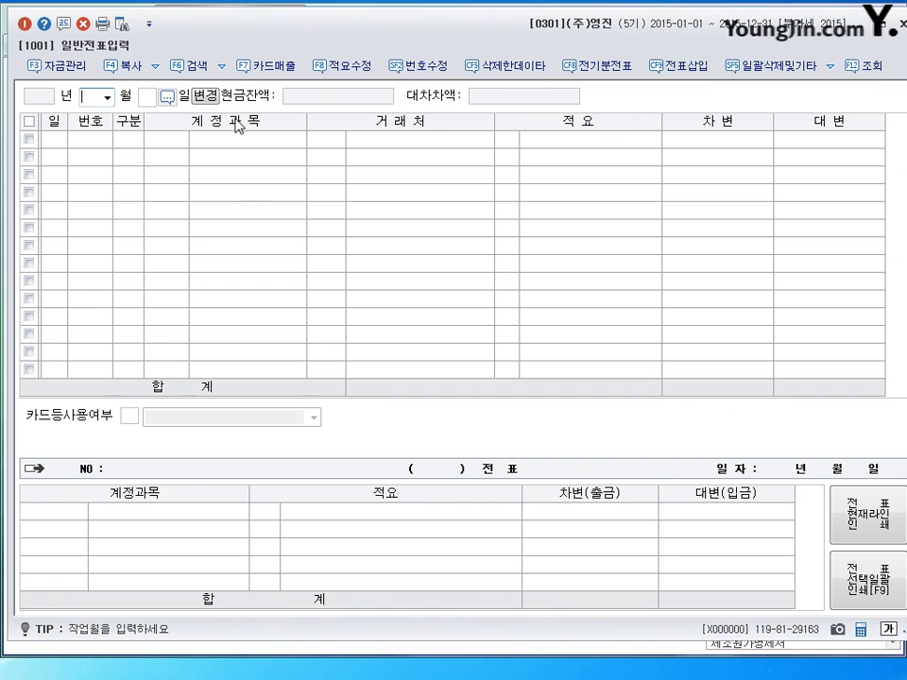
click(108, 98)
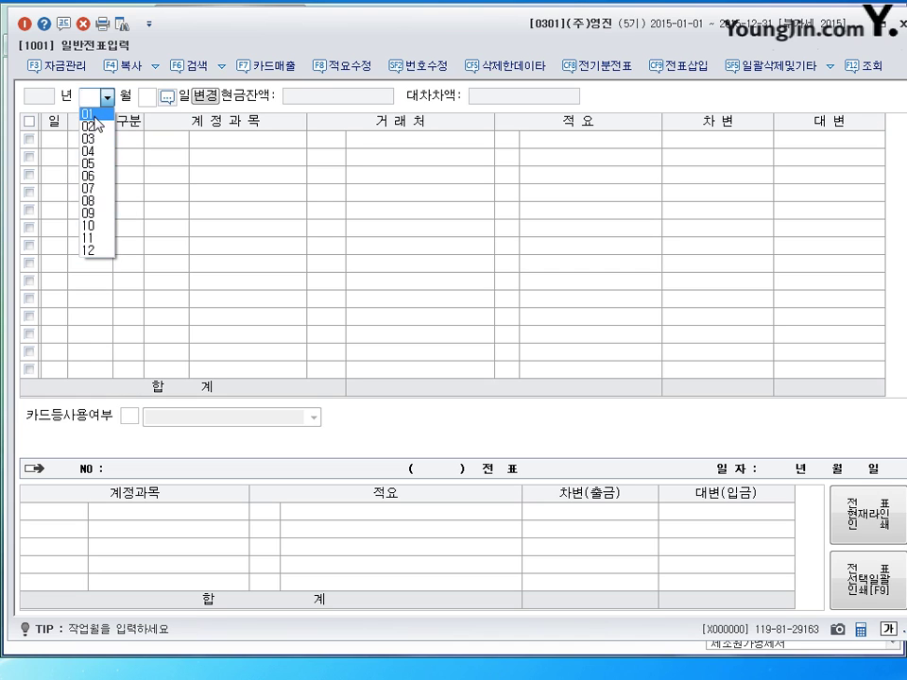
click(99, 121)
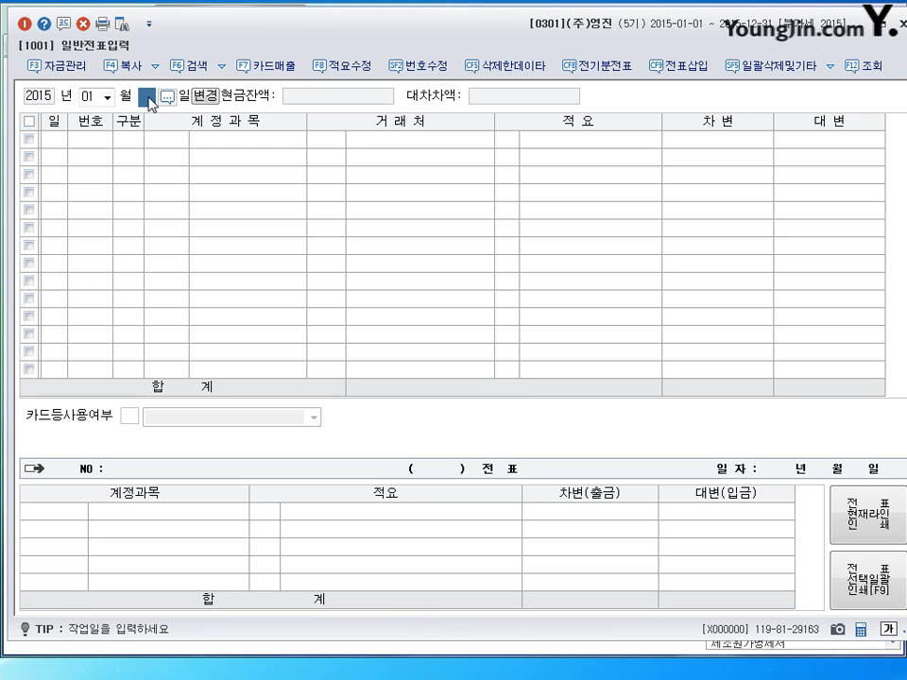
- Try days 1, 2, 3 and 4 in turn as the working day beside the month
text(1)
key(Return)
click(147, 97)
text(2)
key(Return)
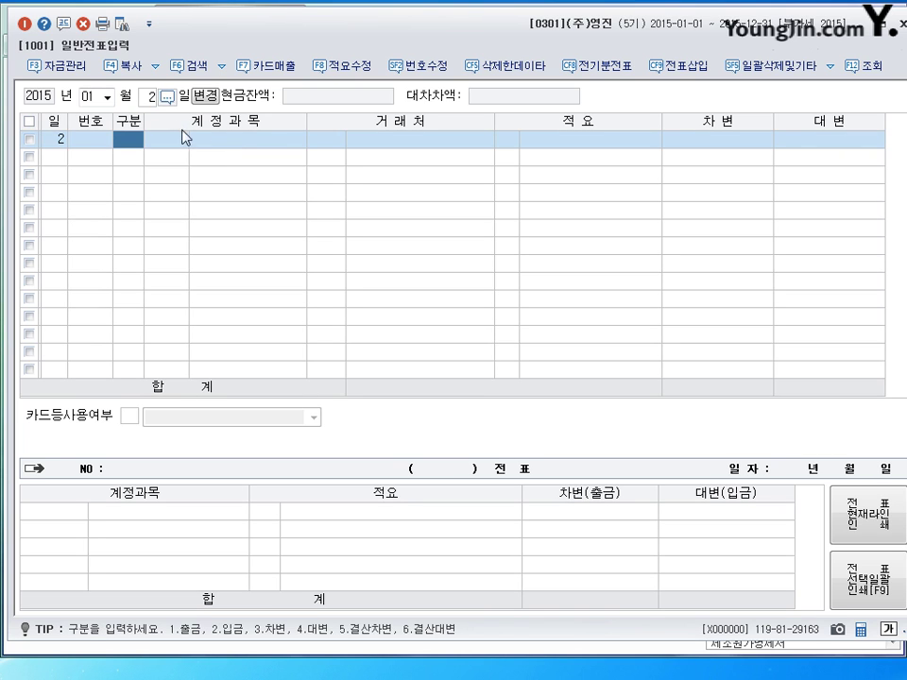
click(149, 101)
text(3)
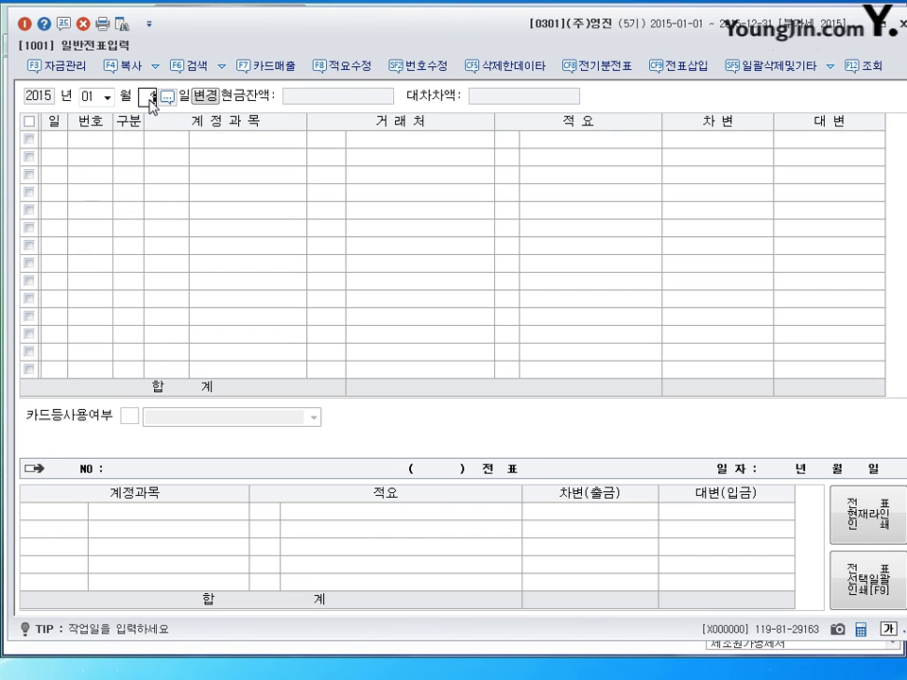
key(Return)
click(149, 101)
key(Return)
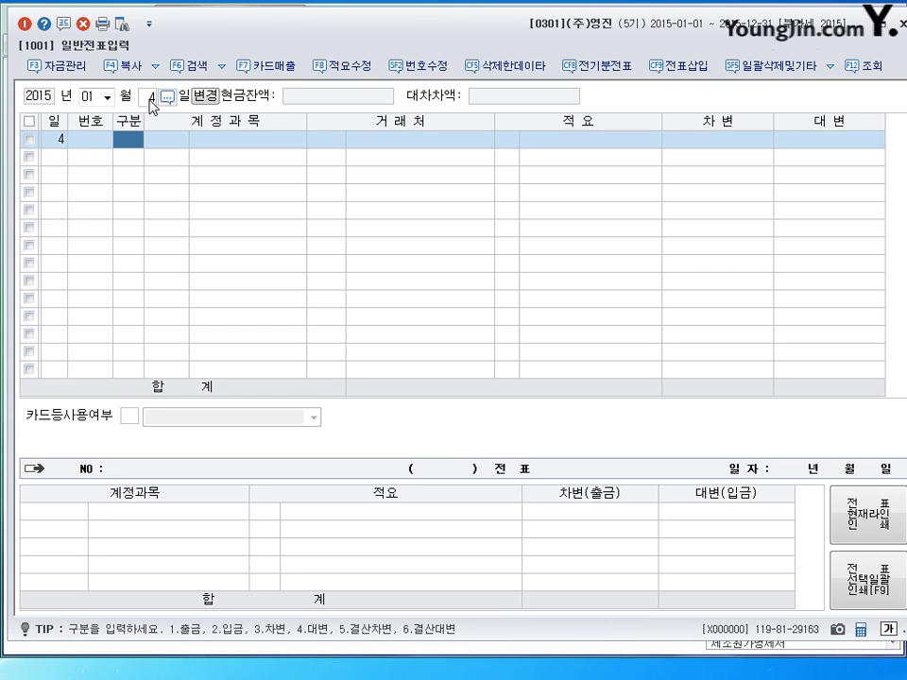
- Clear the working day beside the month so that days are entered directly in the voucher rows
click(151, 102)
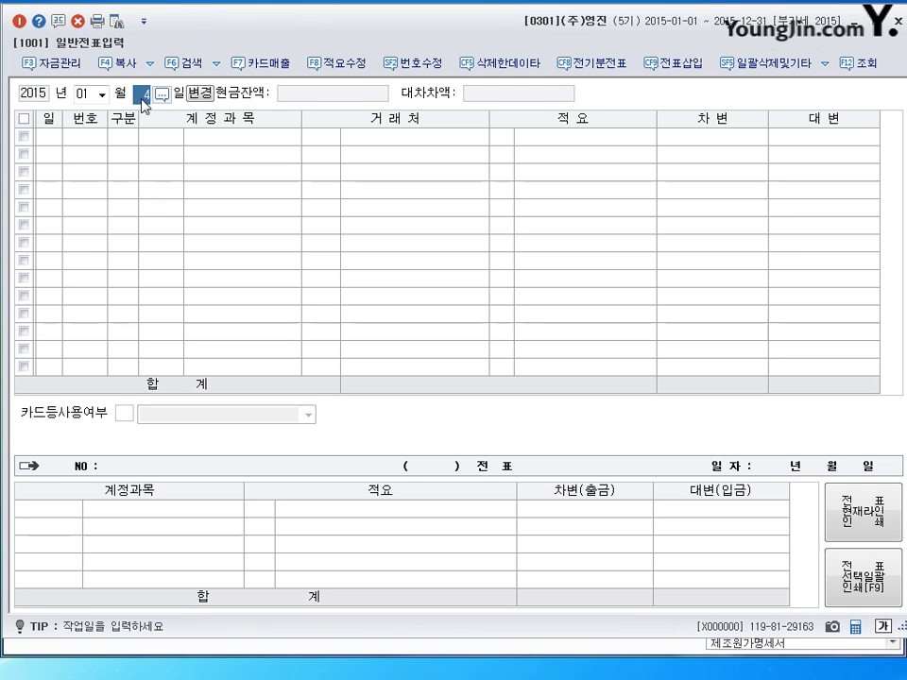
key(BackSpace)
key(Return)
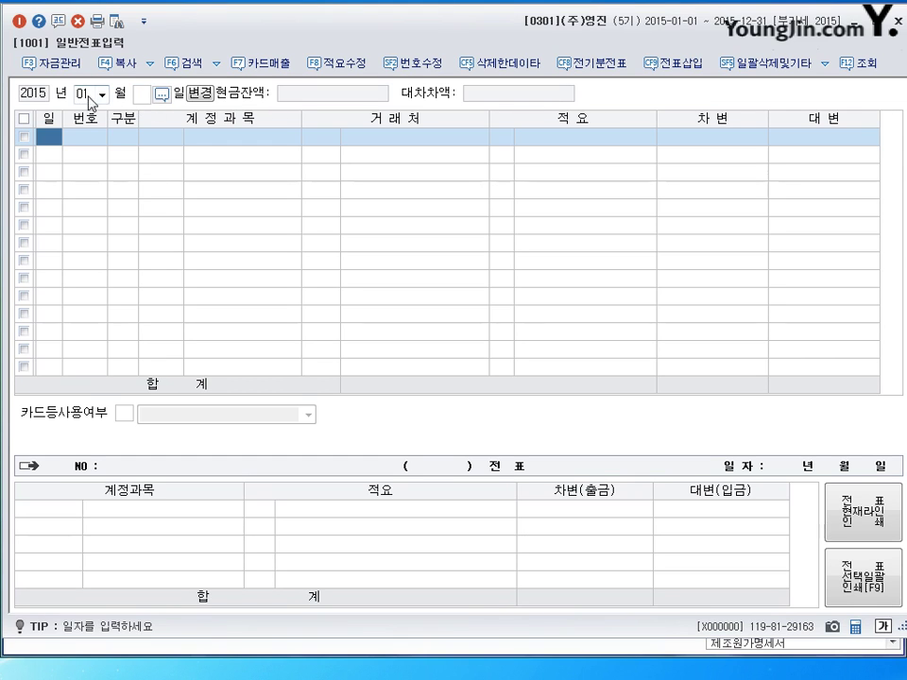
click(142, 98)
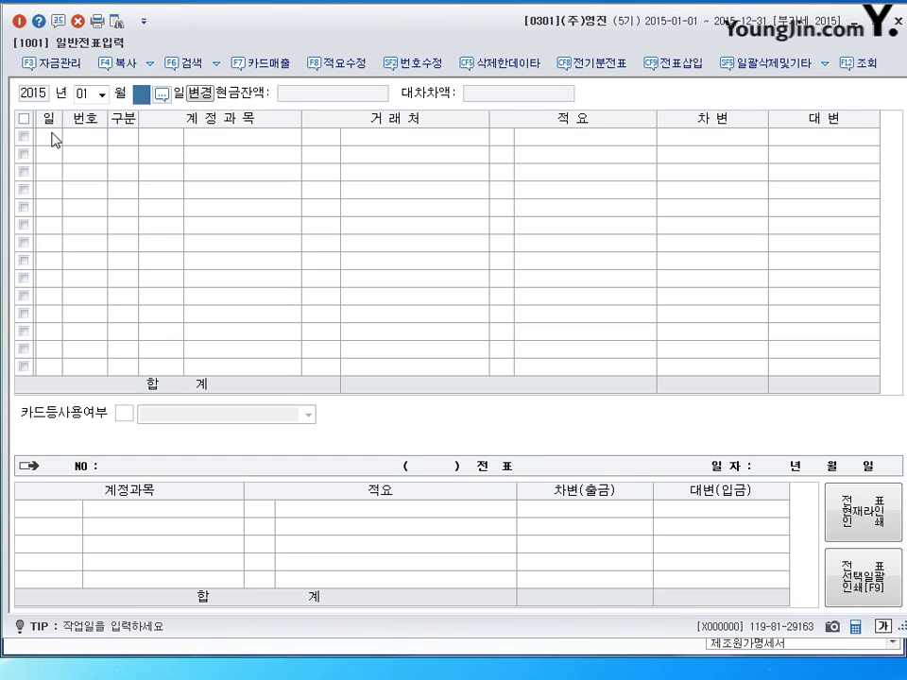
key(Return)
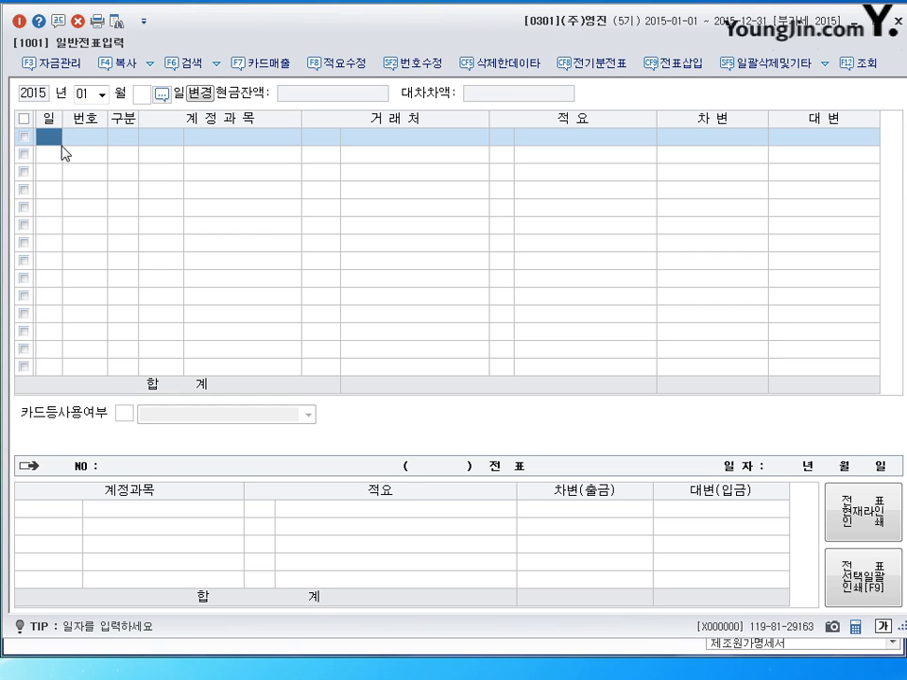
- Set the day of the first voucher row to 1
text(1)
key(Return)
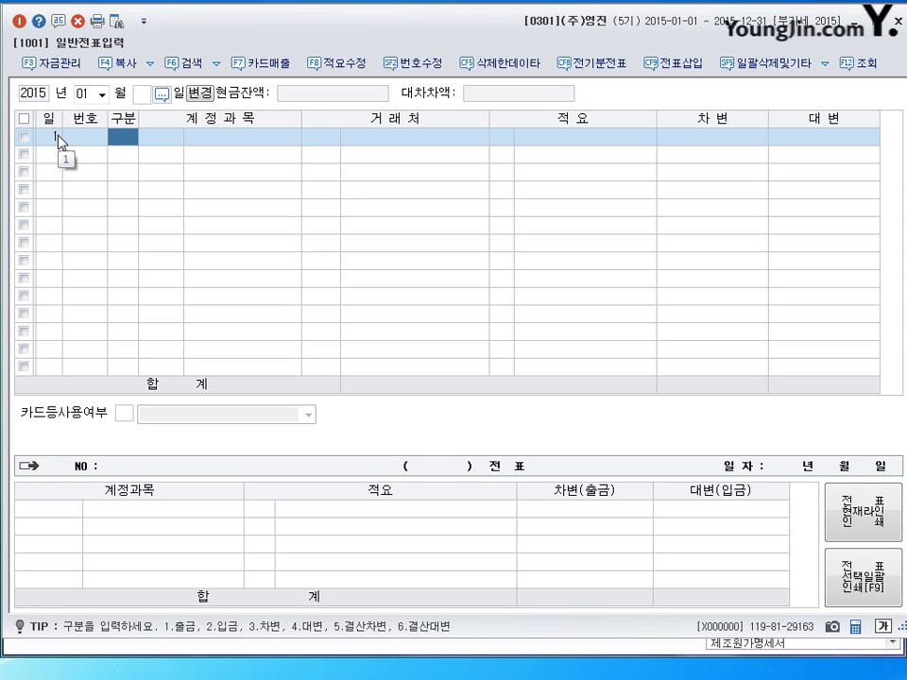
text(1)
click(142, 95)
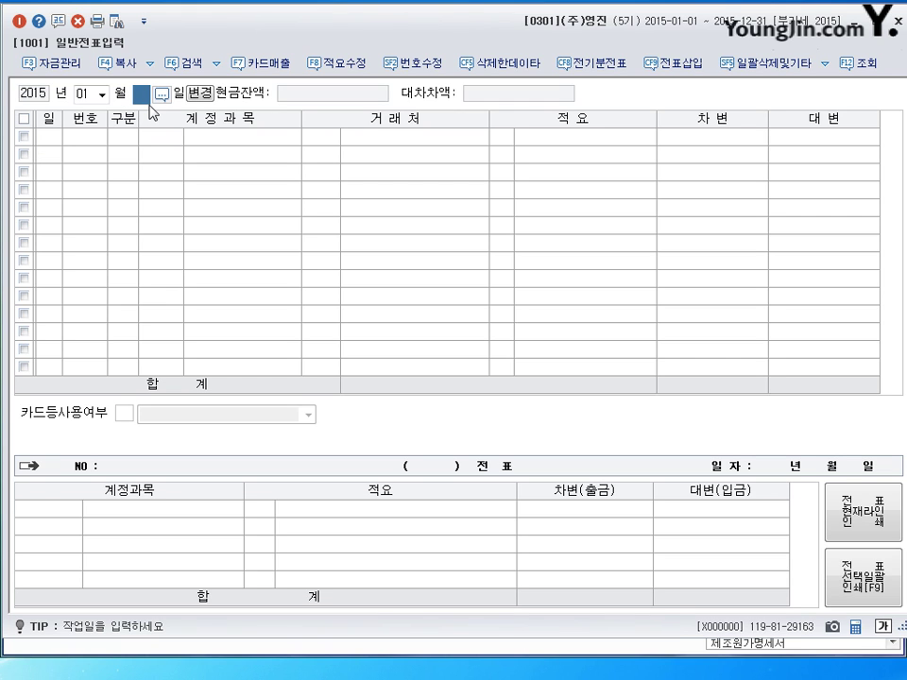
click(52, 137)
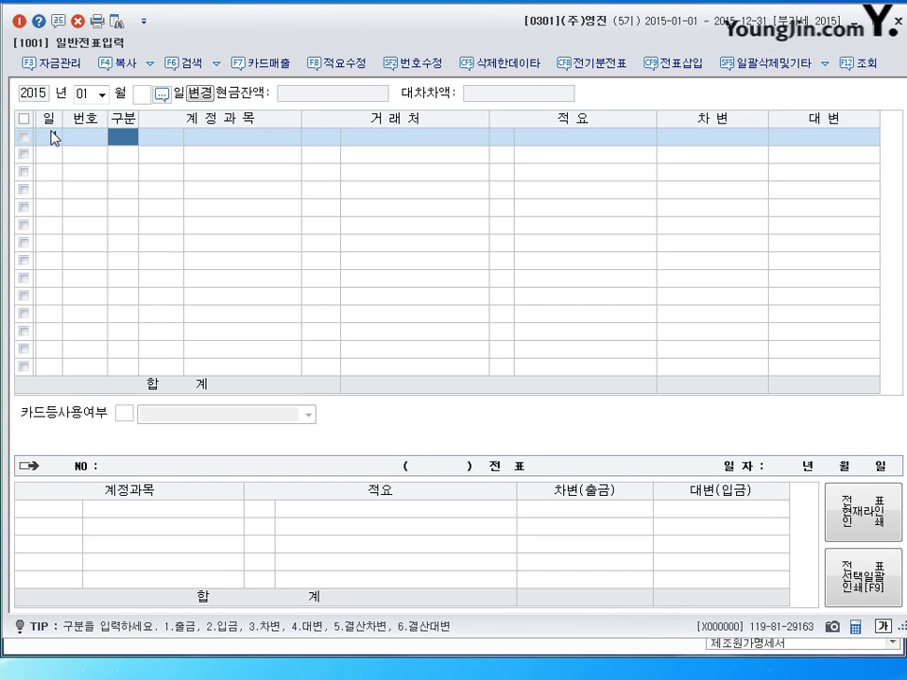
text(1)
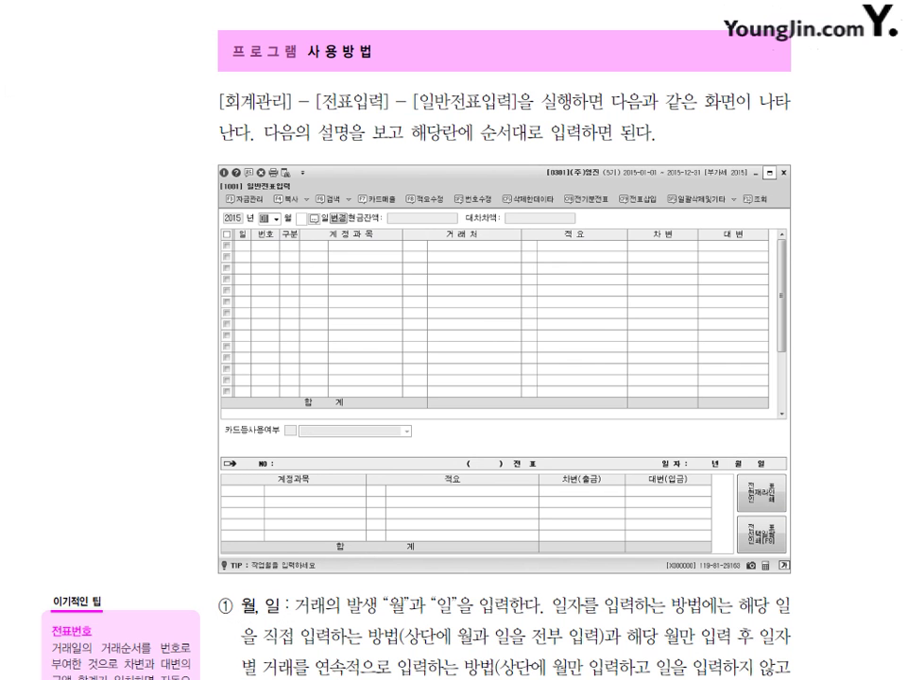
- Switch to the textbook and examine the [1.출금] explanation and its January 1 선급금 example
scroll(501, 278, down, 15)
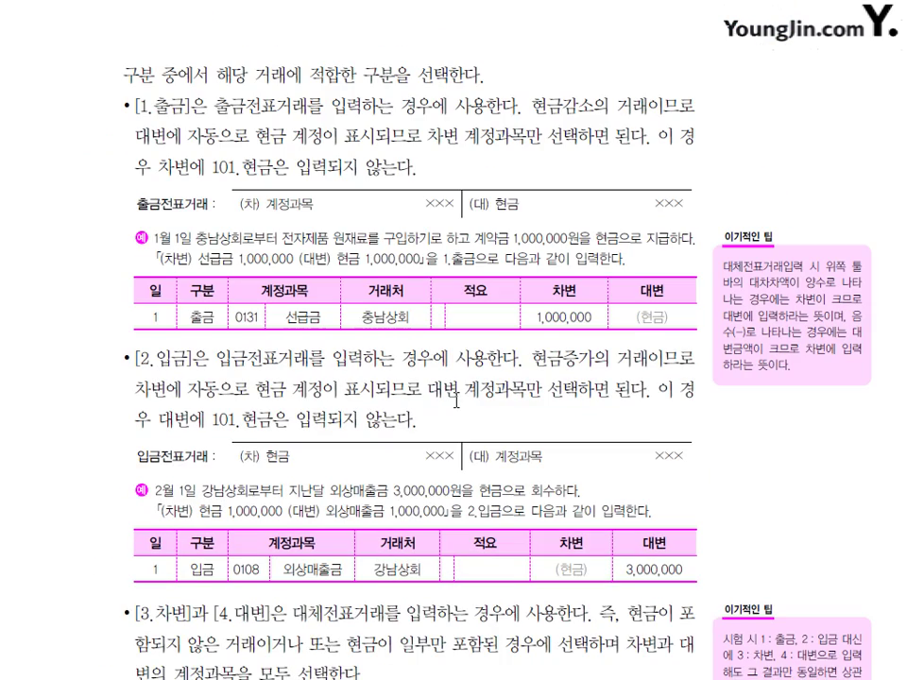
scroll(405, 274, down, 1)
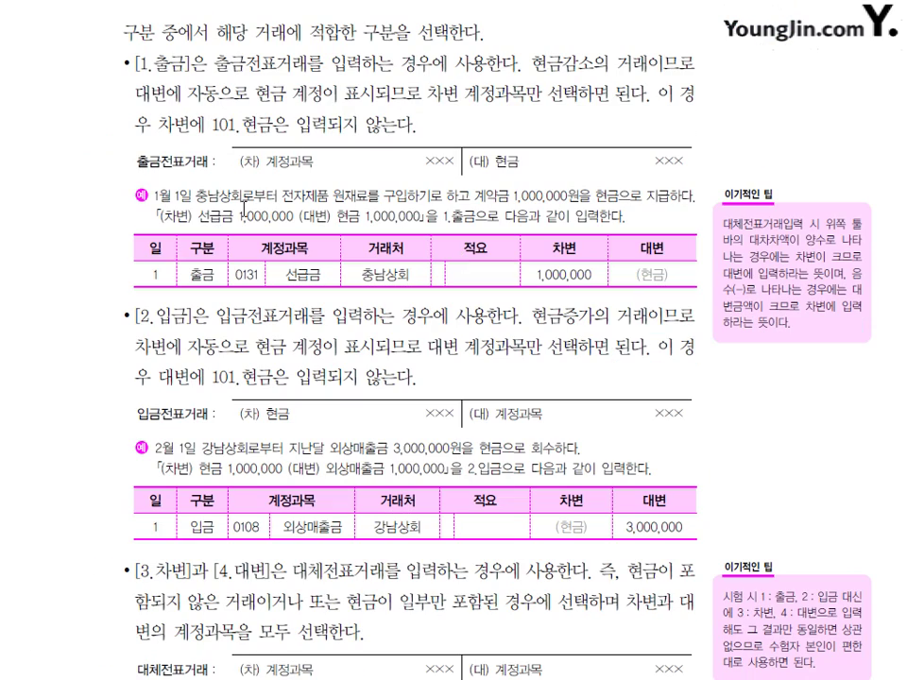
drag(266, 160, 319, 160)
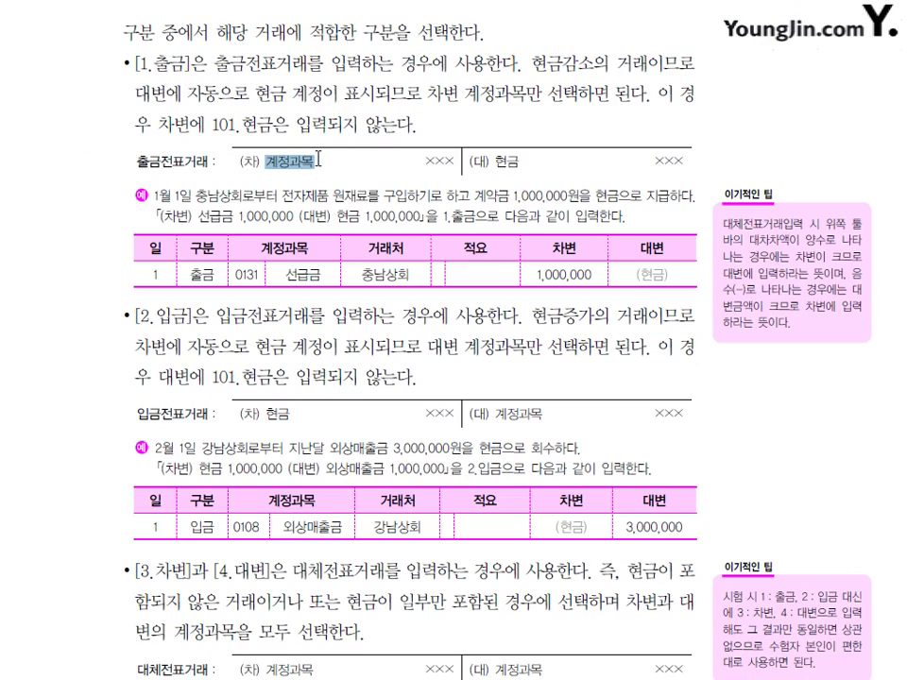
drag(492, 161, 536, 162)
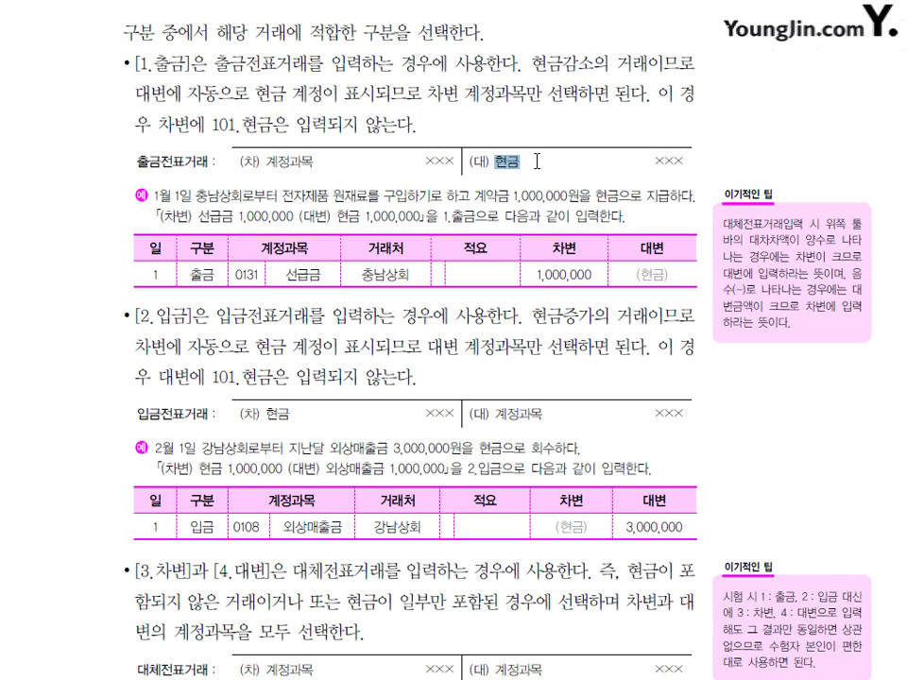
click(238, 164)
drag(205, 215, 421, 215)
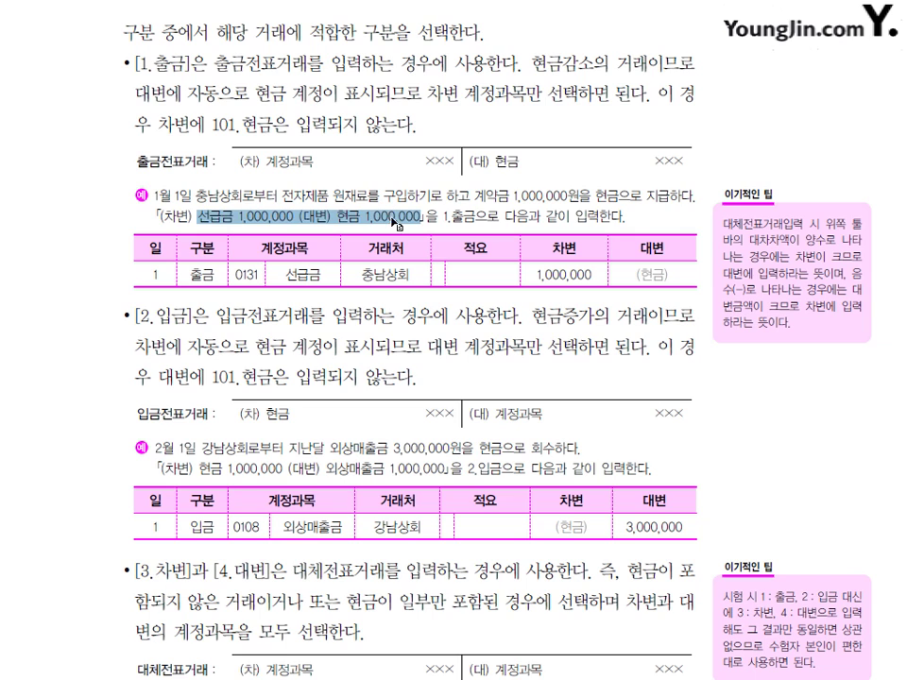
click(276, 287)
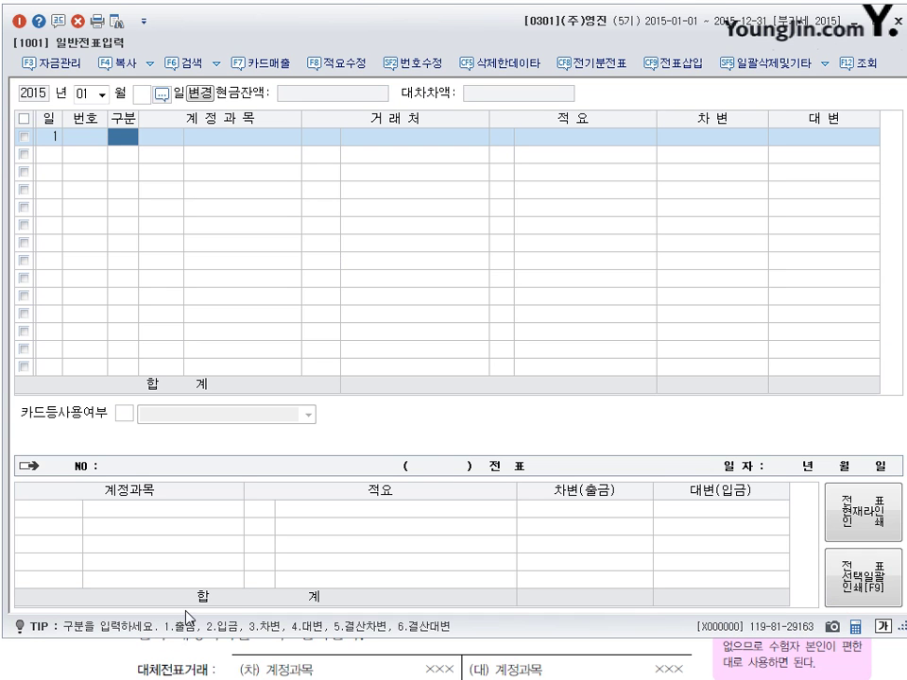
- Switch back to 일반전표입력 and set the first row's 구분 to 출금 and its account to 0131 선급금
text(1)
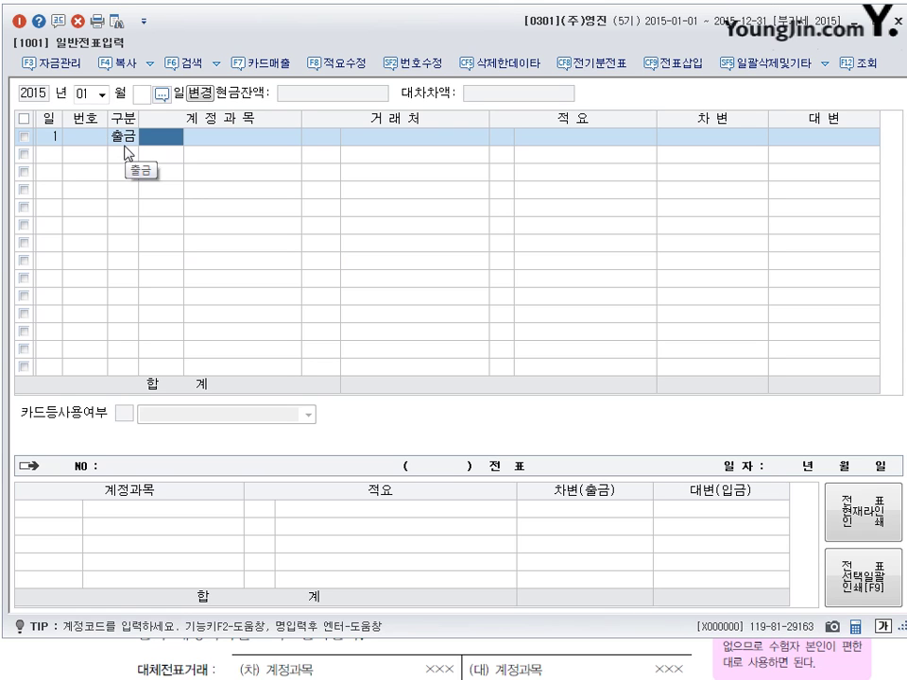
text(0131)
key(Return)
- Look up the first row's account by the name 선급 and choose 0131 선급금
click(160, 140)
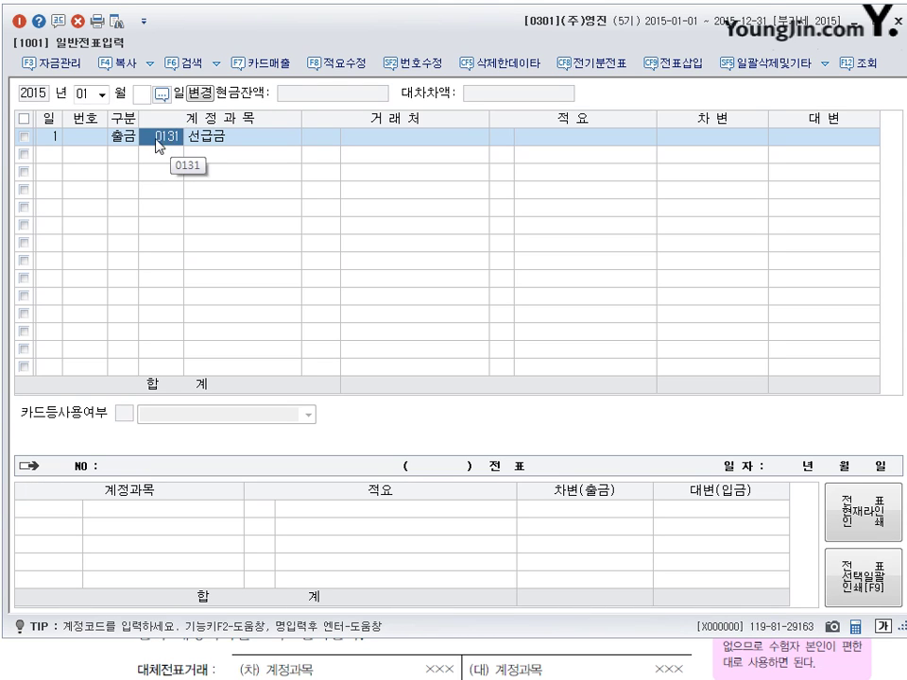
text(1)
key(Return)
key(Left)
text(ㅅㅓㄴㄱㅡㅂ)
key(Return)
key(Down)
key(Down)
key(Down)
key(Down)
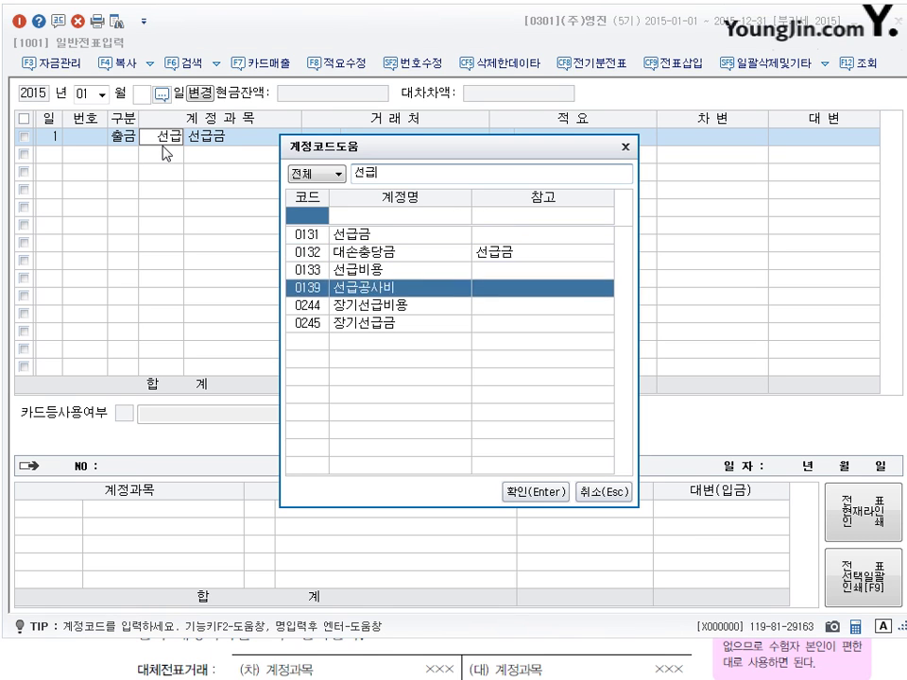
key(Up)
key(Up)
key(Up)
key(Up)
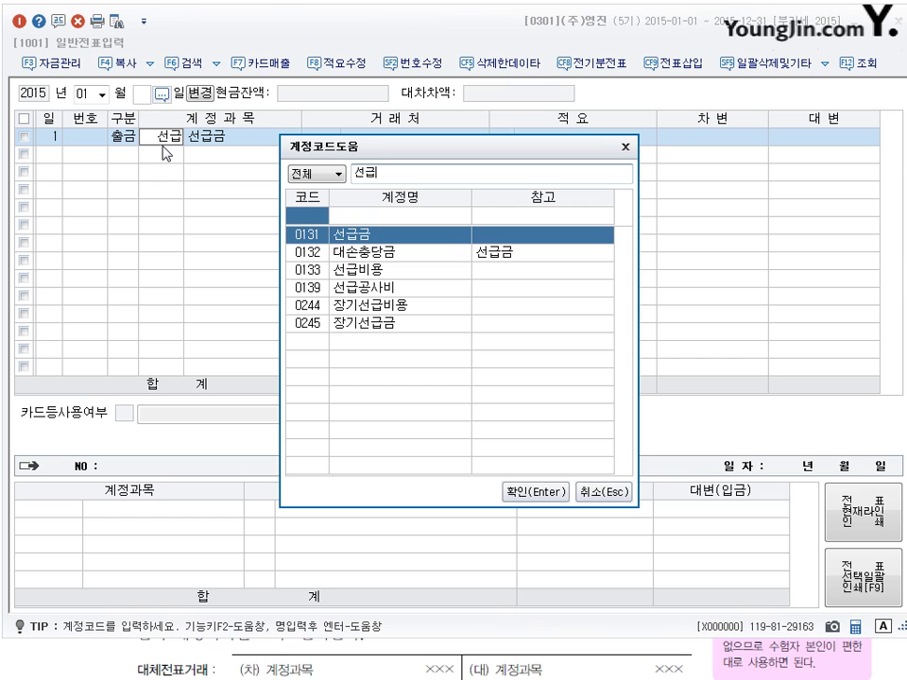
key(Return)
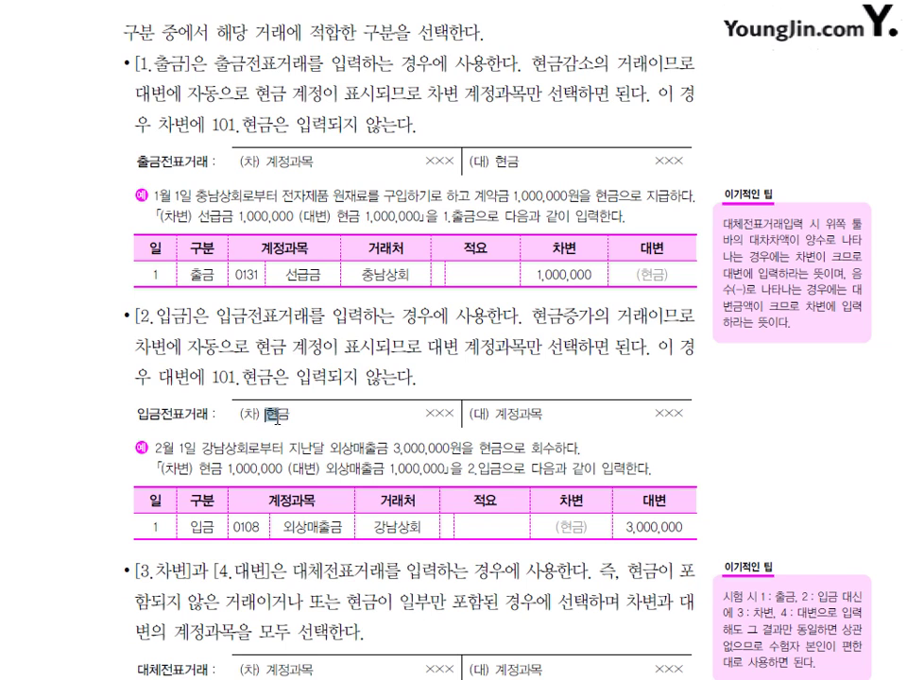
- Switch to the textbook and examine the 입금전표거래 layout and its February 1 외상매출금 example
drag(263, 414, 343, 425)
click(501, 418)
drag(315, 450, 584, 448)
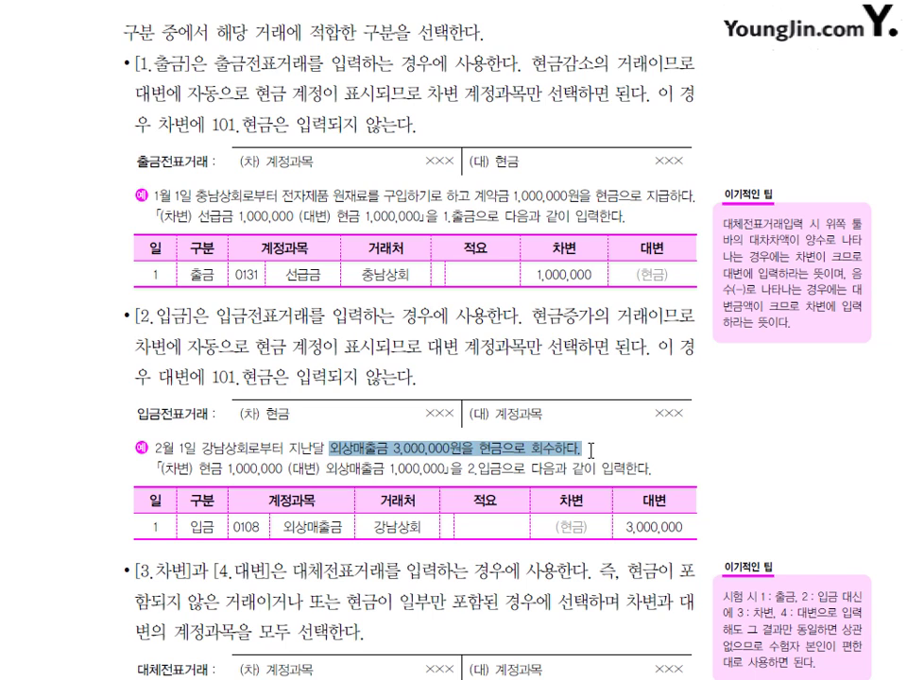
- Examine the journal entry and voucher table of the textbook's February 1 입금 example
click(383, 498)
drag(196, 469, 413, 469)
click(372, 527)
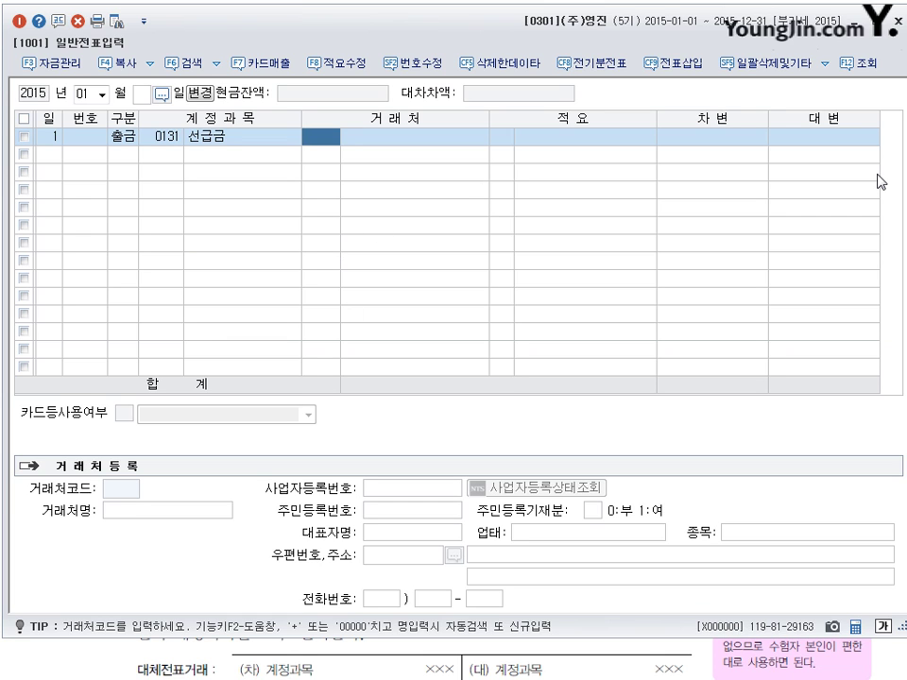
- Switch back to 일반전표입력 and browse the 거래처도움 list for the first row, closing it without choosing an entry
key(F2)
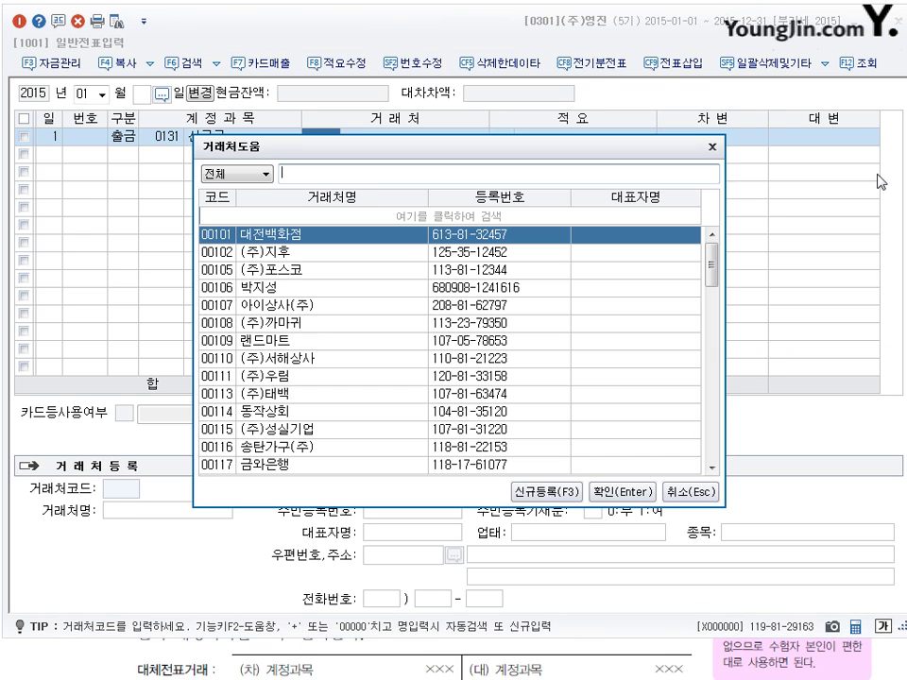
key(Down)
key(Down)
key(Down)
key(Down)
key(Down)
key(Down)
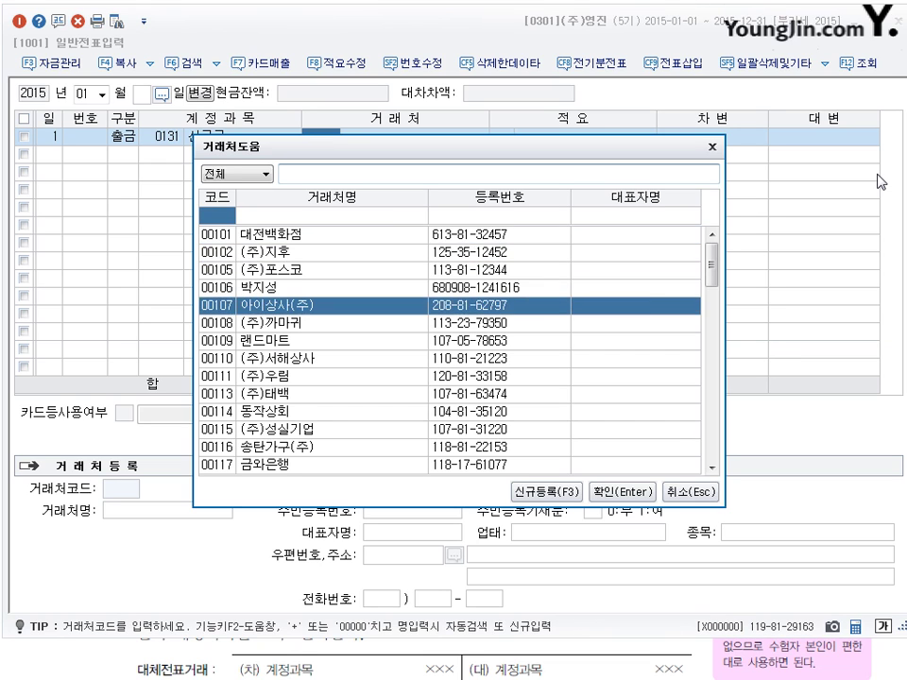
key(Up)
key(Up)
key(Up)
key(Up)
key(Up)
key(Up)
key(Up)
key(Down)
key(Down)
key(Down)
key(Down)
key(Down)
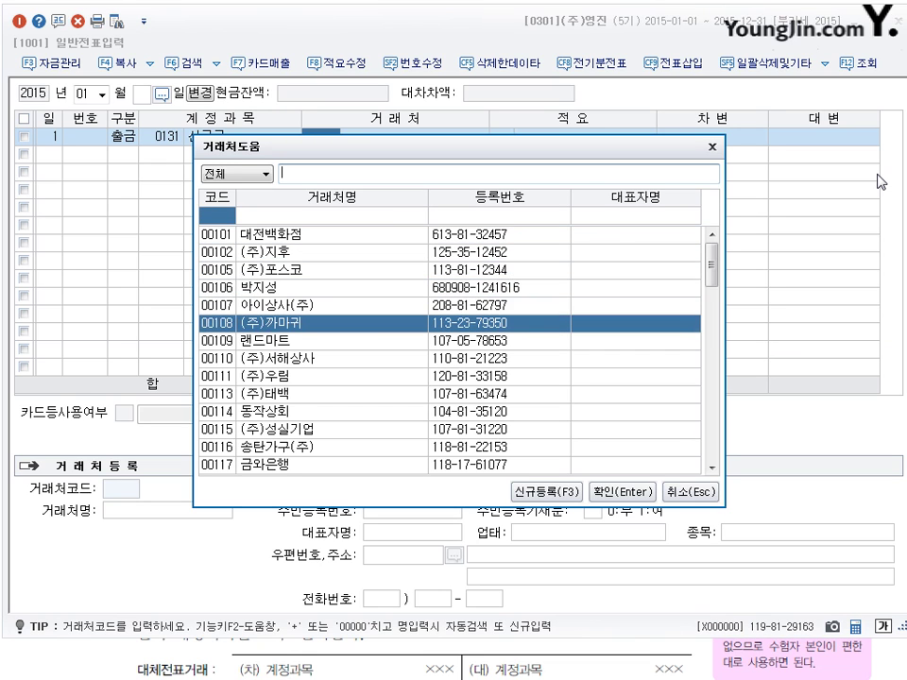
key(Up)
key(Up)
key(Up)
key(Up)
key(Up)
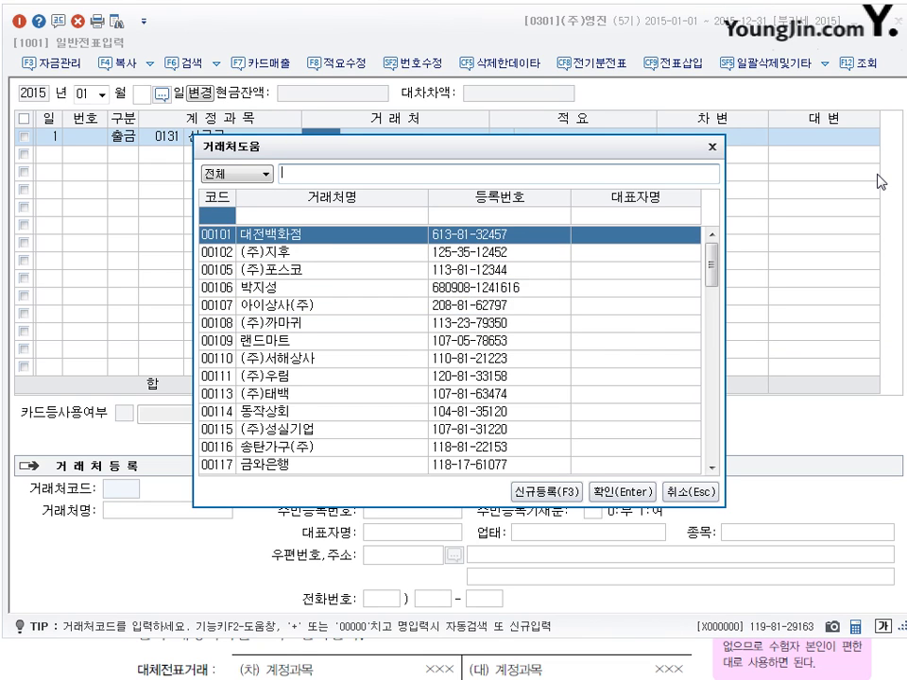
key(Down)
key(Down)
key(Down)
key(Down)
key(Up)
key(Up)
key(Up)
key(Up)
click(711, 146)
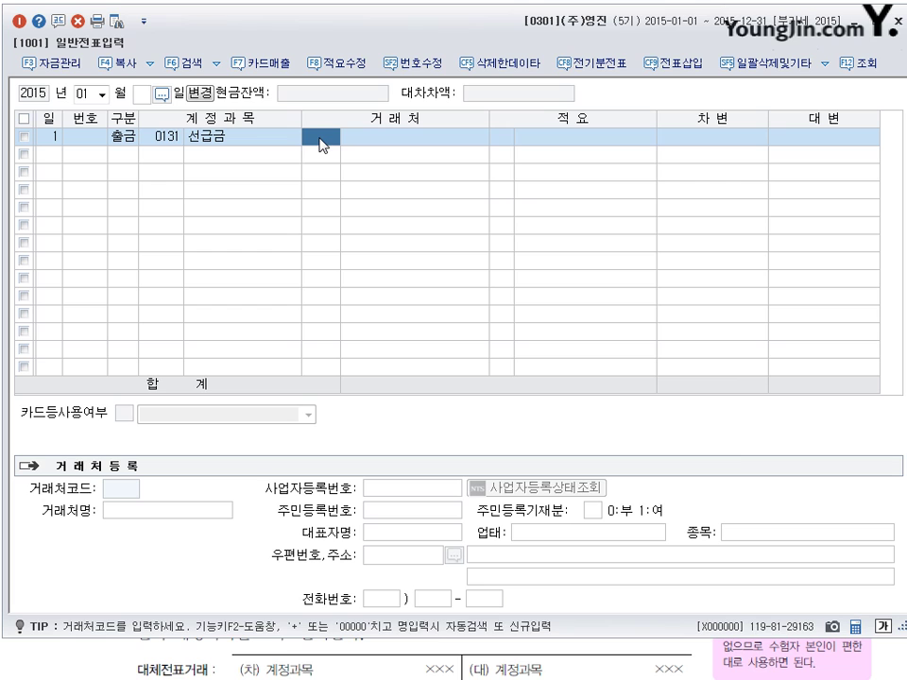
- Look up the first row's 거래처 by the name 충남 and choose 00130 충남상사
text(충나)
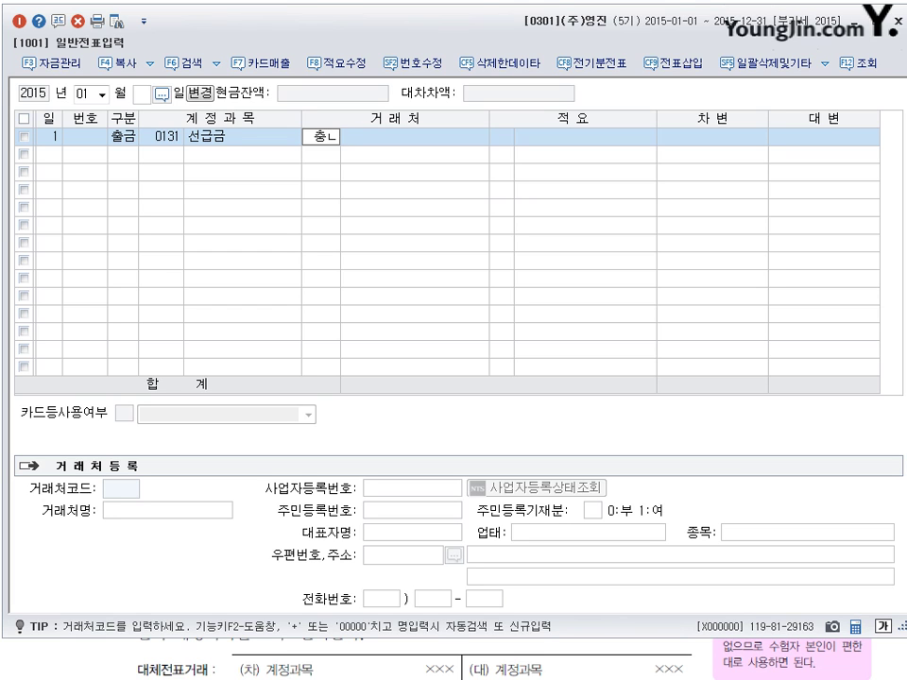
text(ㅁ)
key(Return)
key(Return)
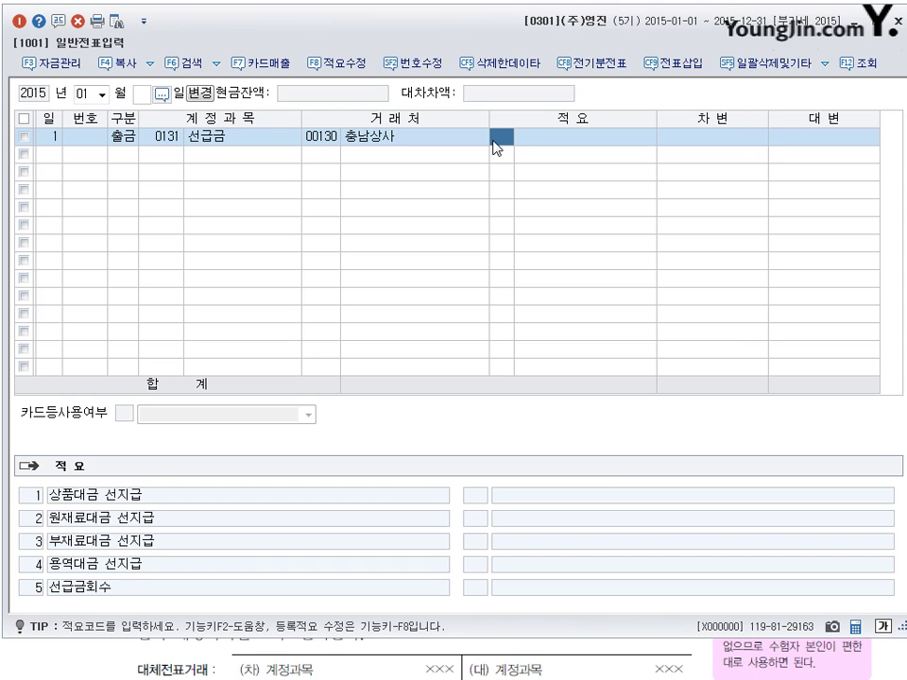
- Set the first row's 적요 to 2 원재료대금 선지급 and enter 1,000,000 as its 차변 amount
text(3)
key(Return)
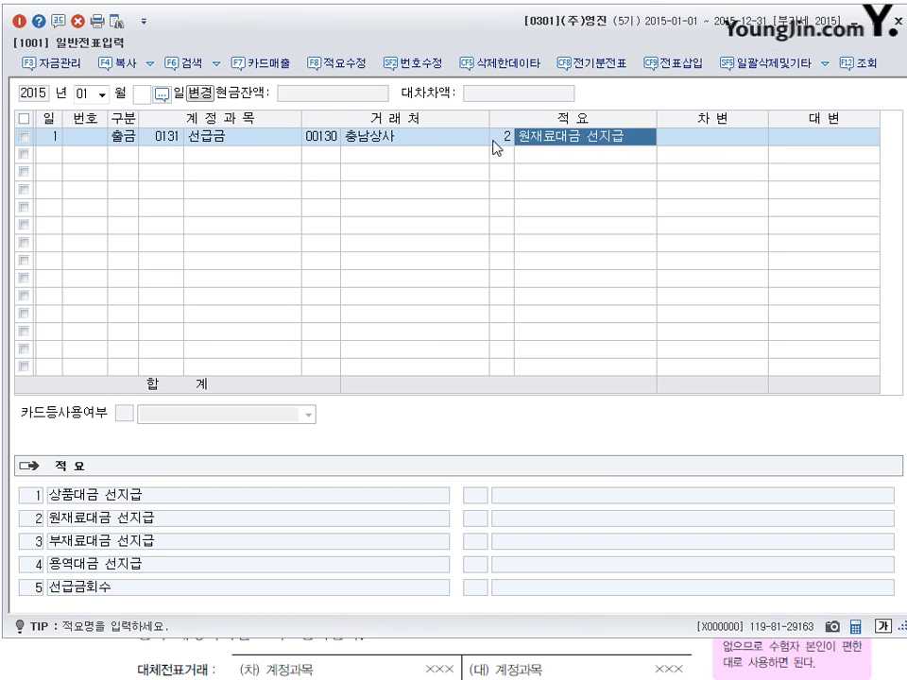
key(Return)
click(161, 136)
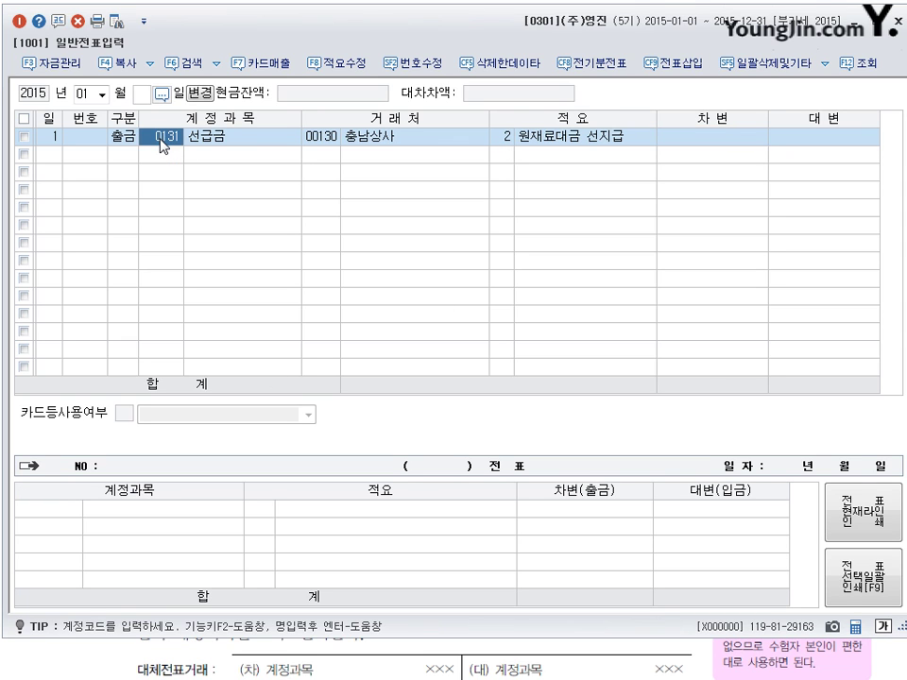
click(761, 143)
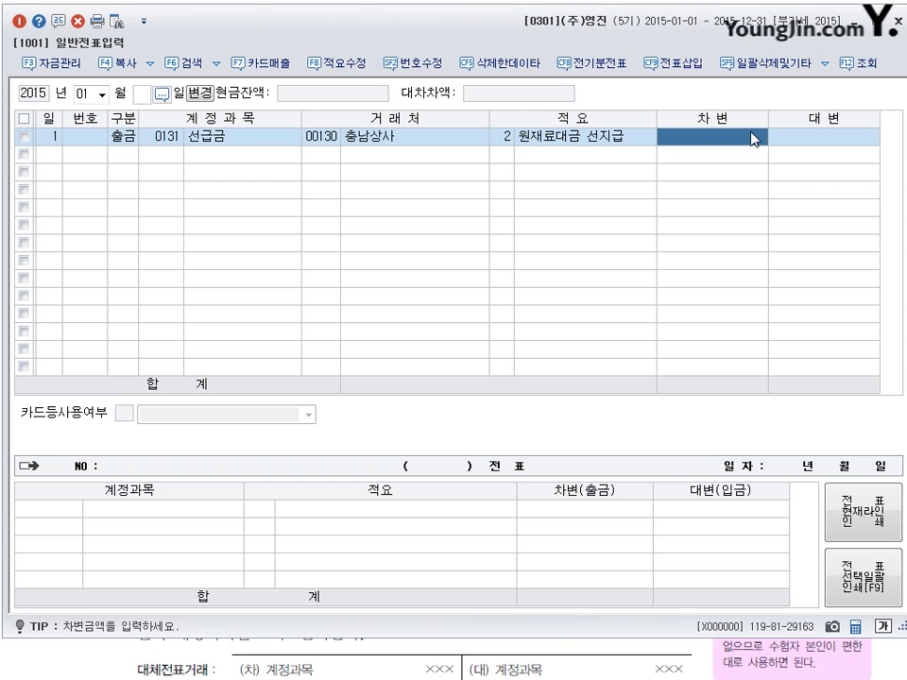
text(1000000)
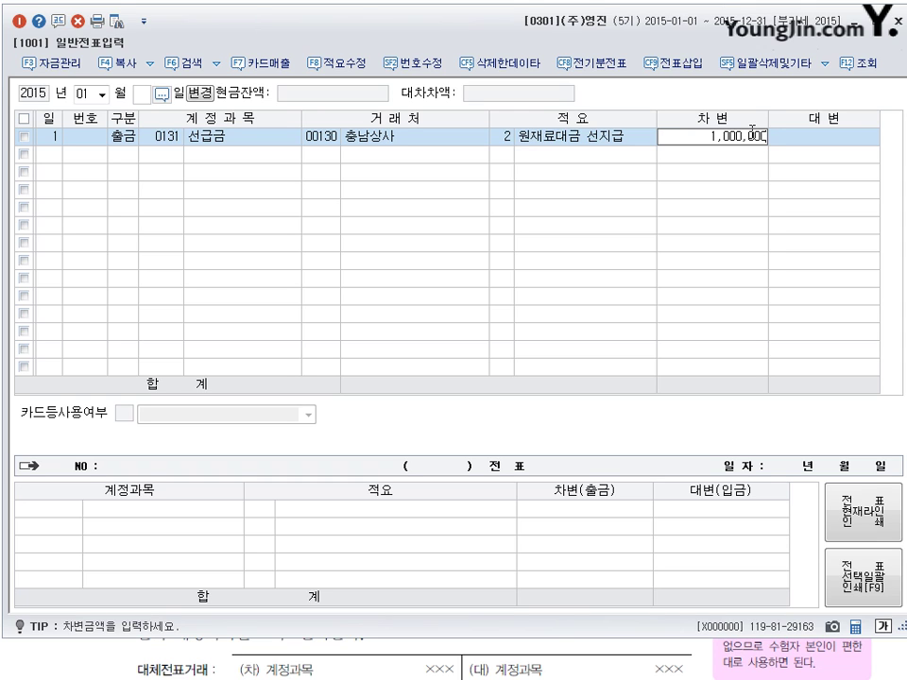
key(Return)
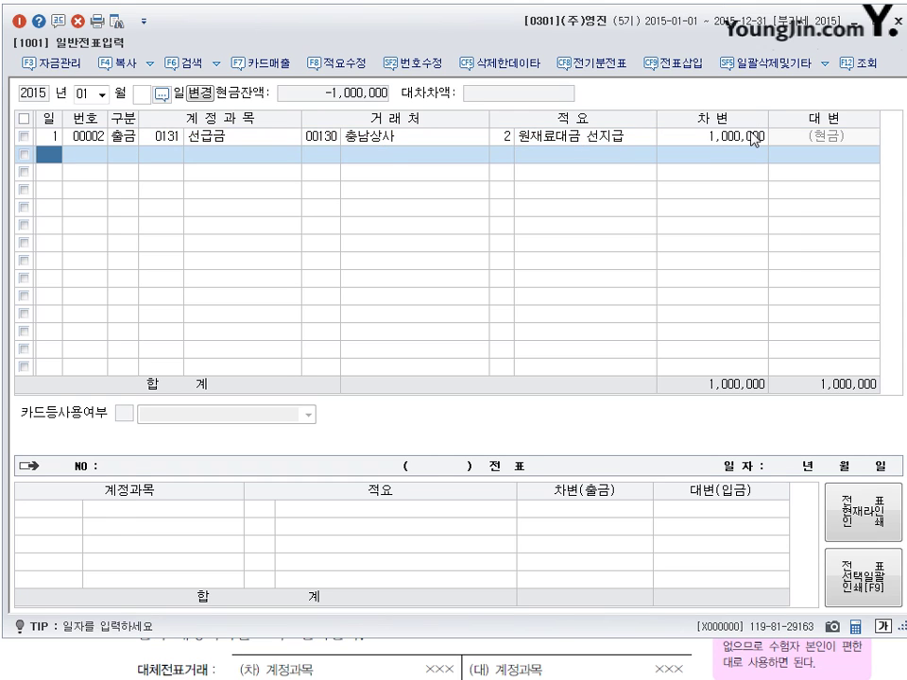
- Review the completed 출금 row and its voucher preview with the automatic 현금 entry
key(Up)
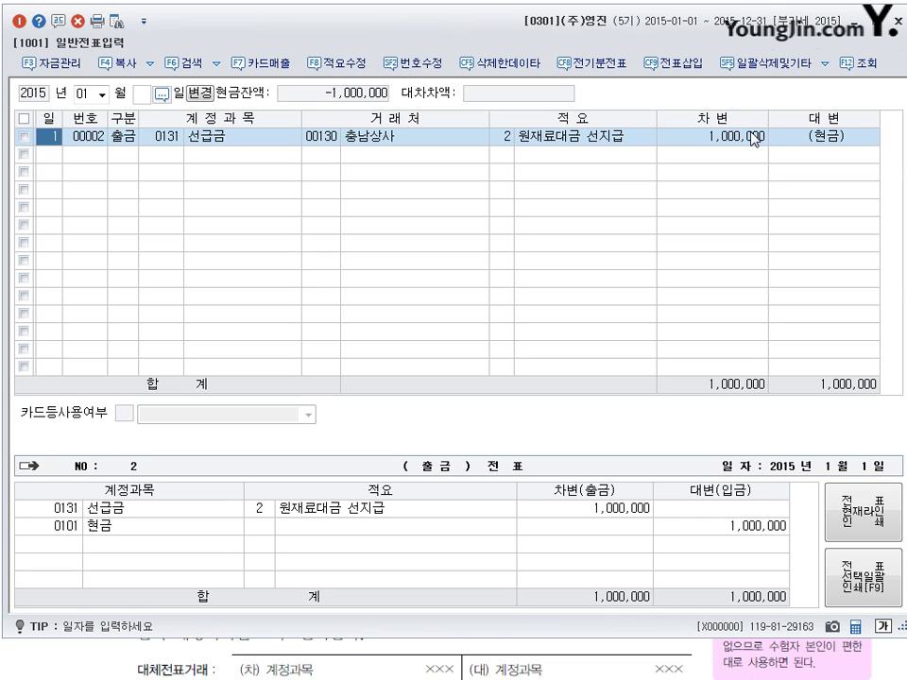
click(123, 136)
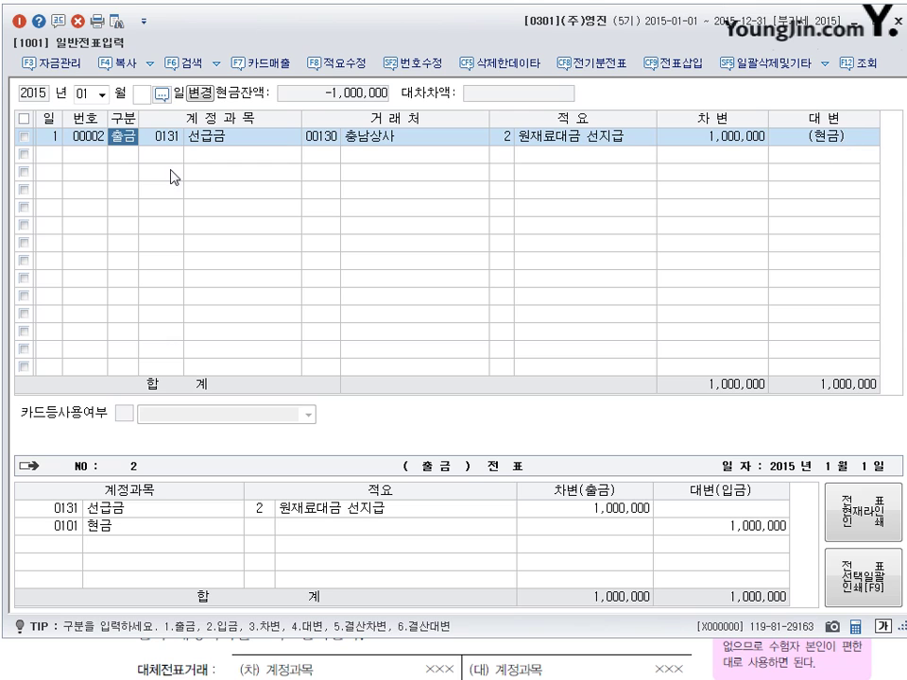
key(Return)
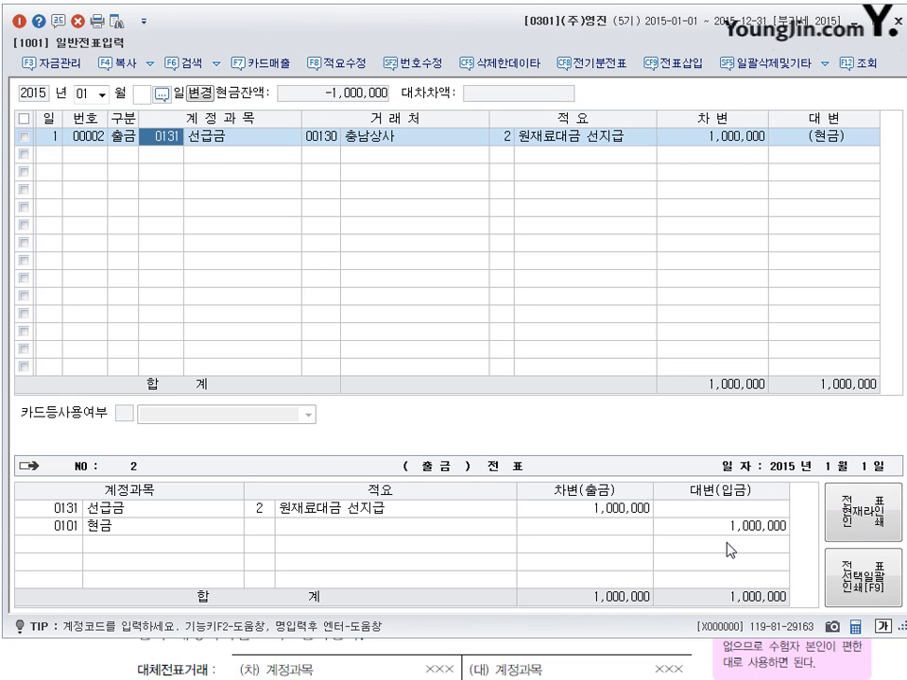
- Change the first row's 구분 to 입금 and its account to 0108 외상매출금
click(120, 135)
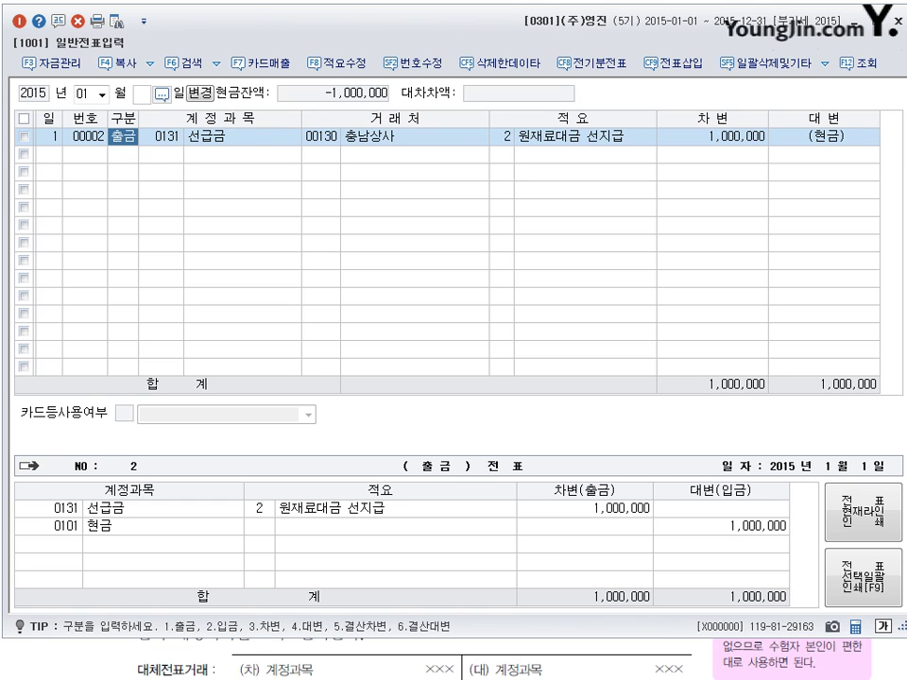
text(2108)
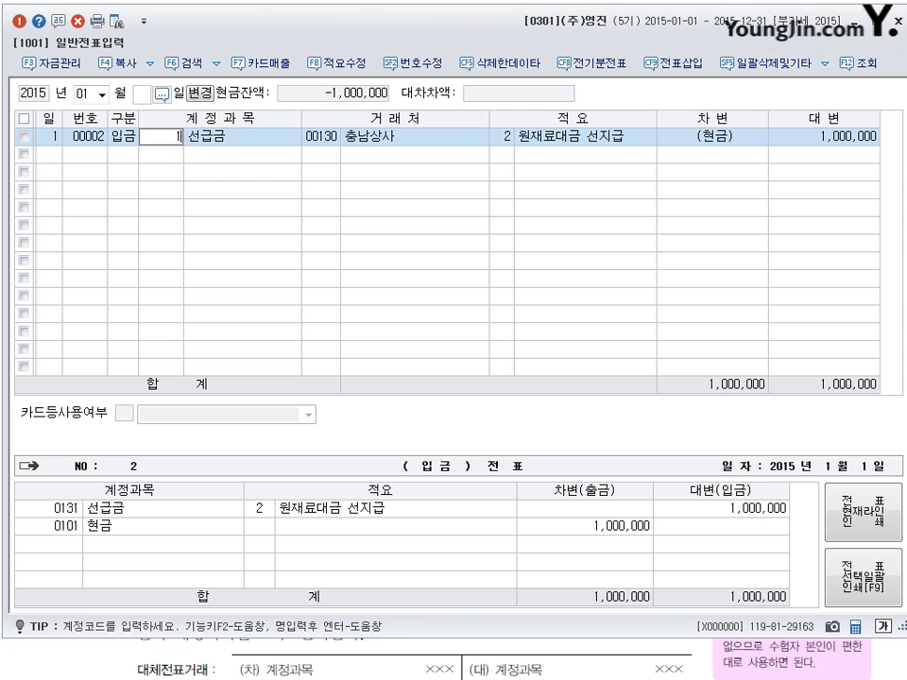
key(Return)
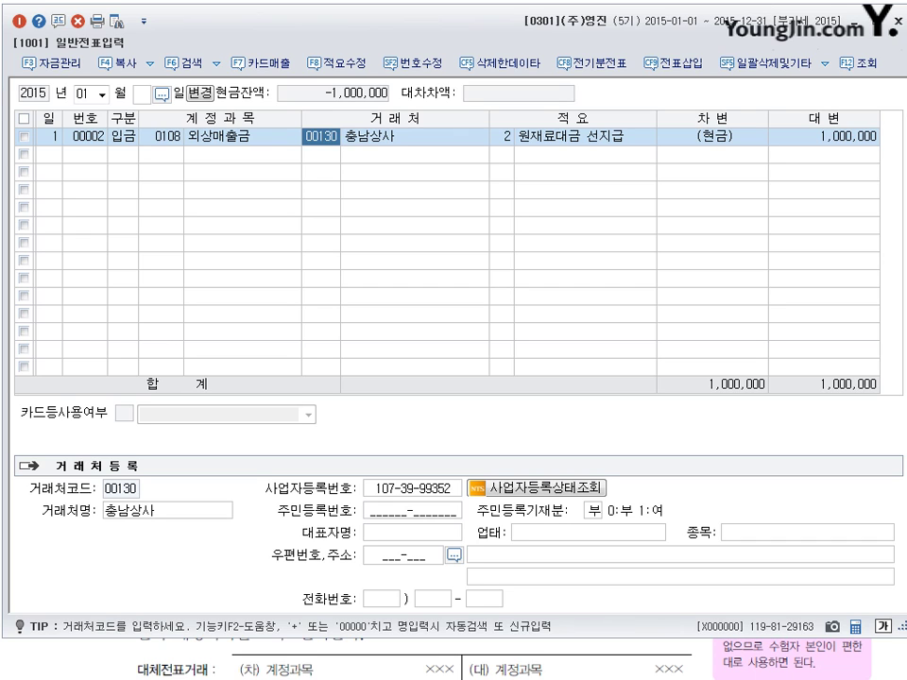
- Clear the first row's 거래처 code and enter 강남상회 as the 거래처 name
key(Delete)
key(Return)
text(강남상회)
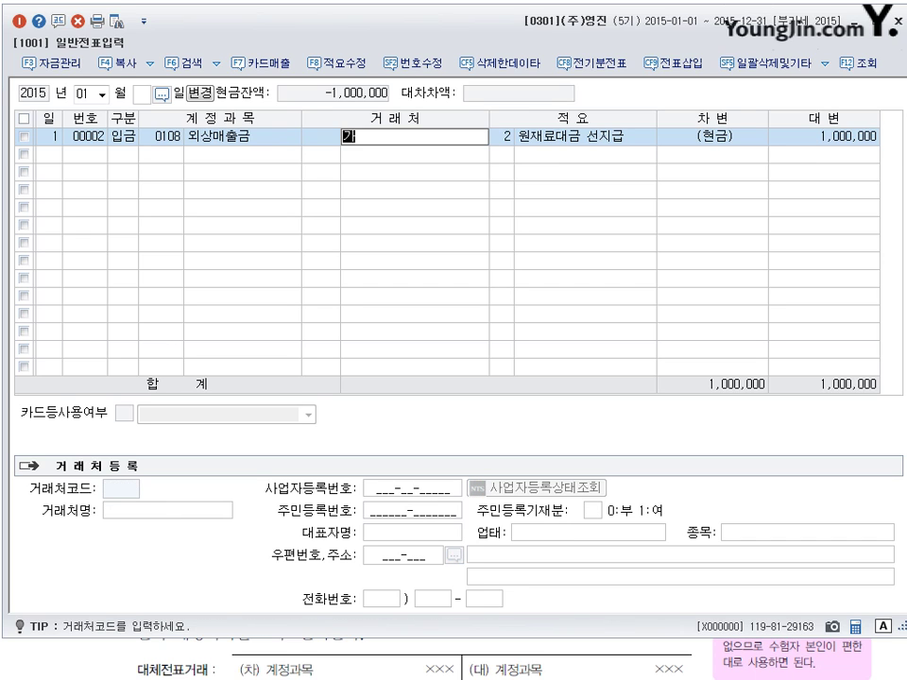
key(Return)
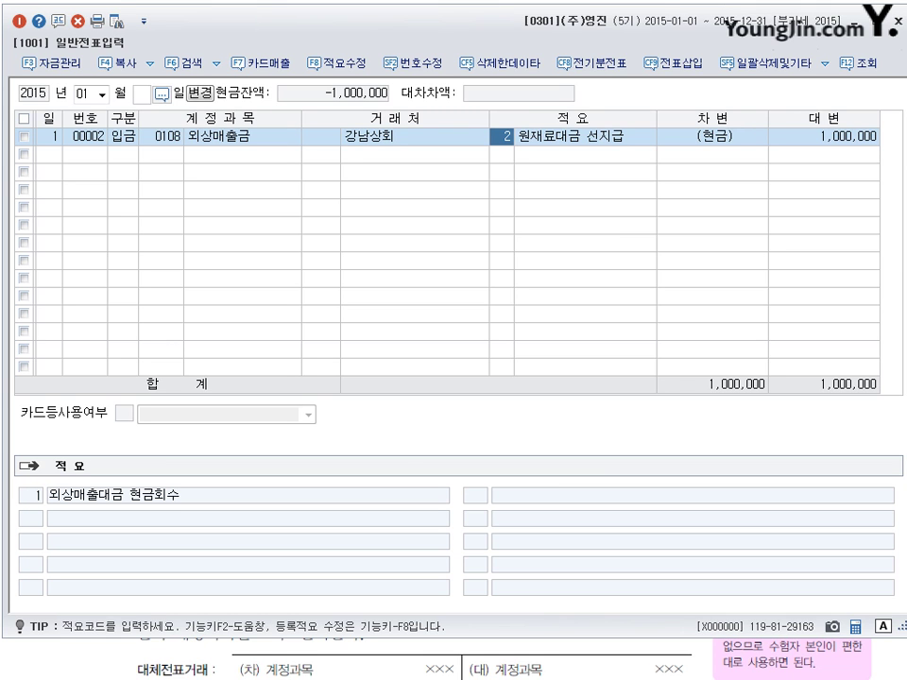
- Set the first row's 적요 to 1 외상매출대금 현금회수 and complete the row with its existing amount
text(1)
key(Return)
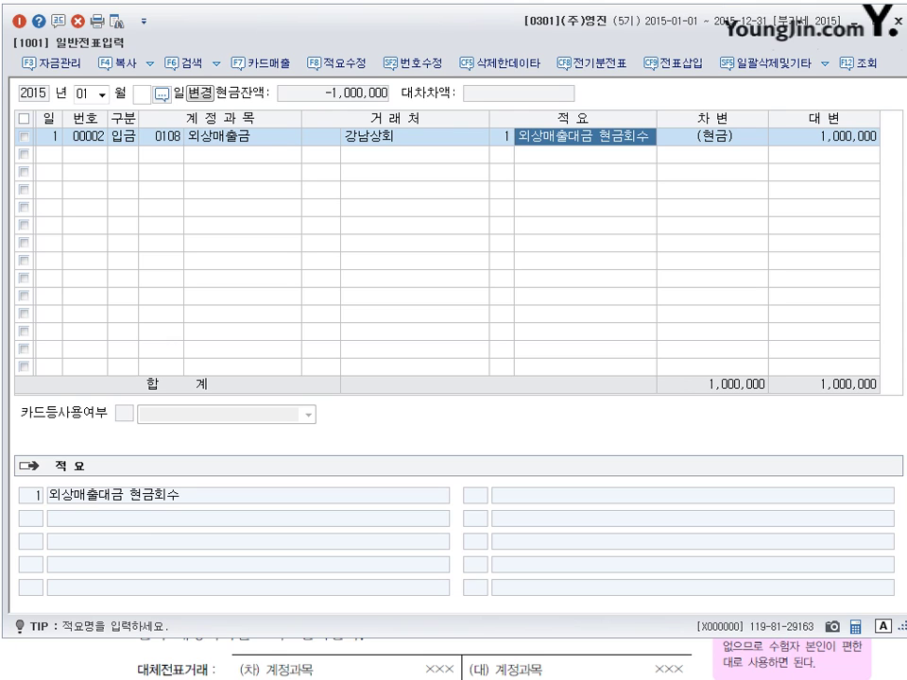
key(Return)
key(Return)
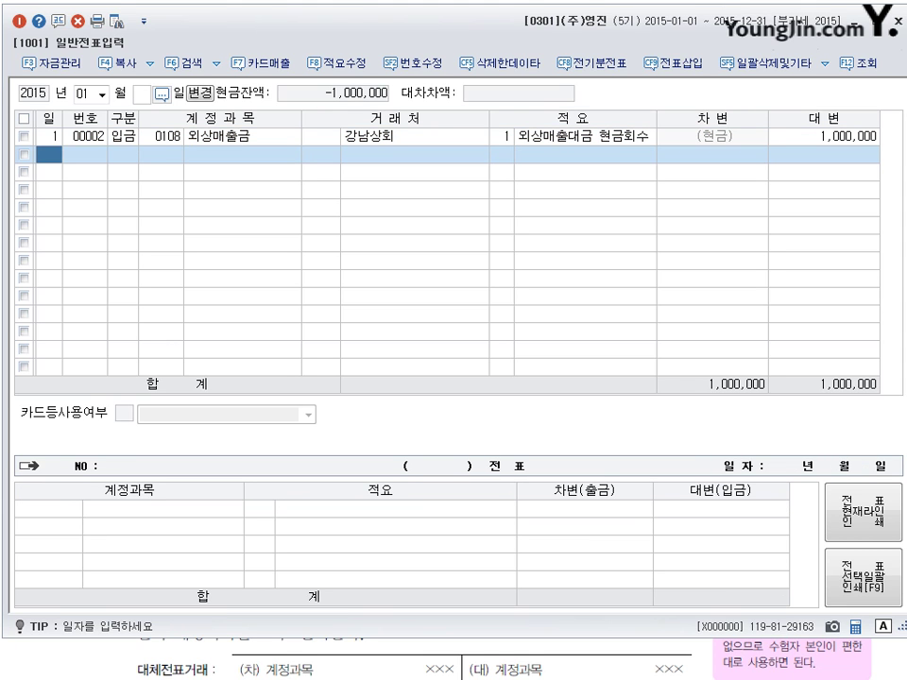
- Review the 입금 row's account, 거래처 and 대변 amount together with its voucher preview
click(161, 137)
key(Return)
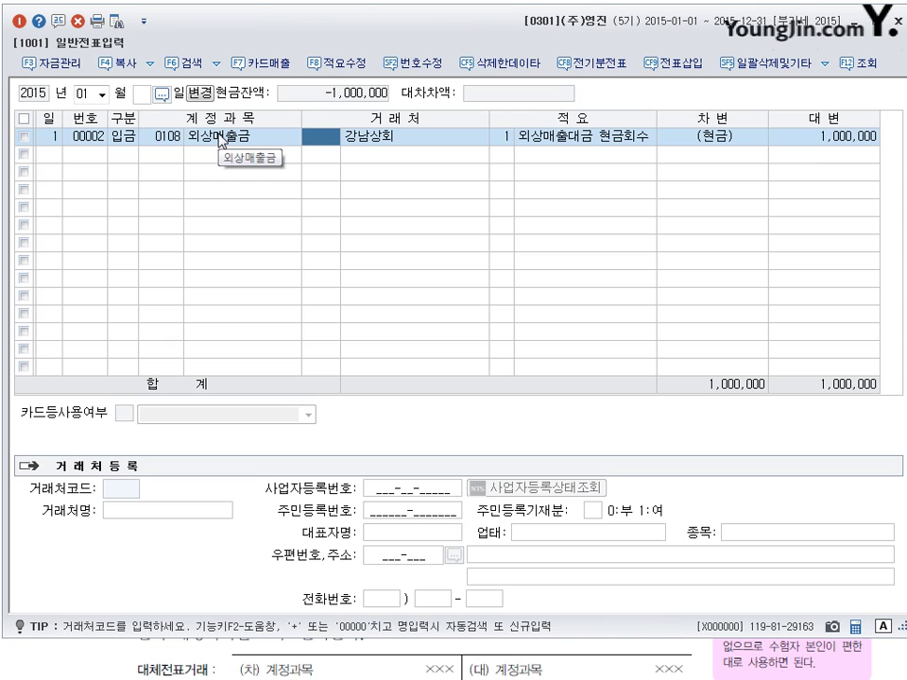
click(844, 139)
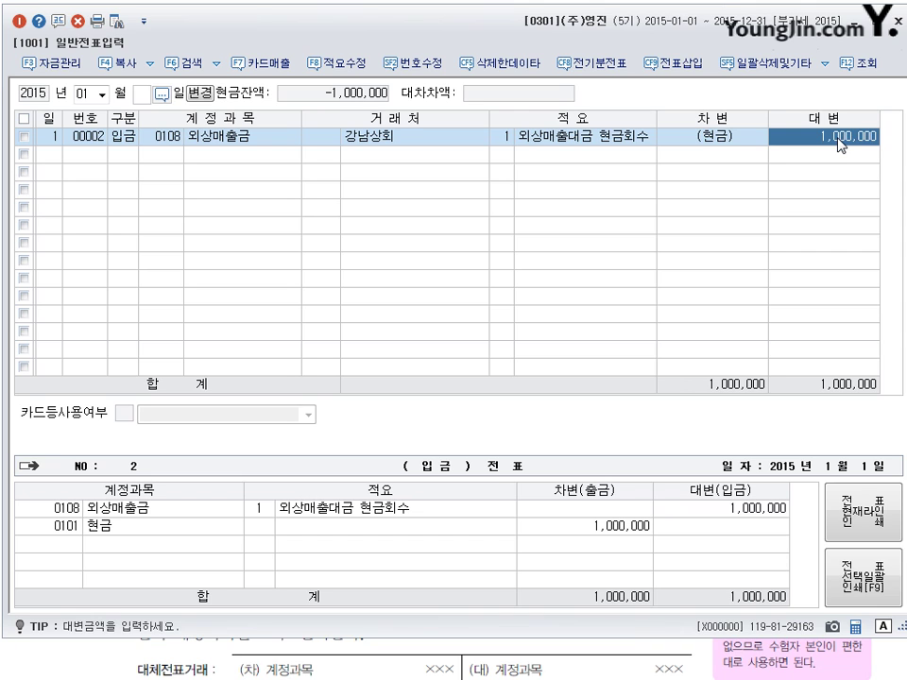
key(Left)
key(Return)
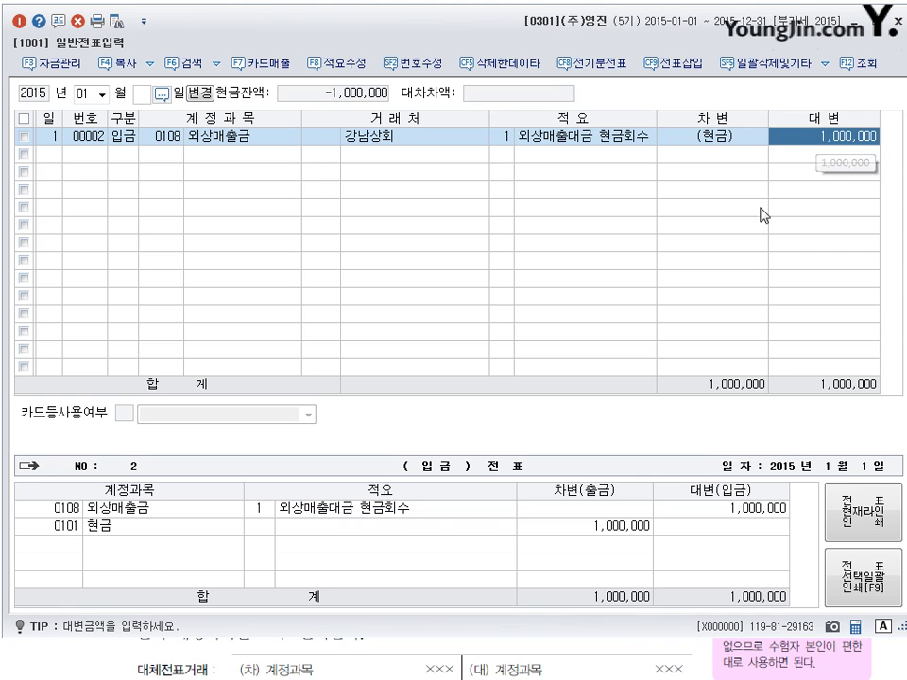
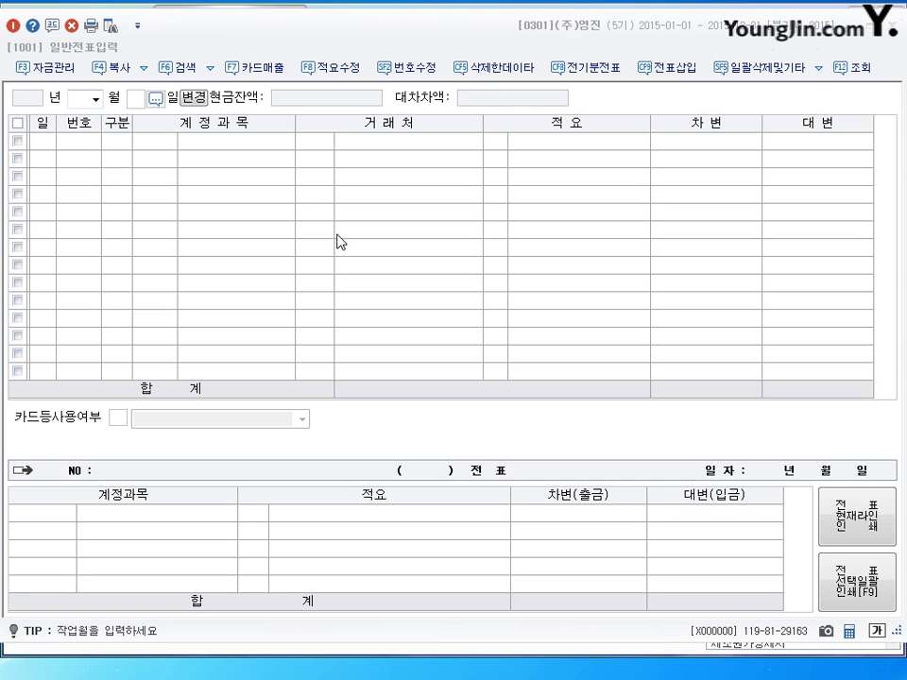
- Set the working month to 01 in the empty 일반전표입력 form, leaving the day blank
click(136, 98)
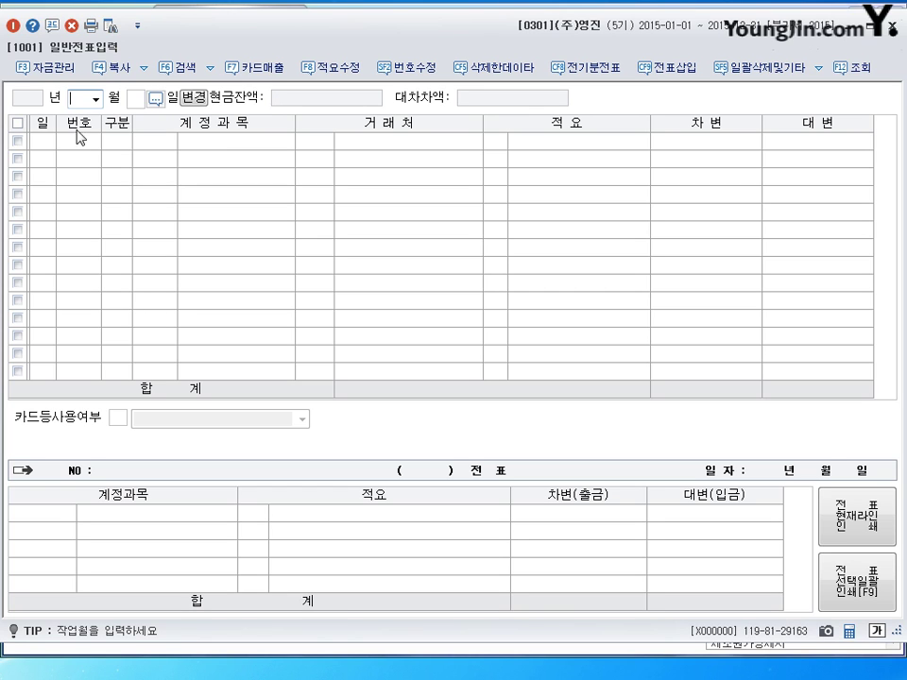
click(94, 98)
click(68, 115)
key(Return)
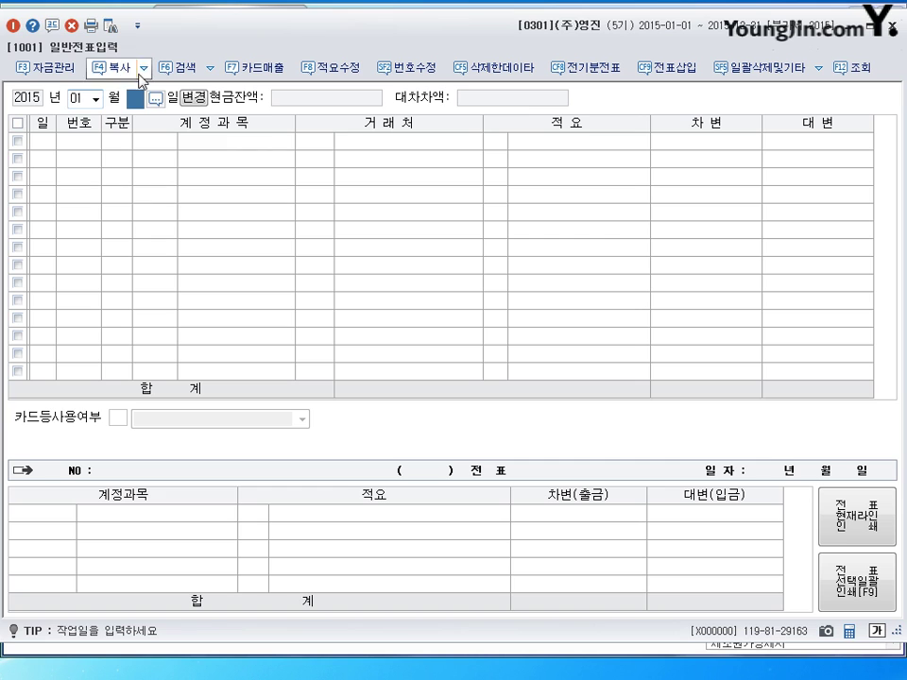
key(Return)
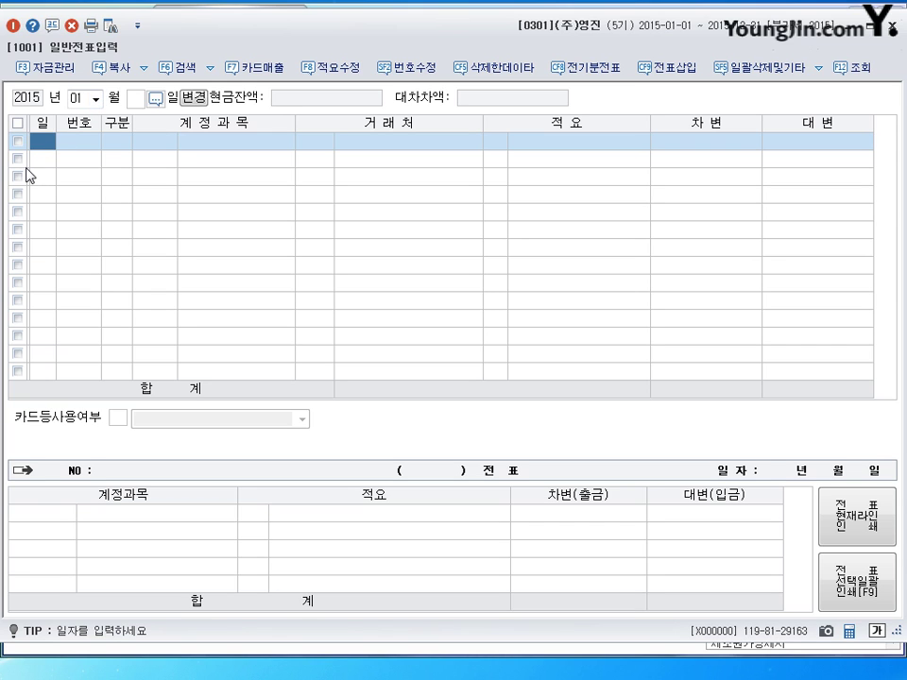
- Enter day 1 in the first row and set its 구분 to 차변
text(1)
key(Return)
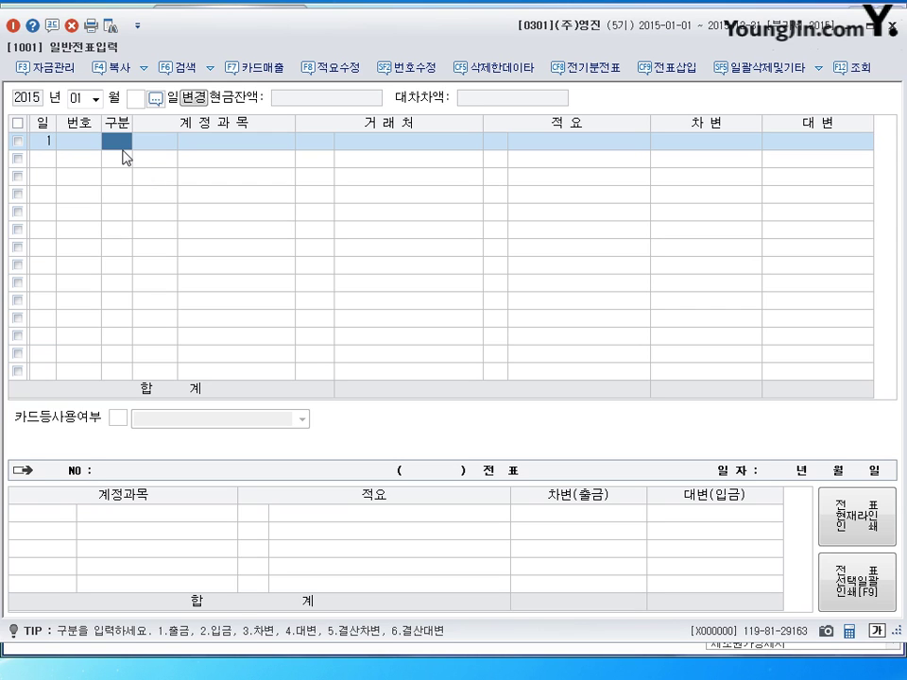
text(3)
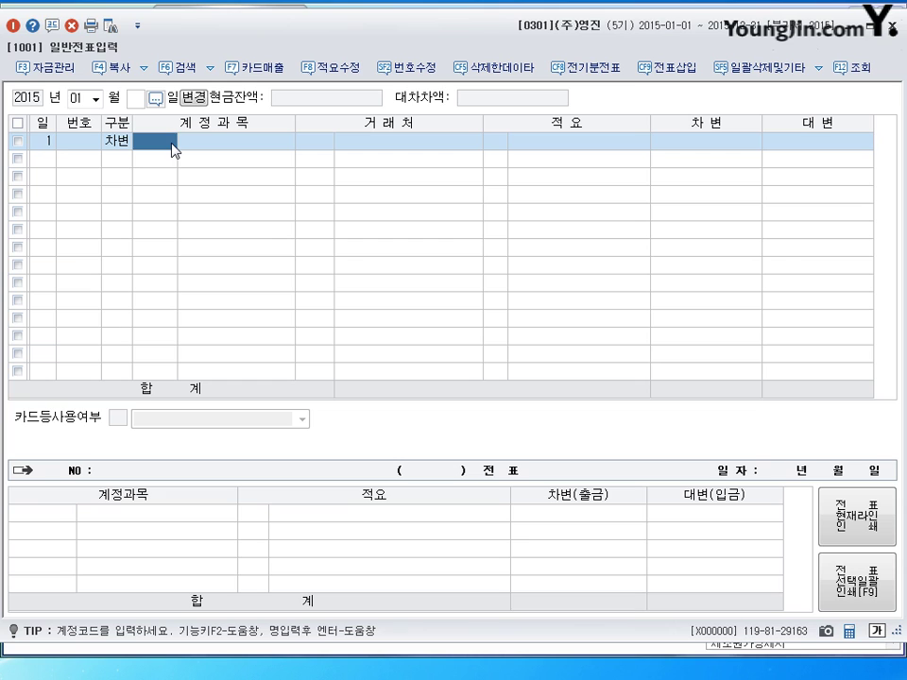
- Look up the 차변 row's account by the name 당좌 and choose 0102 당좌예금
text(당ㄷ)
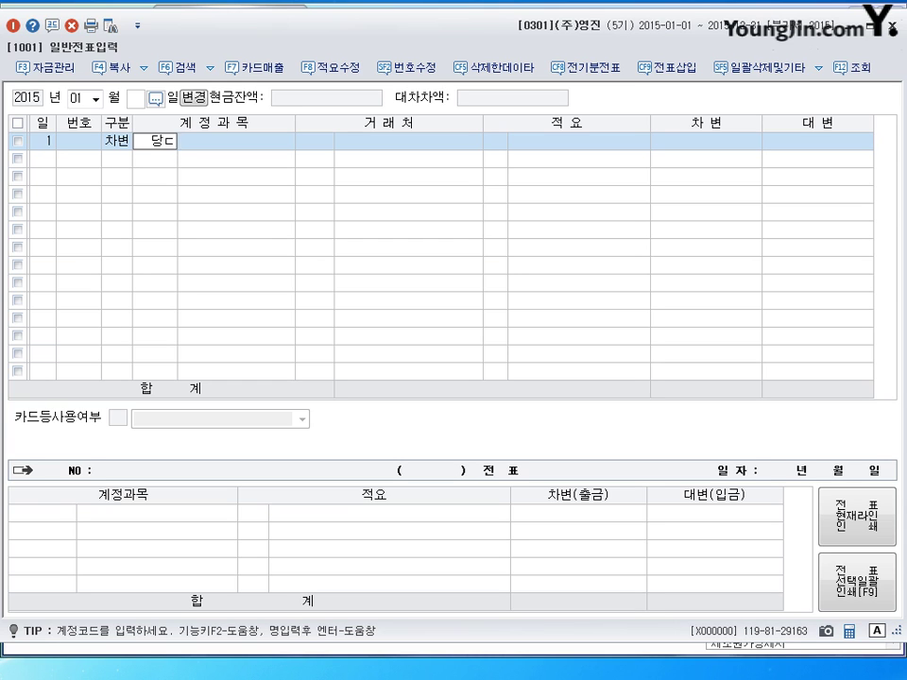
key(BackSpace)
text(좌)
key(Return)
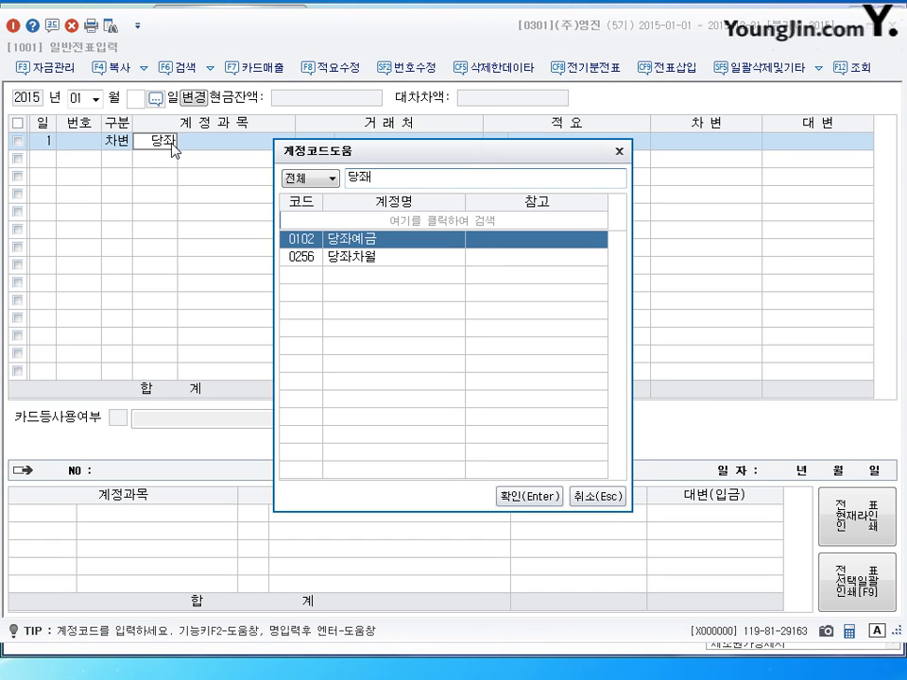
key(Return)
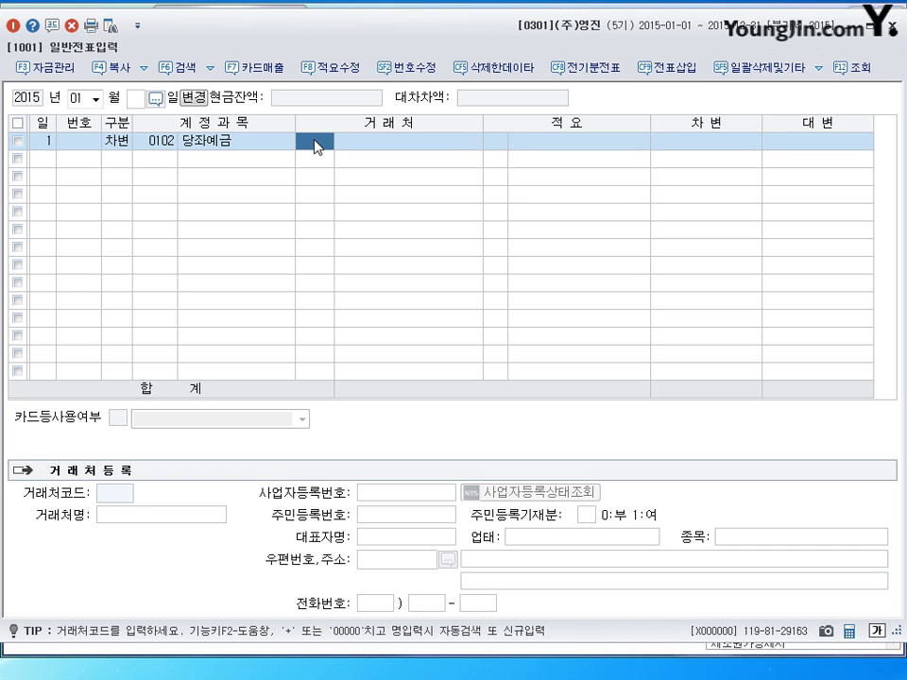
- Leave the 차변 row's 거래처 and 적요 blank and enter 3,000,000 as its 차변 amount
key(Return)
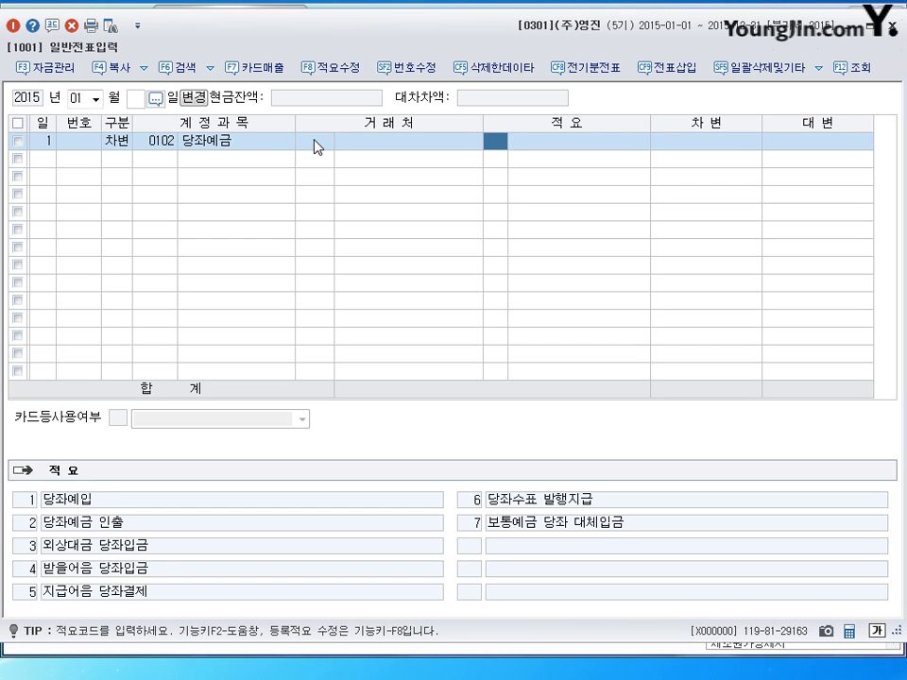
key(Return)
key(Return)
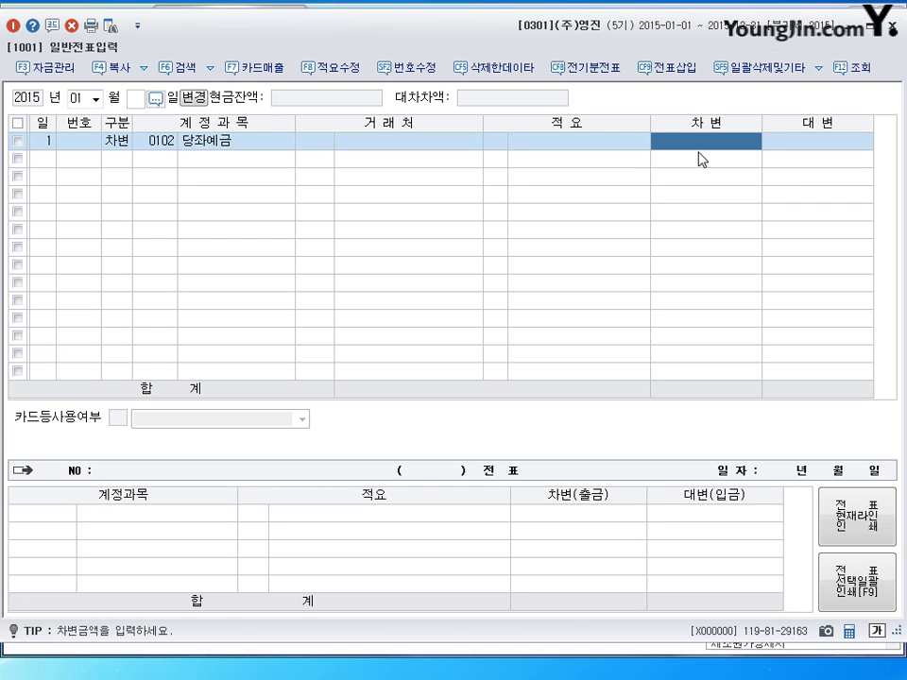
text(3000000)
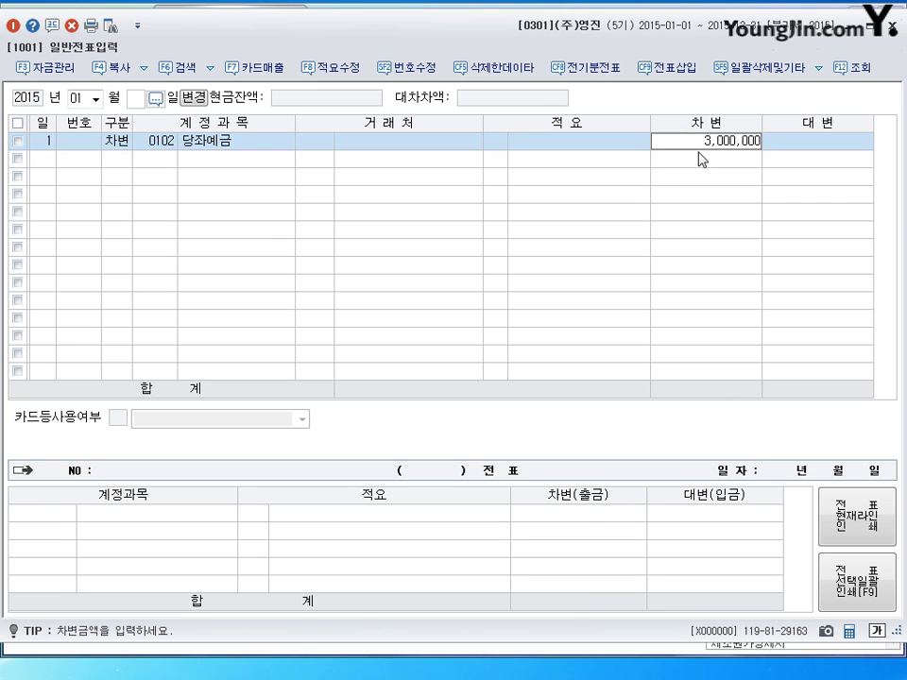
key(Return)
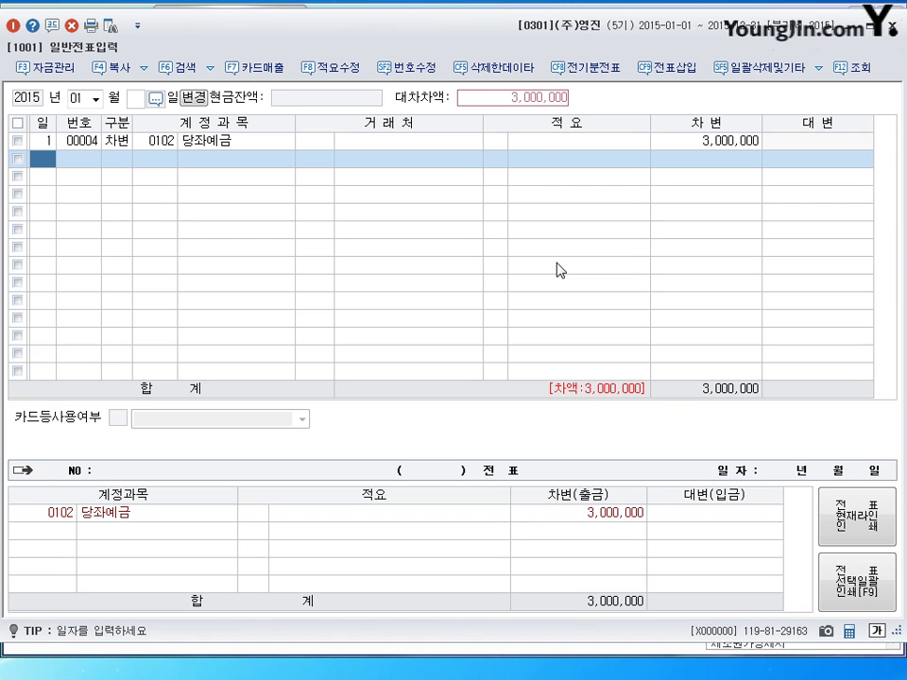
- Start a second row for day 1 and set its 구분 to 대변
text(1)
key(Return)
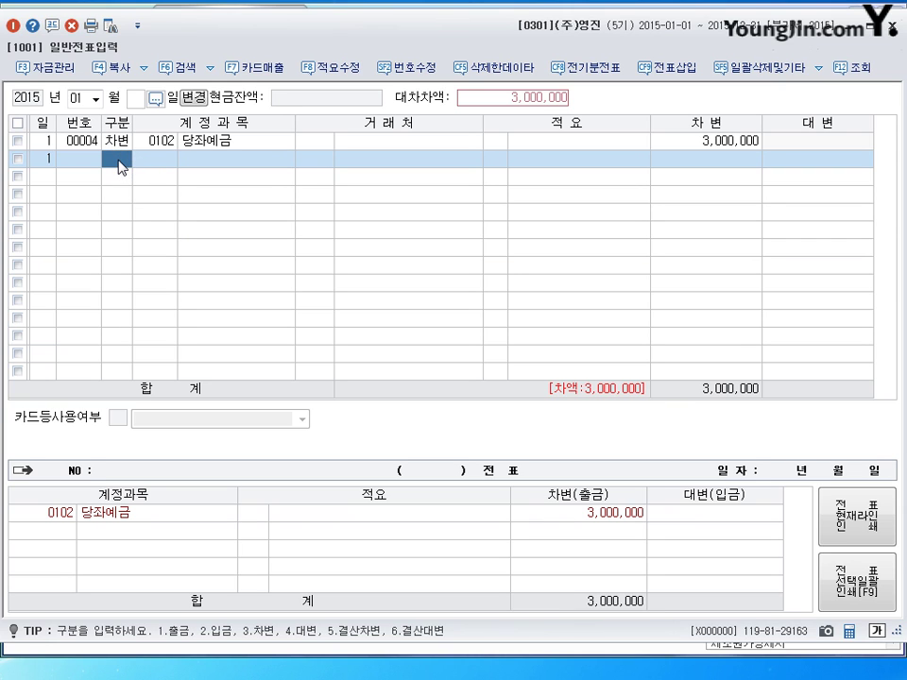
text(4)
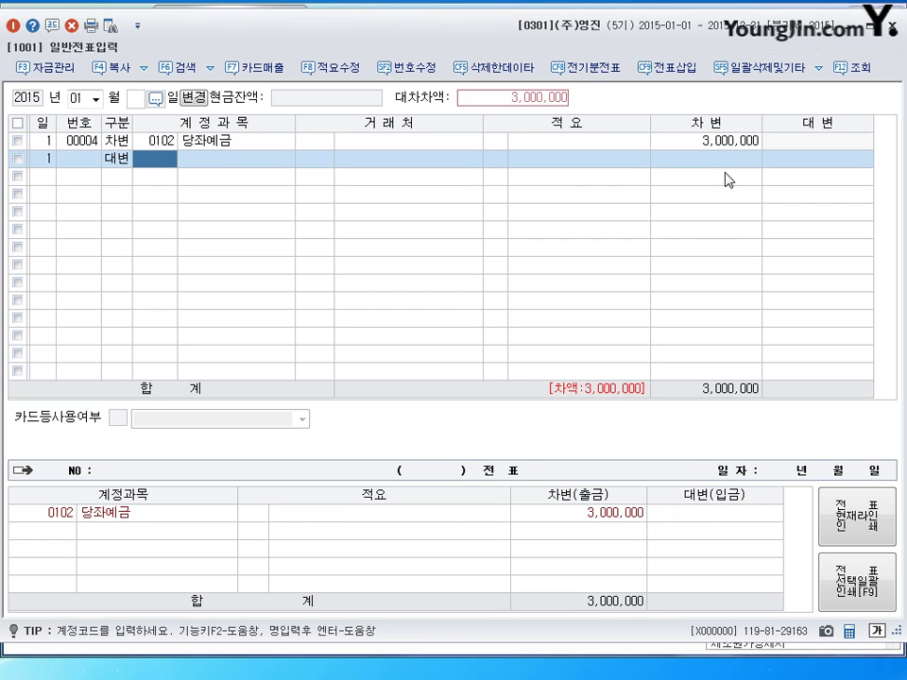
- Enter 0102 as the 대변 row's account, and replace it with 0103 보통예금 by looking up the name 보통
text(0102)
key(Return)
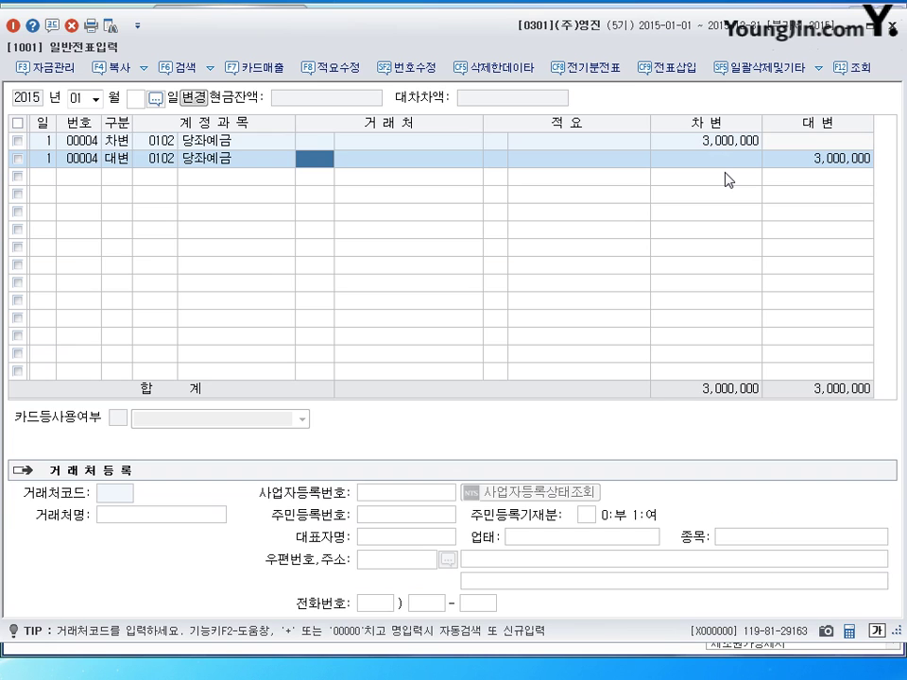
key(Left)
text(볼)
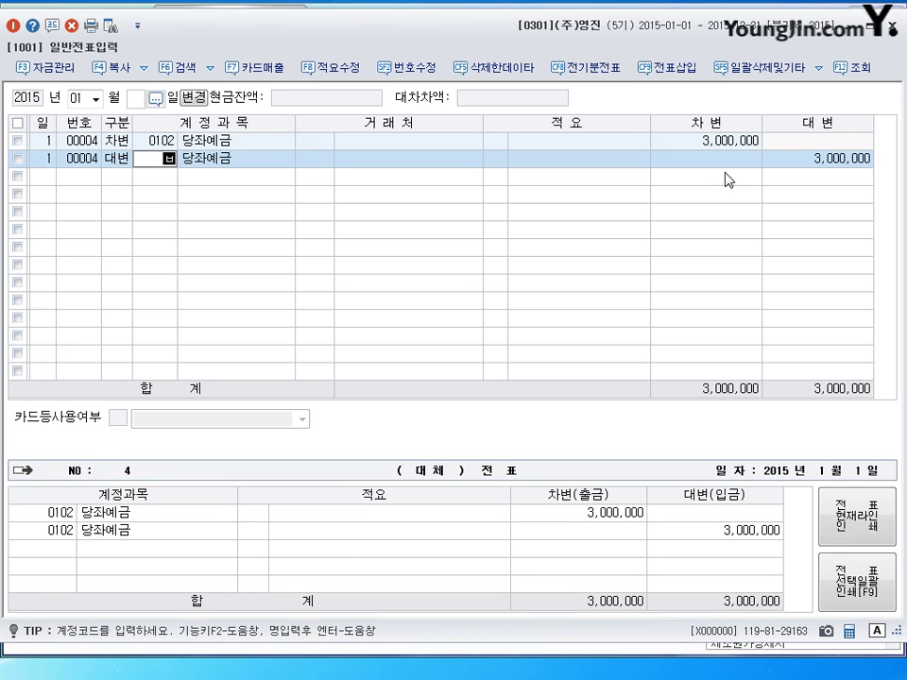
text(통)
key(Return)
key(Return)
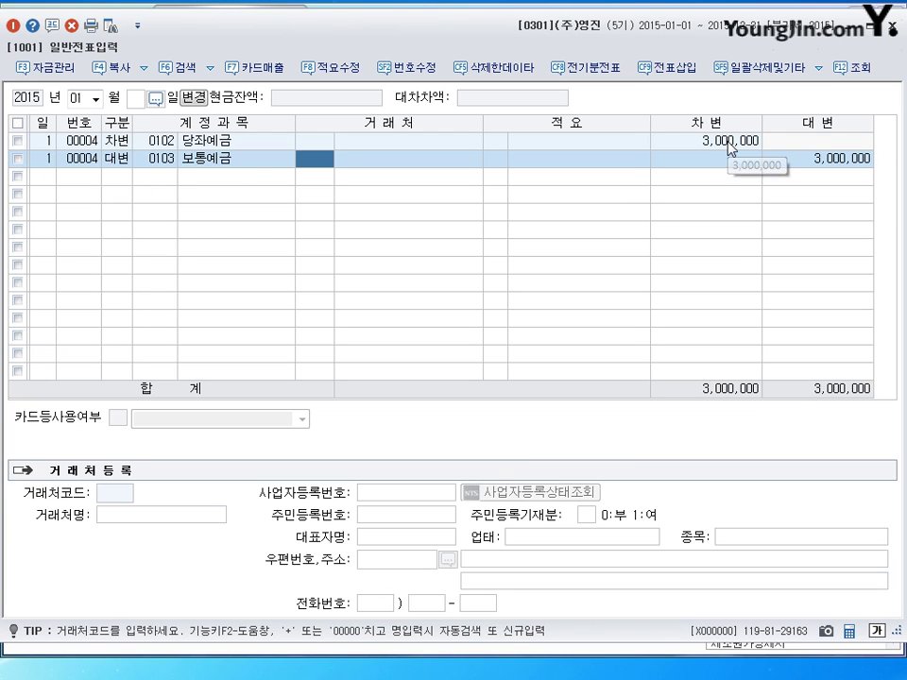
- Leave the 대변 row's 거래처 and 적요 blank and accept 3,000,000 as its 대변 amount
key(Return)
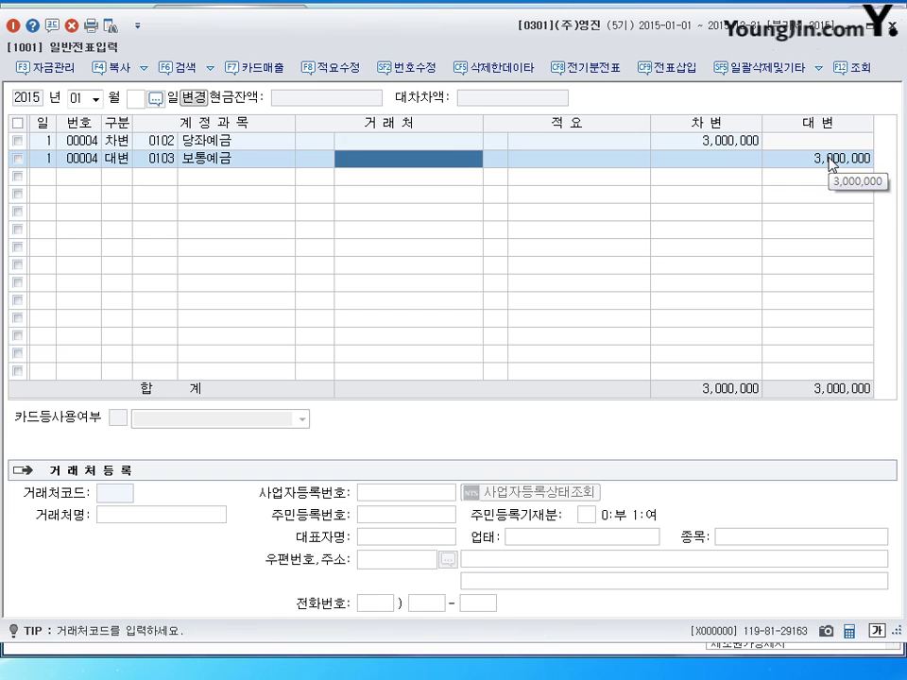
key(Return)
key(Return)
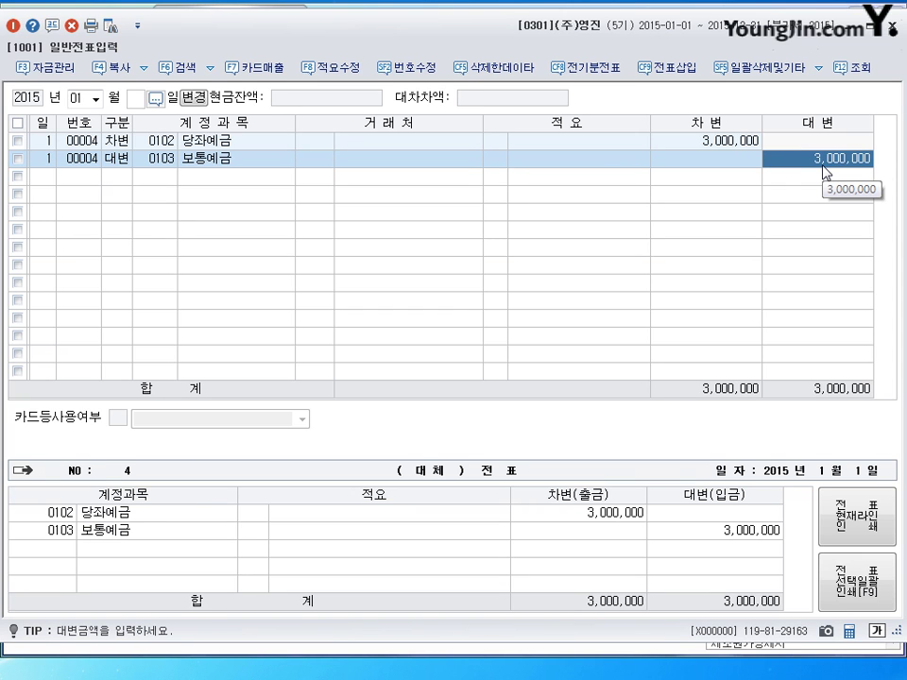
key(Return)
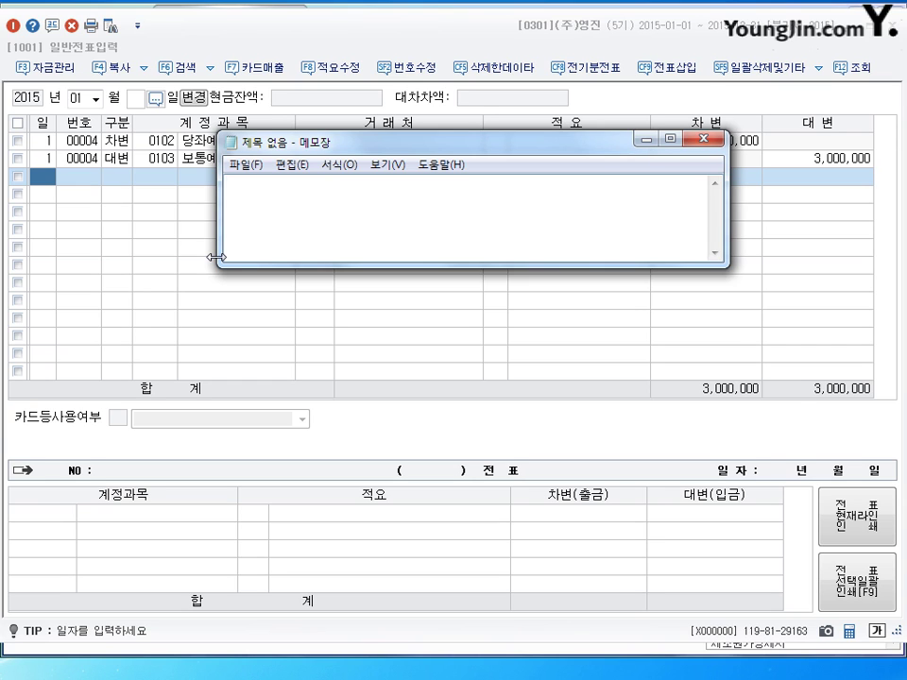
- Switch to the empty Notepad note and list the accounts as 원재료,현금,당좌예금, highlighting them for review
text(원재료,현금,)
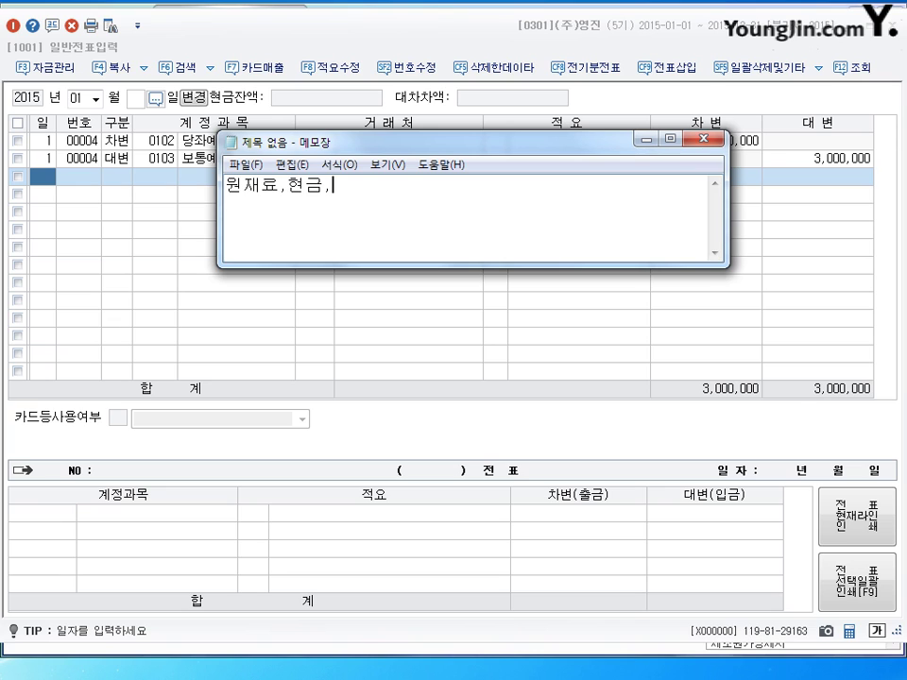
text(당좌예금)
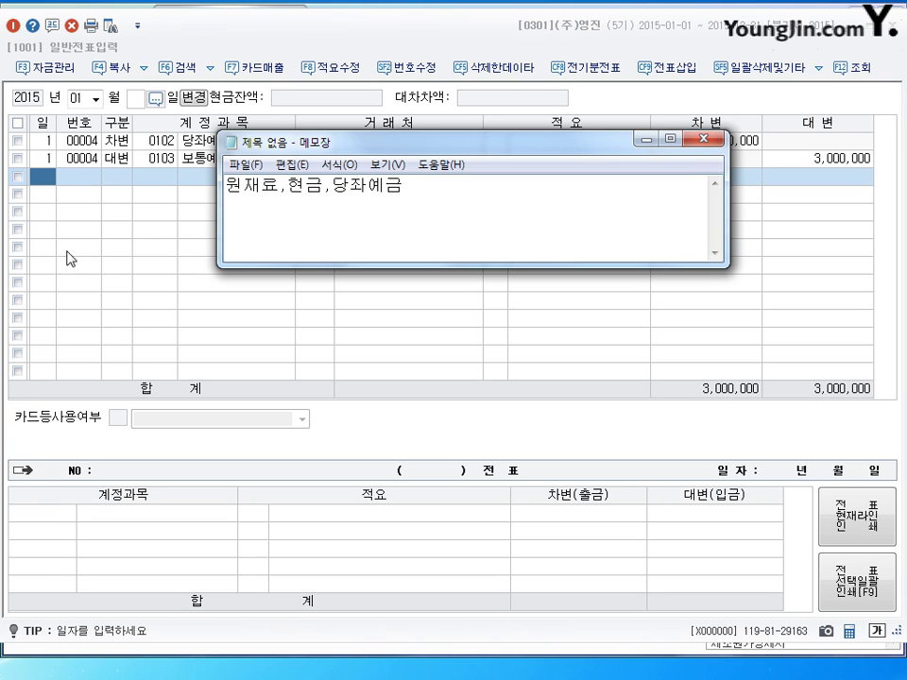
double_click(335, 180)
click(423, 214)
drag(229, 185, 404, 186)
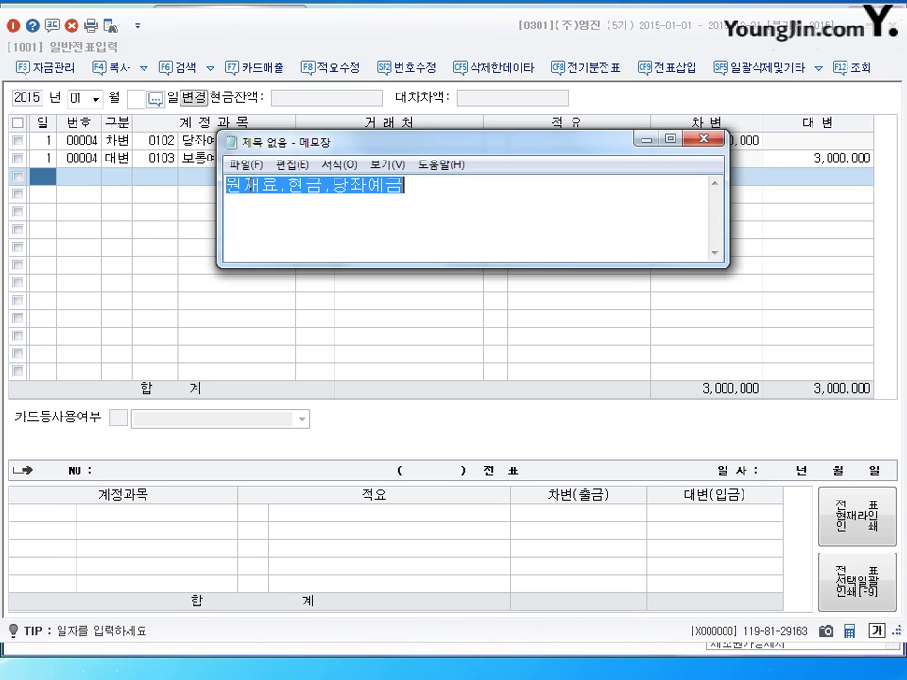
click(264, 193)
drag(283, 185, 385, 185)
click(453, 209)
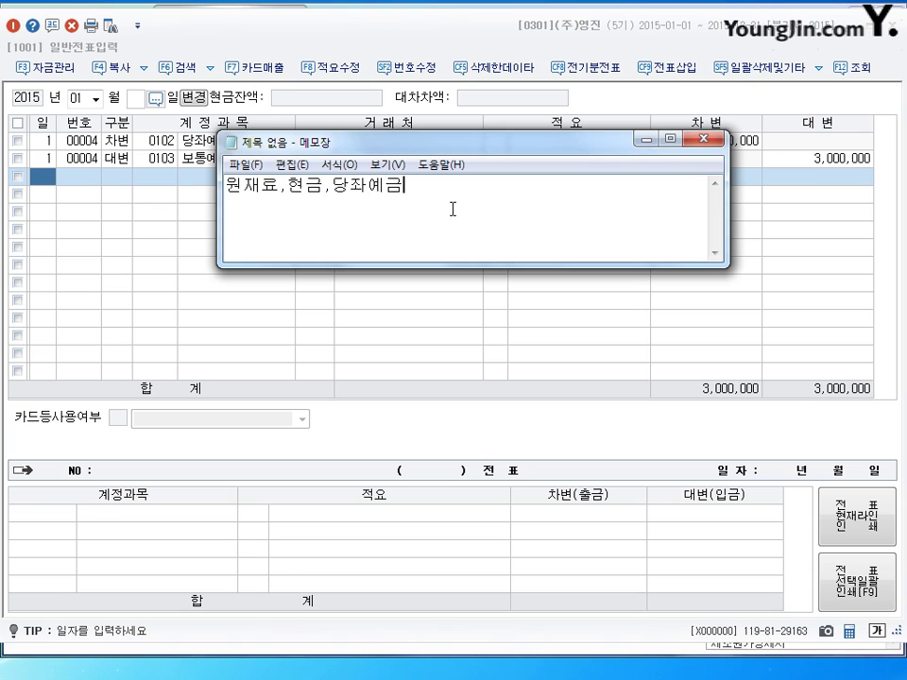
- Append ->원재료(자산의 증가:차변) to the account list in the note
text(->)
text(원재료()
text(자산의 증가)
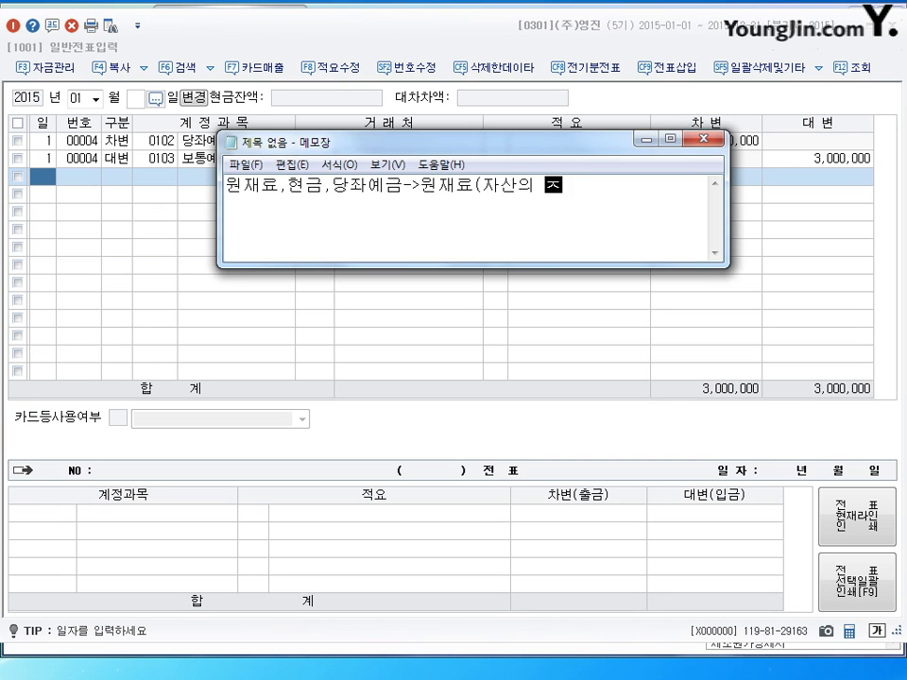
text(:차변))
- Write 현금(자산의 감소:대변) on a new line aligned under the 원재료 classification
key(Return)
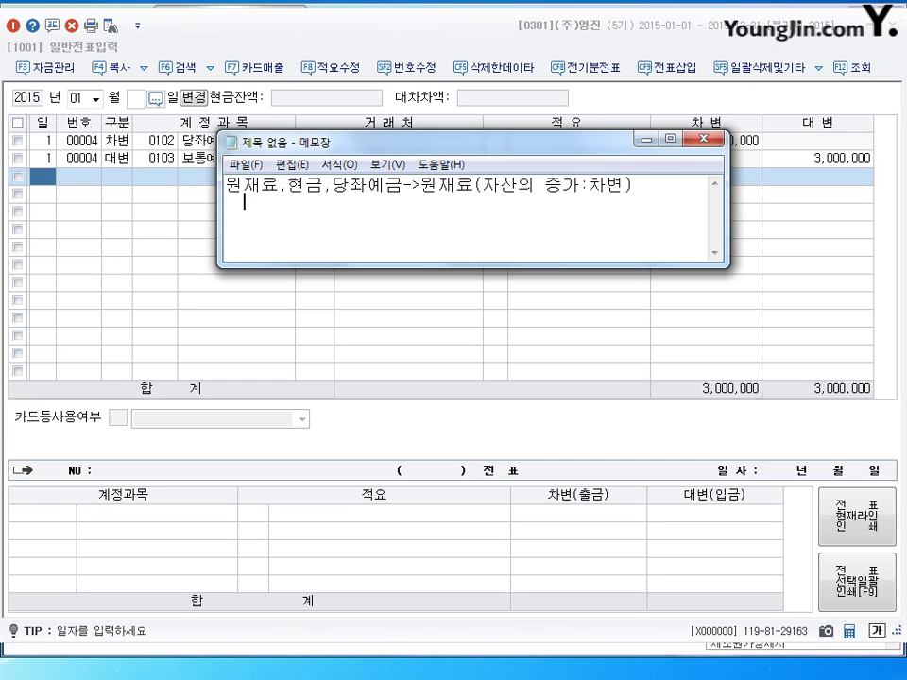
text(혀ㅛㄴ)
key(BackSpace)
key(BackSpace)
key(BackSpace)
text(혀ㅛㄴㄱ)
key(BackSpace)
key(BackSpace)
key(BackSpace)
key(BackSpace)
text(현금)
text((자산의 감소)
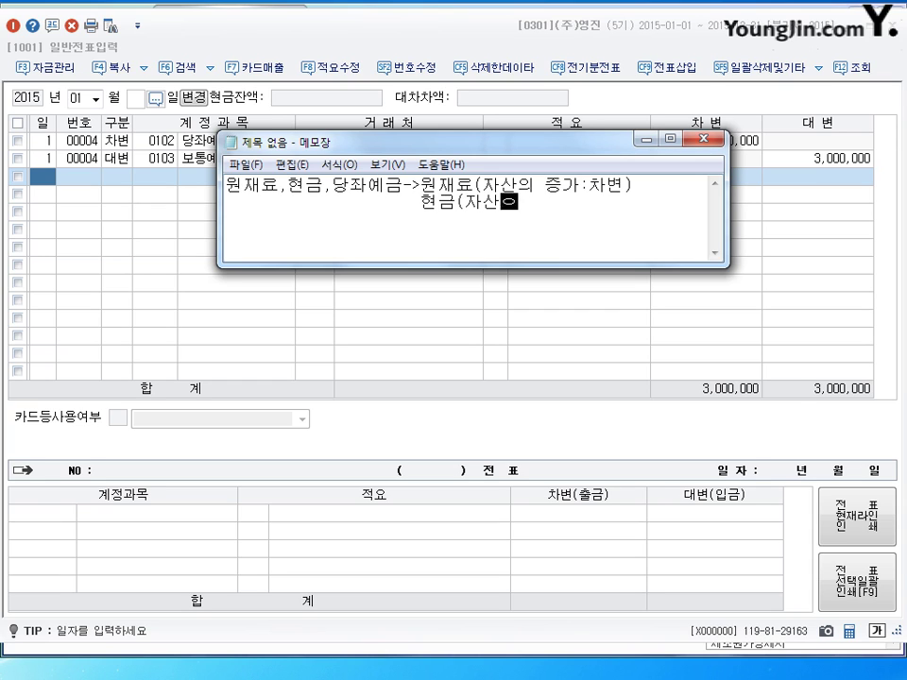
text(:대변))
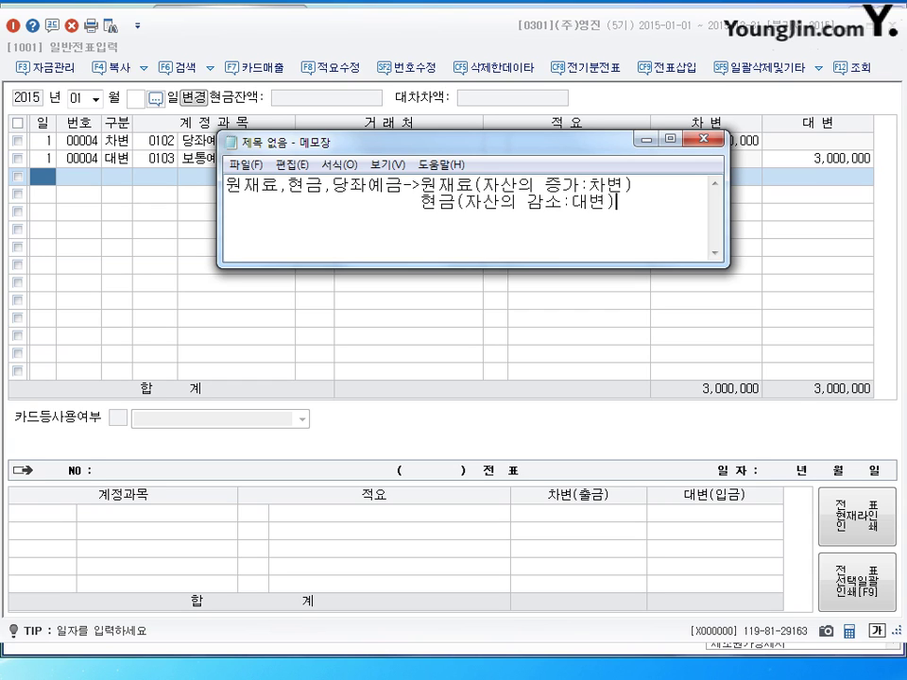
- Add the line 당좌예금(자산의 감소:대변) under the 현금 classification
key(Return)
text(당좌예)
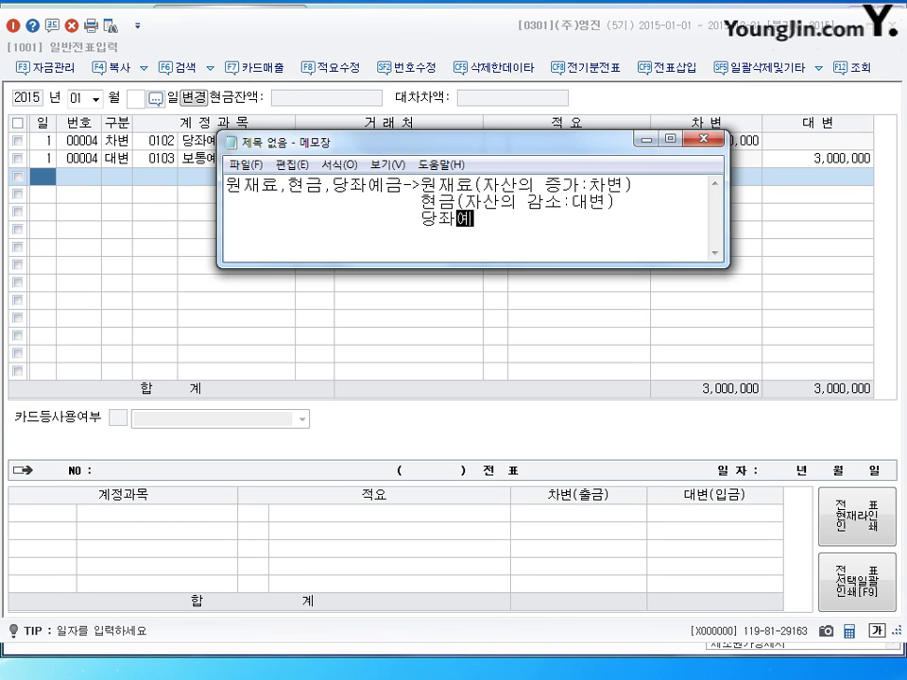
text(금(자산의 감ㅅ)
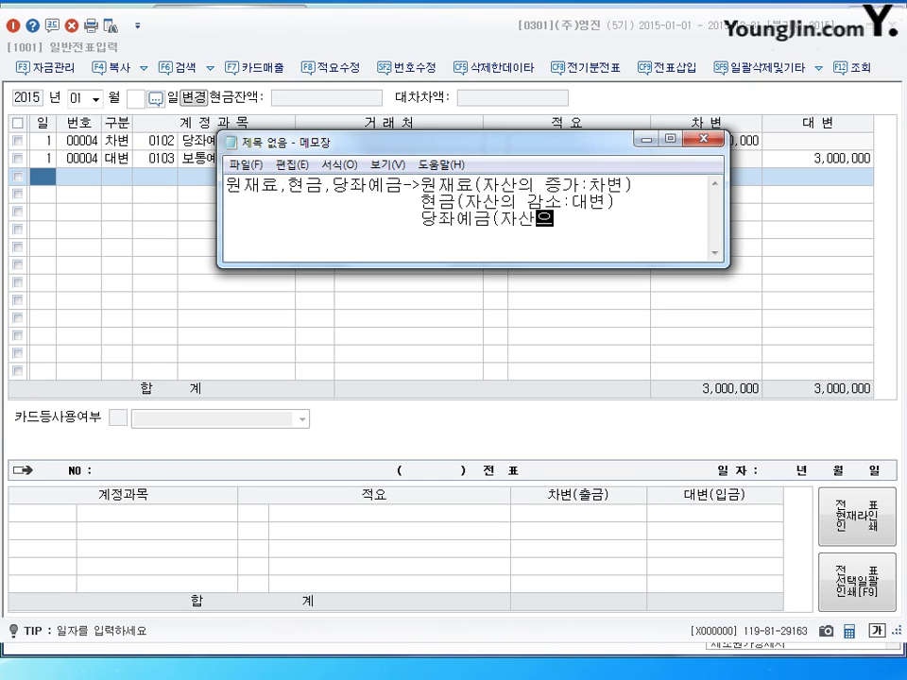
text(소:대변))
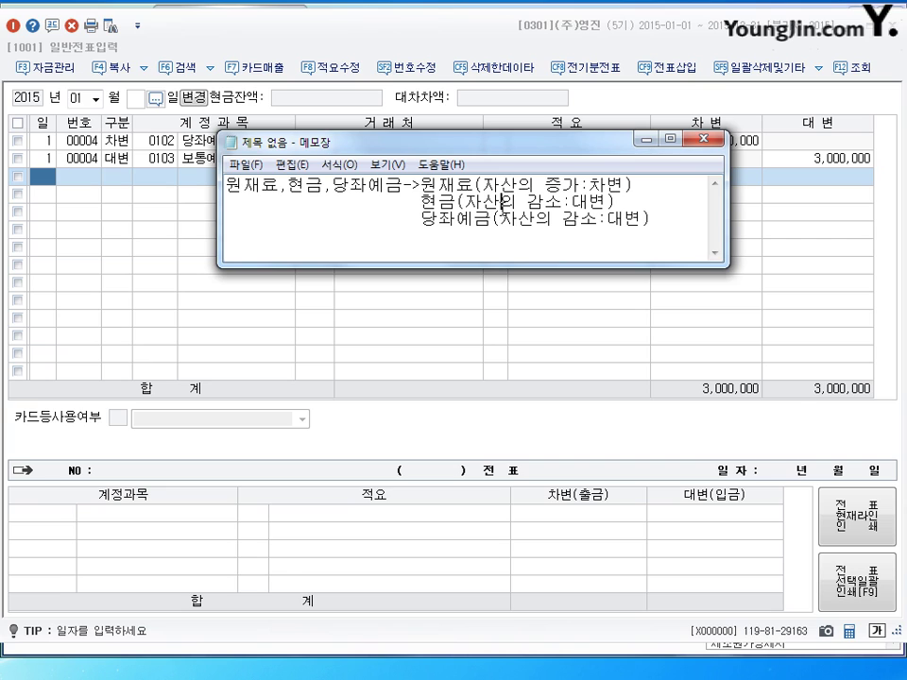
- Write the journal entry line (차) 원재료 3,000,000 (대) 현금 2,000,000 below the account classifications
key(Down)
key(End)
key(Return)
text((차) 원재료)
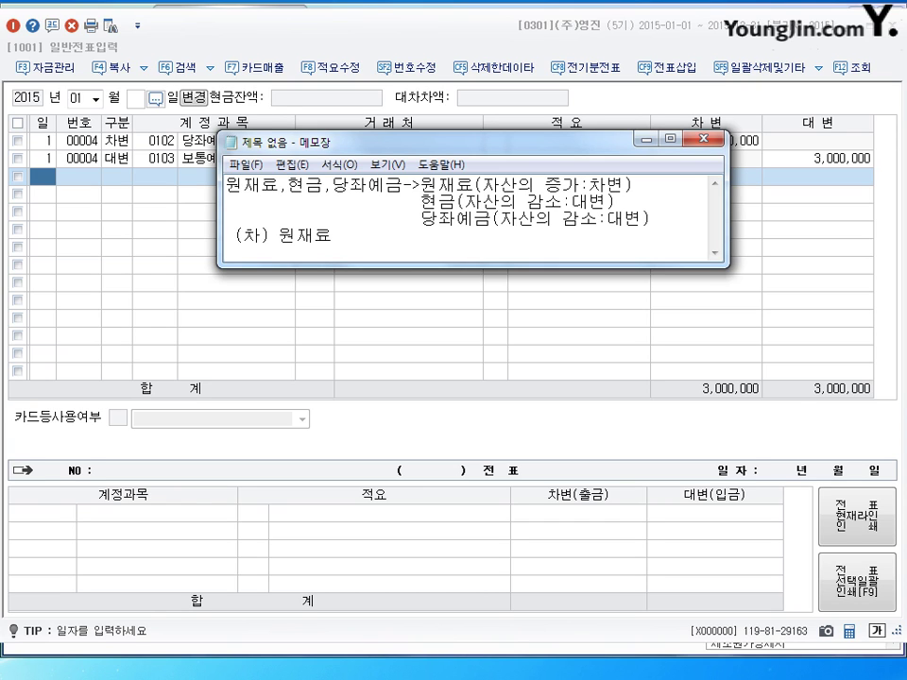
text(  3,000,000 (대) 현ㄱ름)
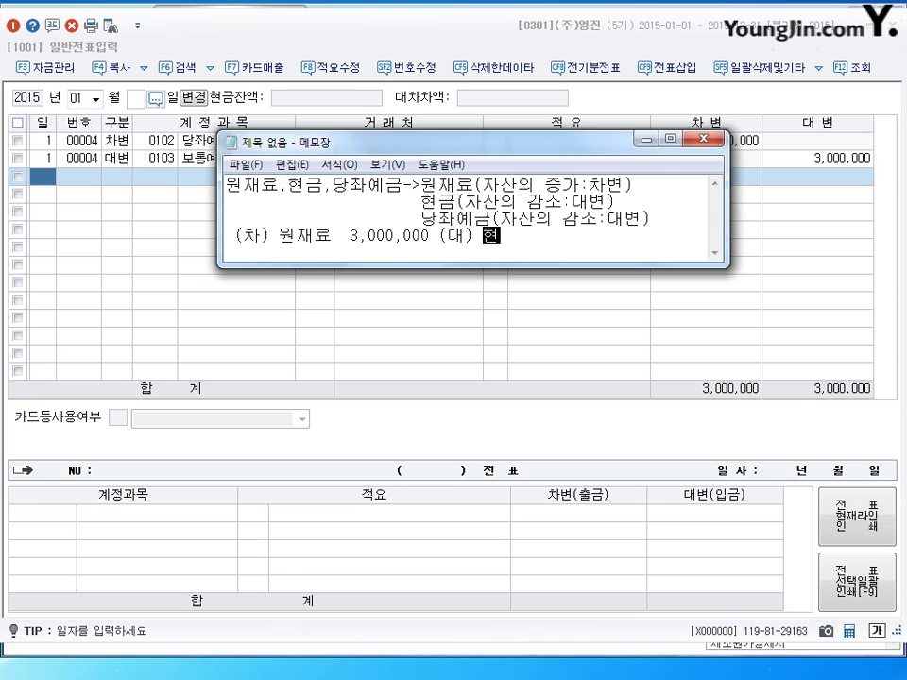
key(BackSpace)
key(BackSpace)
key(BackSpace)
key(BackSpace)
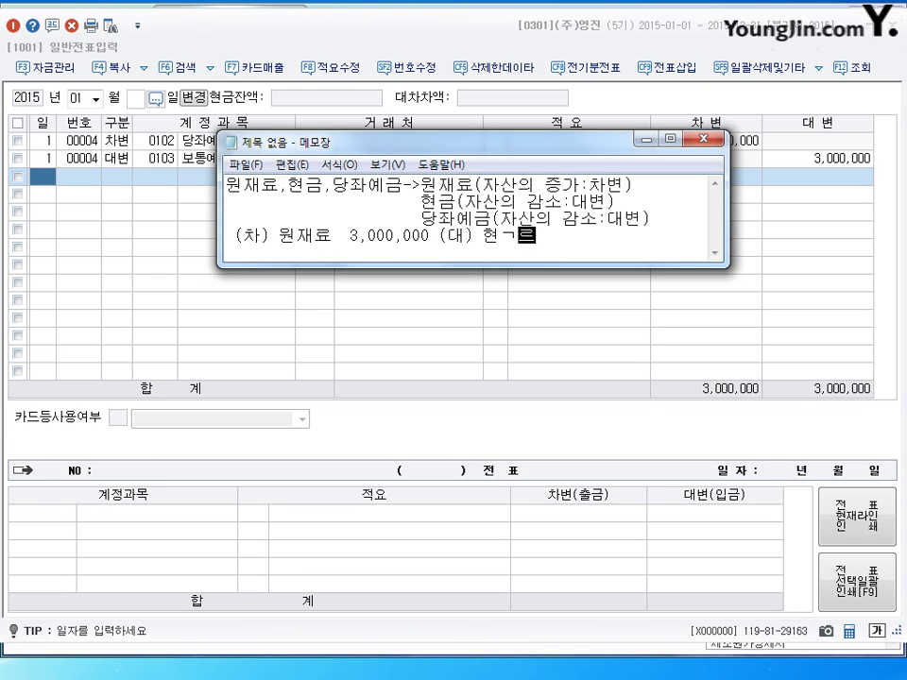
text(금)
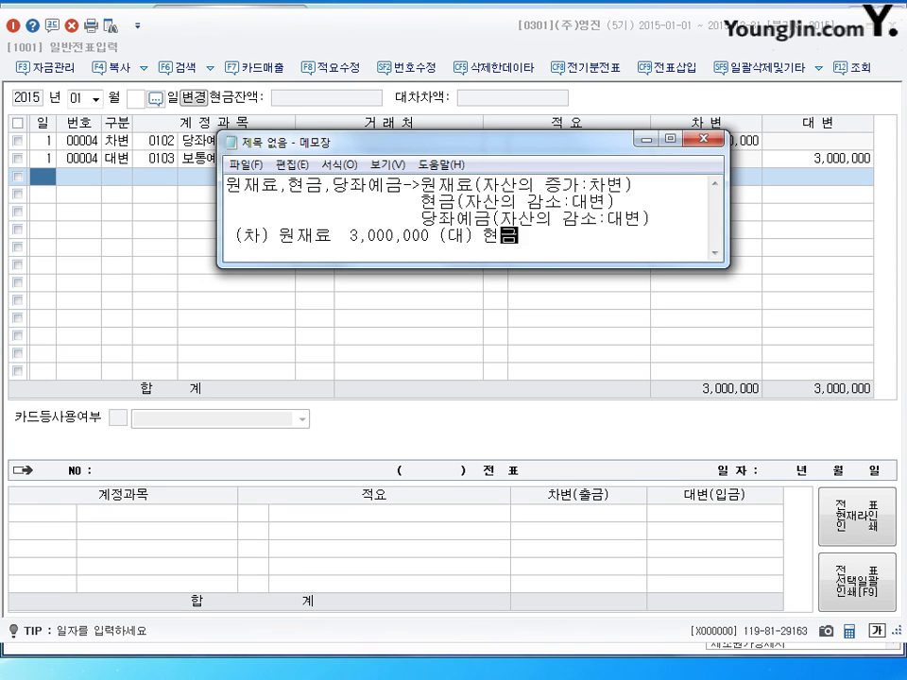
text(     2,000,000)
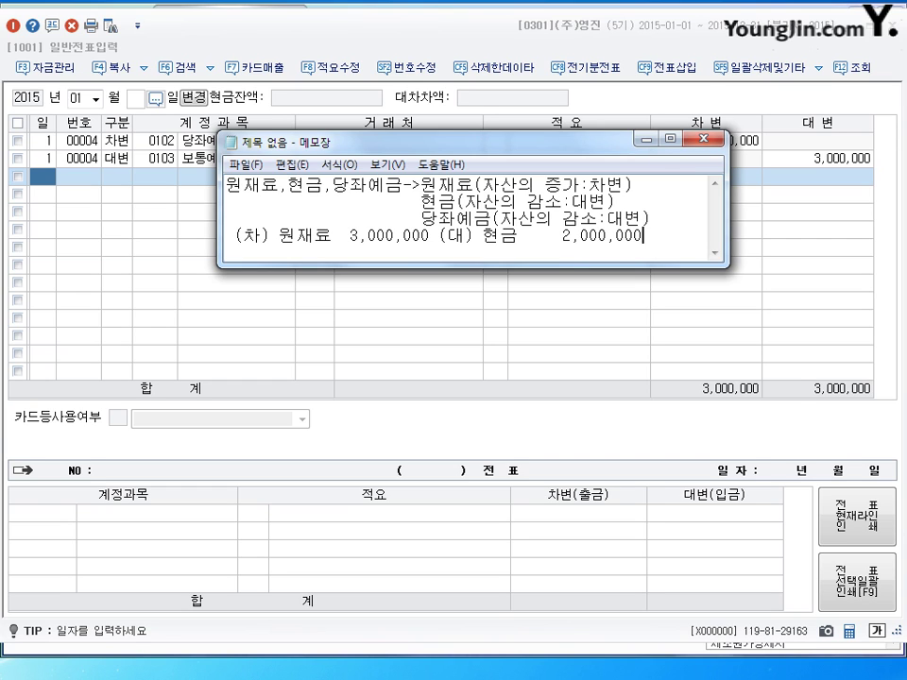
- Add 당좌예금 1,000,000 under the entry's 현금 line and make the note window taller to fit all the lines
key(Return)
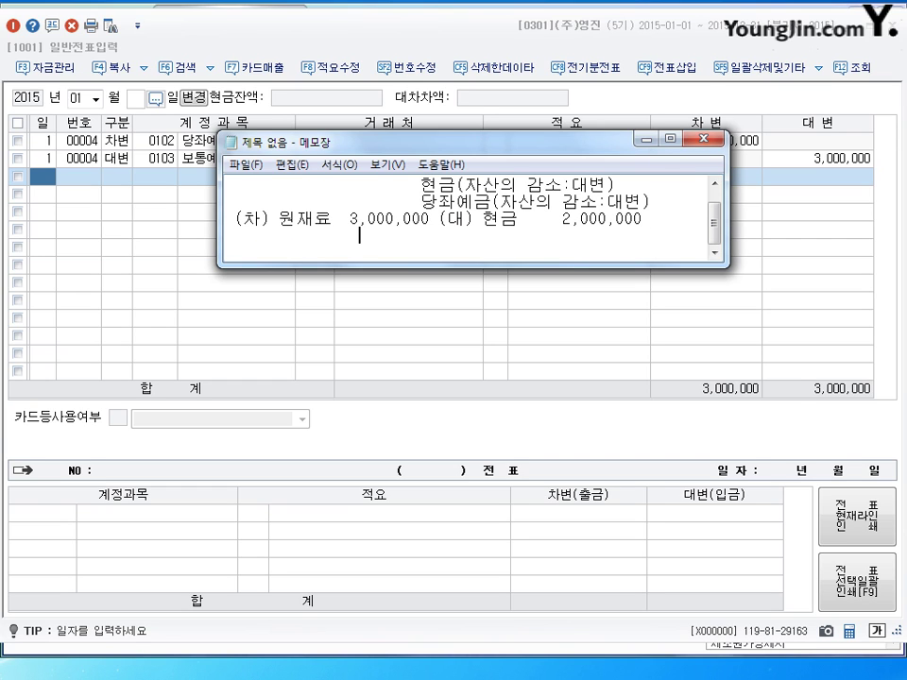
text(()
key(BackSpace)
text(ㄷ)
text(당좌예금 )
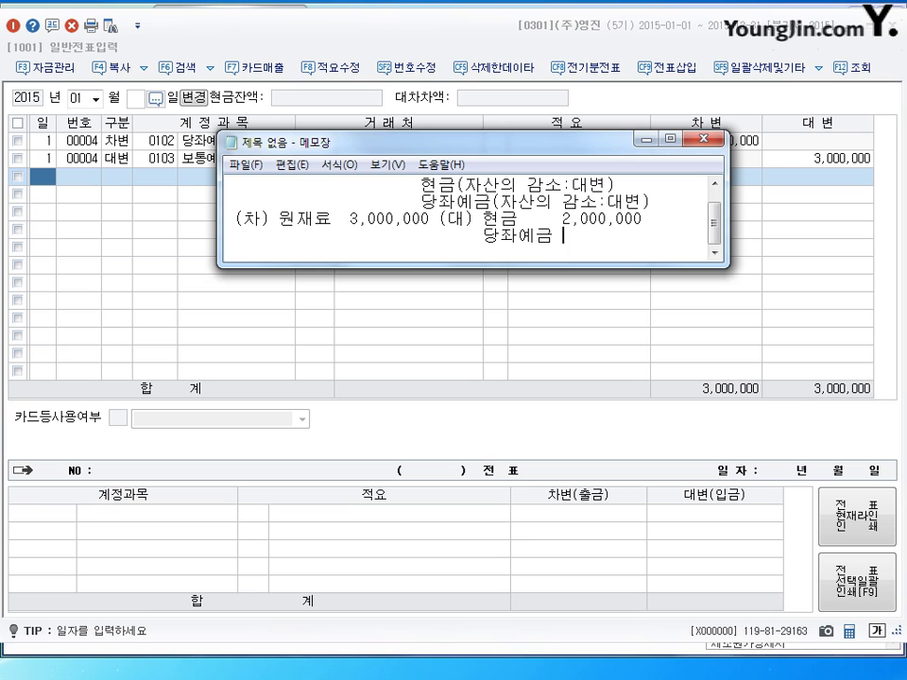
text(1,000,000)
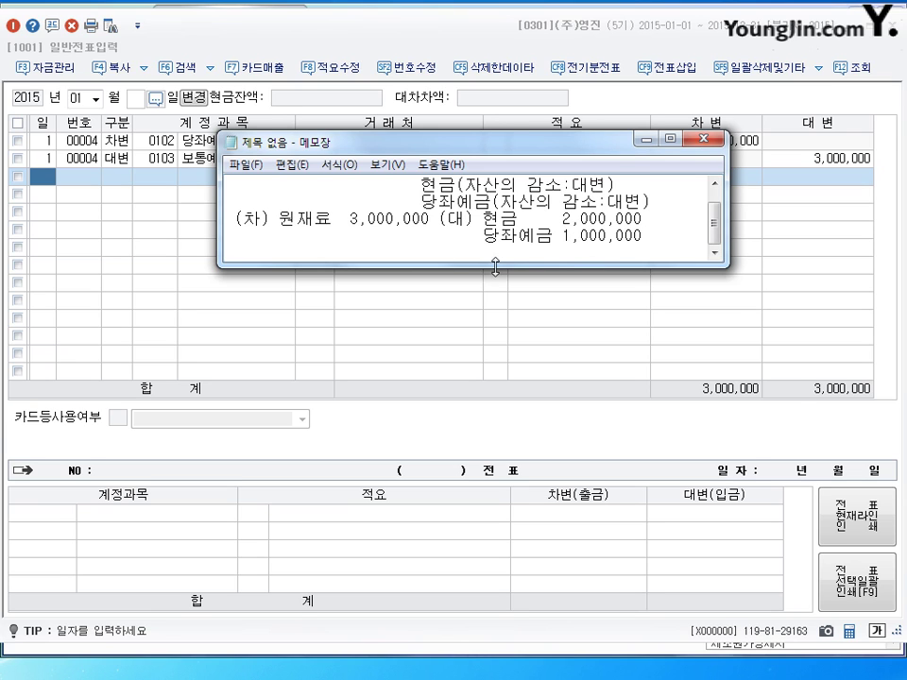
drag(494, 268, 508, 295)
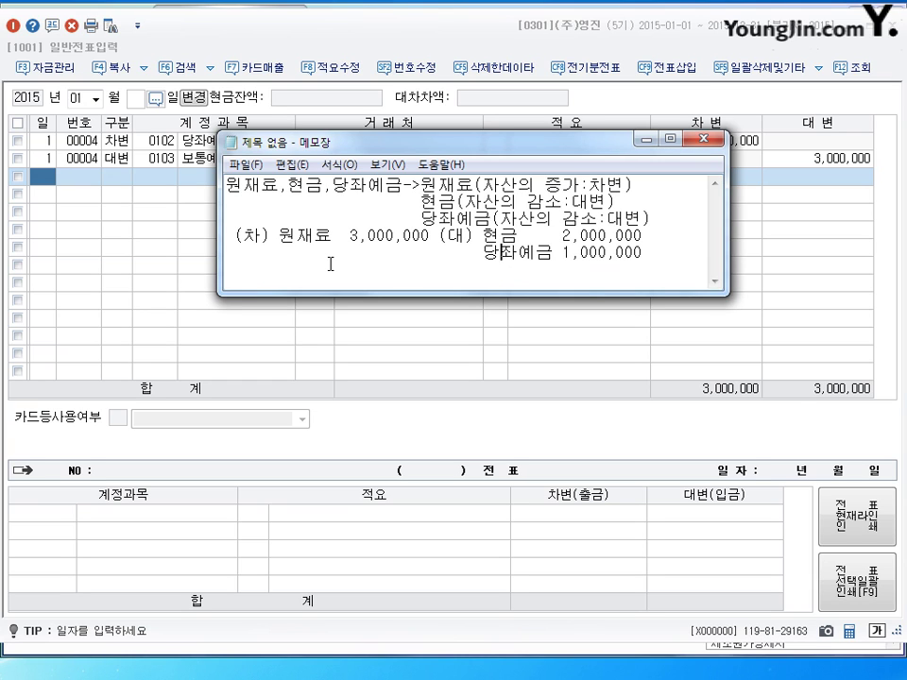
- Examine the 차변 and 대변 sides of the journal entry in the note, including the 현금 and 당좌예금 lines
click(342, 236)
drag(237, 234, 404, 236)
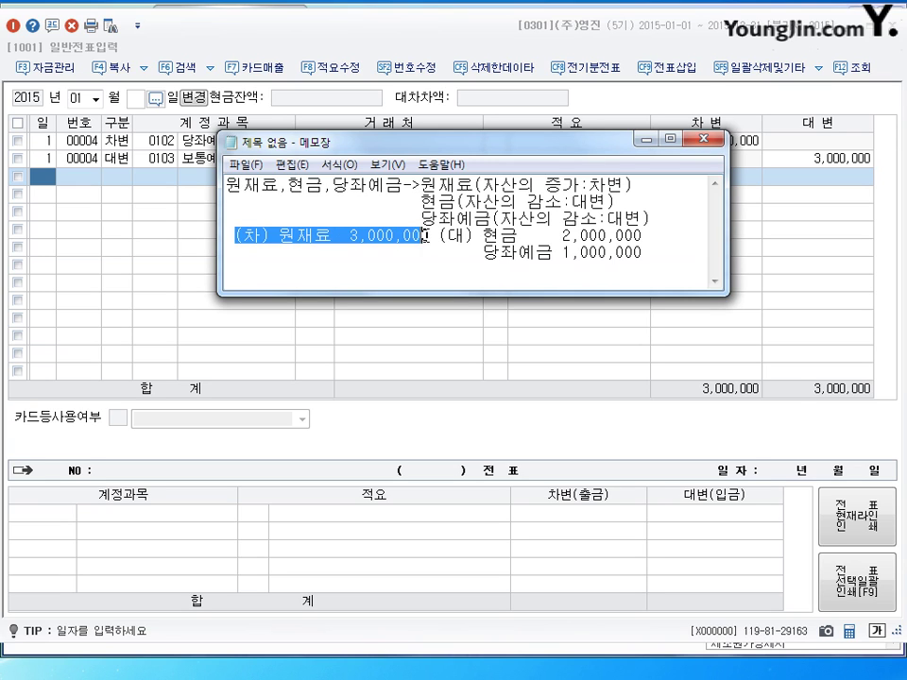
click(519, 252)
click(671, 235)
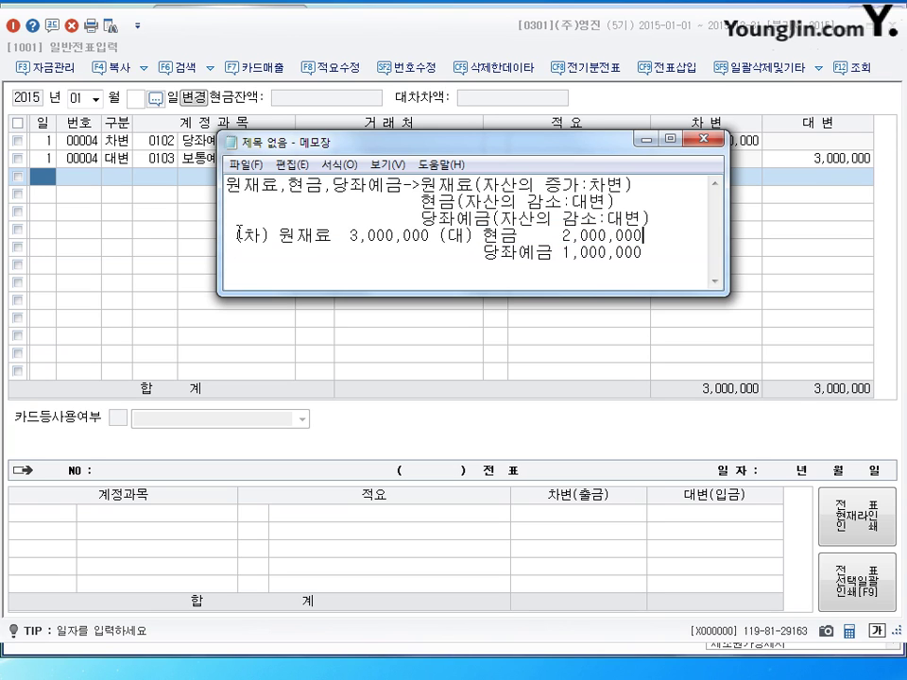
drag(234, 235, 566, 253)
double_click(499, 236)
click(498, 235)
- Arrange the note above the 일반전표입력 window so the journal entry and the voucher grid are both readable
drag(484, 152, 414, 171)
click(375, 243)
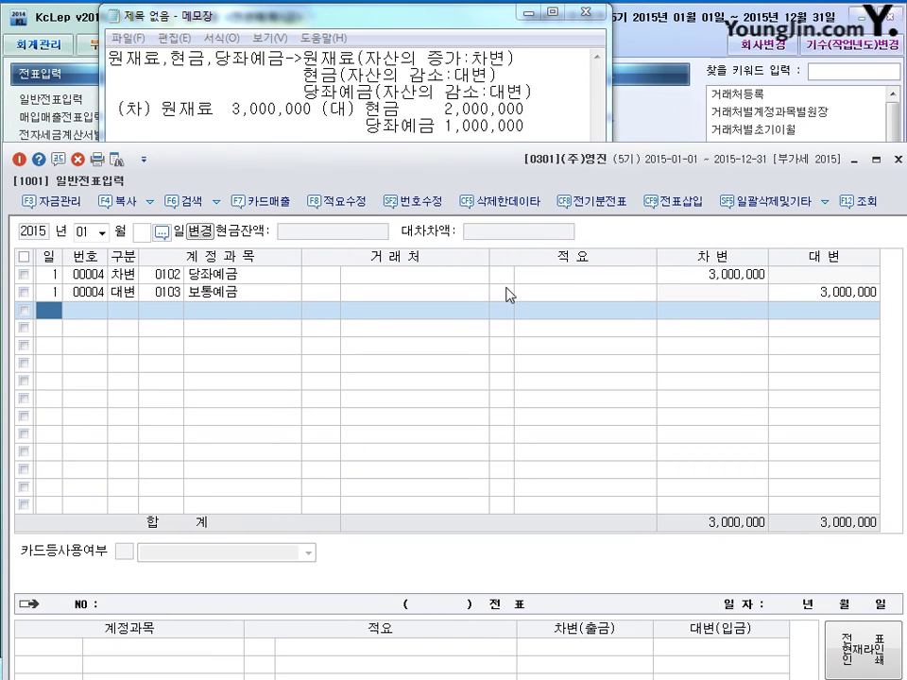
- Start a 차변 line dated day 2 in the next empty voucher row with 원재료 as the account
text(2)
key(Return)
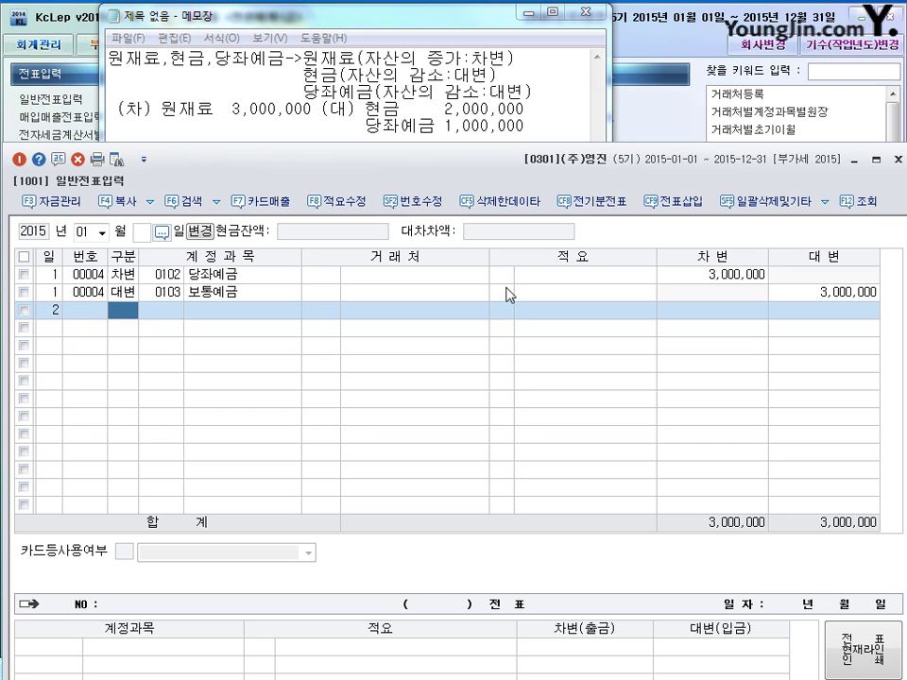
text(3)
key(Return)
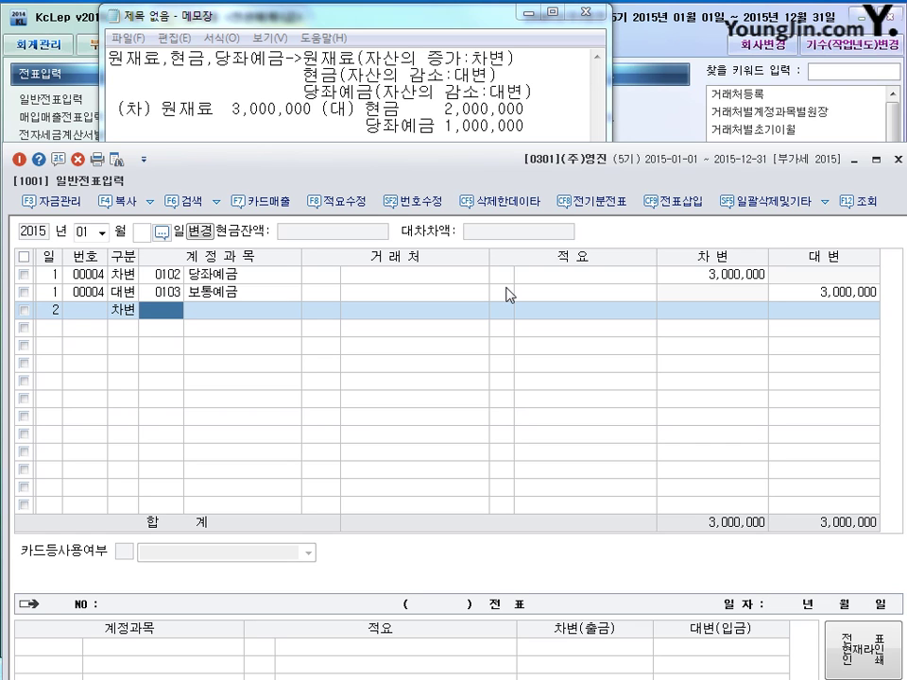
text(원)
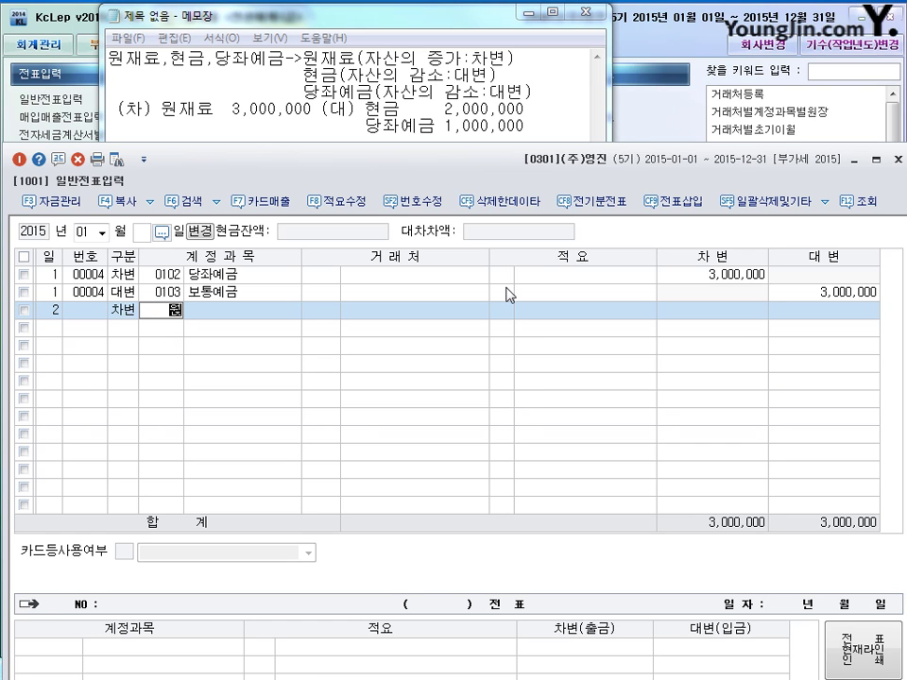
text(재)
key(Return)
key(Return)
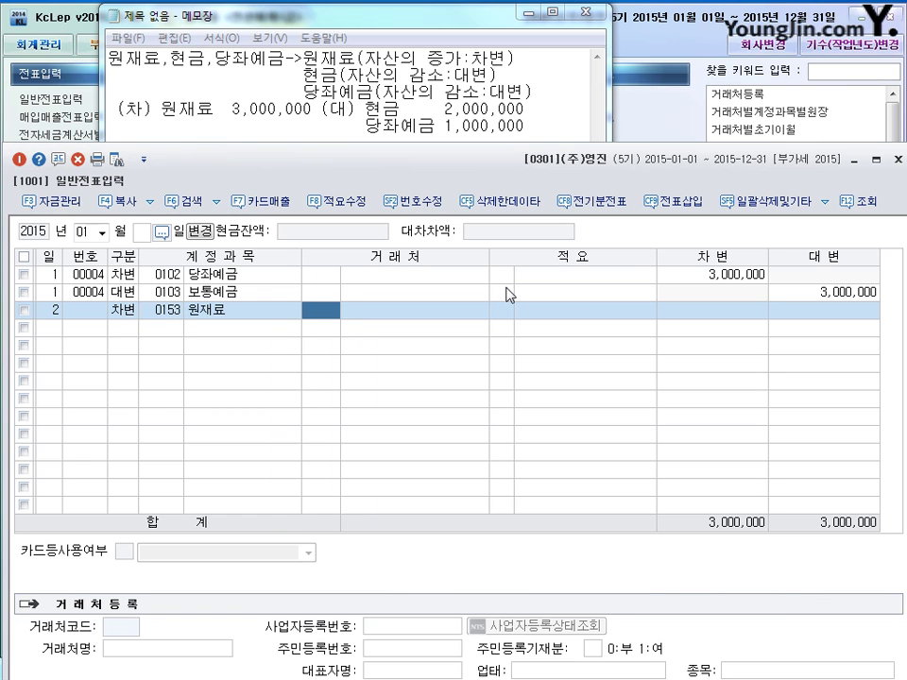
- Leave 거래처 and 적요 blank on the 원재료 line and set its 차변 amount to 3,000,000
key(Return)
key(Return)
key(Return)
text(3)
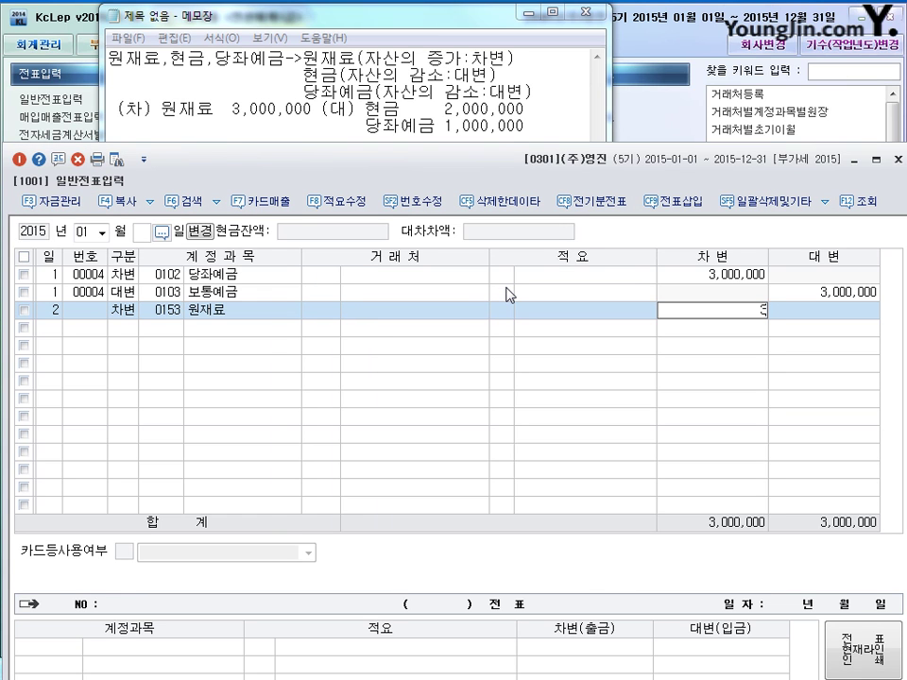
text(,000,000)
key(BackSpace)
key(BackSpace)
key(BackSpace)
key(BackSpace)
key(BackSpace)
key(BackSpace)
key(BackSpace)
text(3000000)
key(BackSpace)
key(BackSpace)
key(BackSpace)
key(BackSpace)
key(BackSpace)
key(BackSpace)
key(BackSpace)
text(3000000)
key(Return)
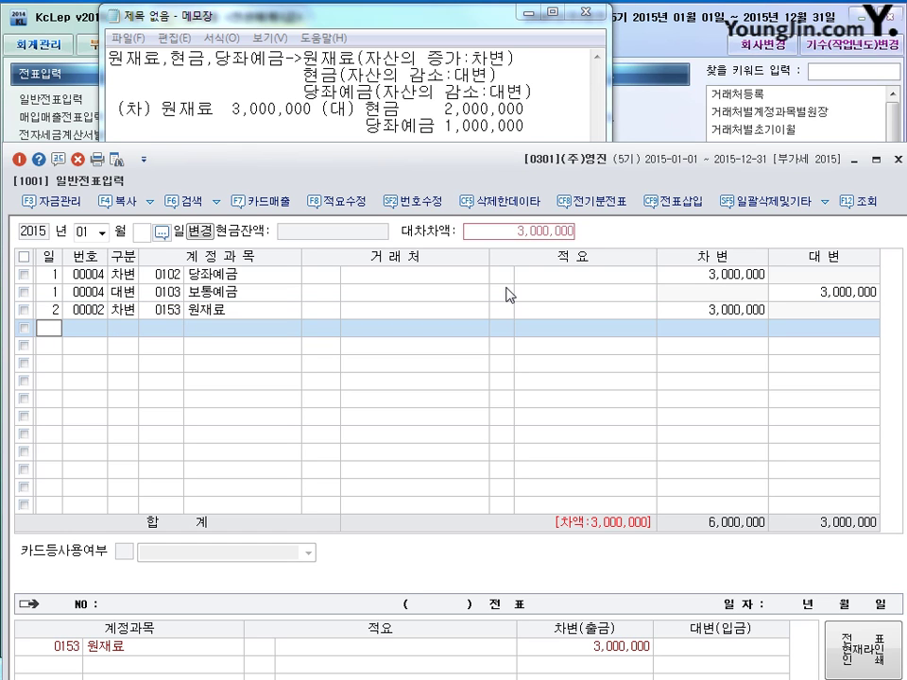
- Add a 대변 line dated day 2 below the 원재료 line with account code 101 (현금)
text(2)
key(Return)
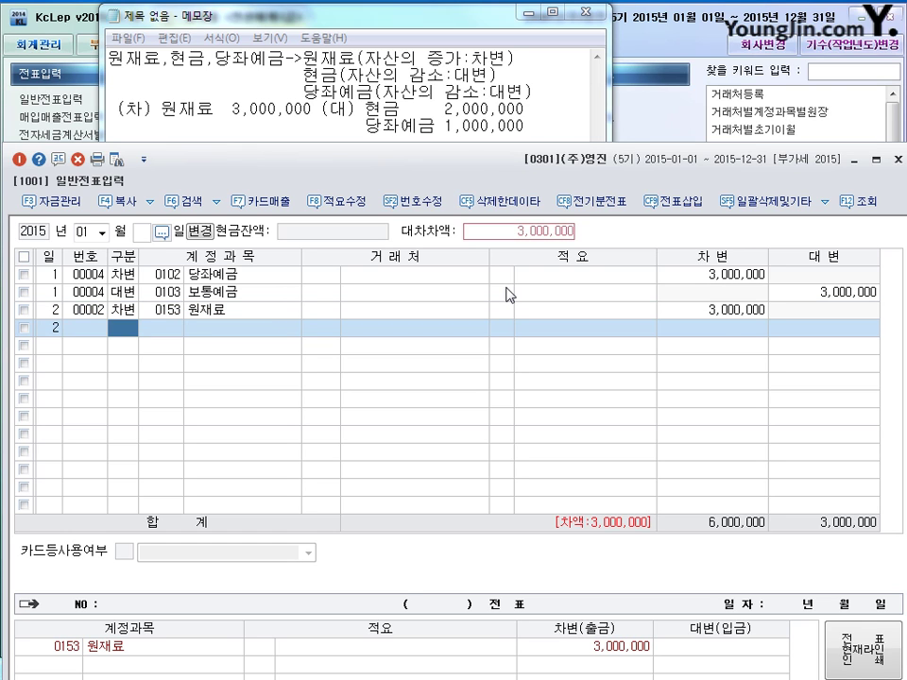
text(4)
key(Return)
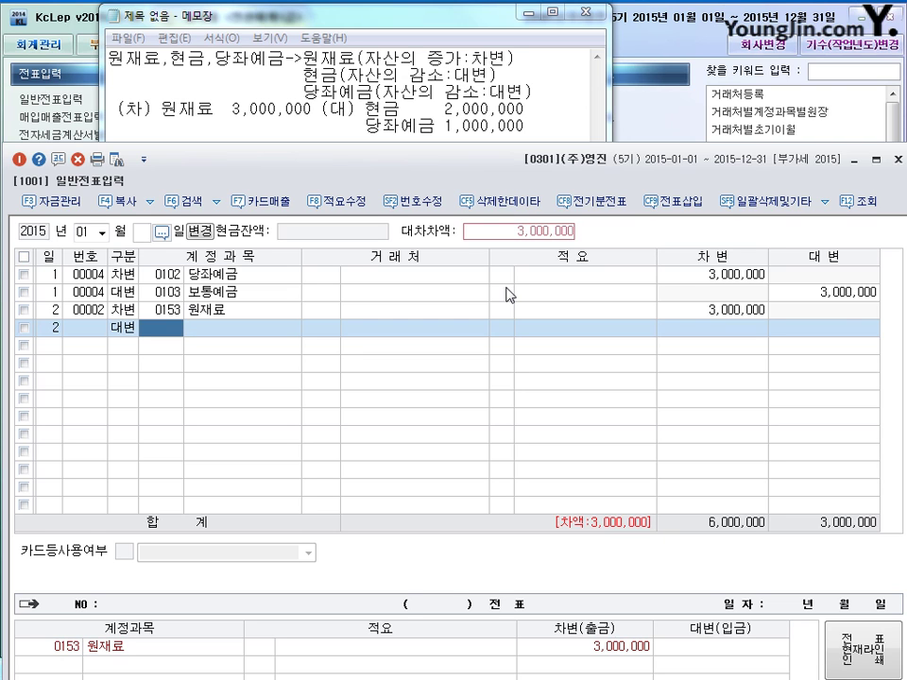
text(101)
key(Return)
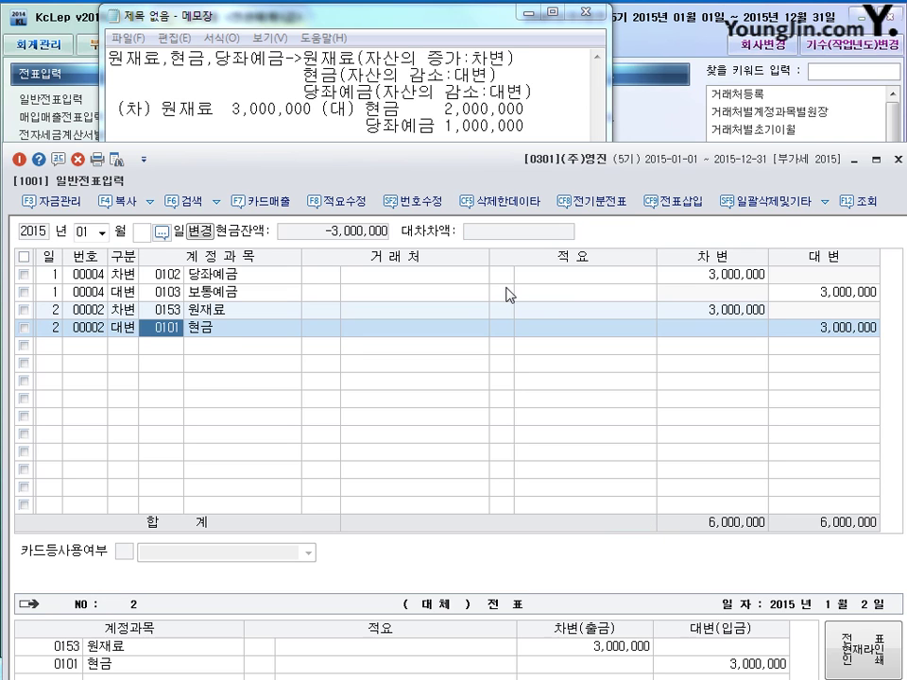
- Set the 대변 amount of the day 2 현금 line to 2,000,000
key(Return)
key(Left)
key(Return)
key(Return)
key(Return)
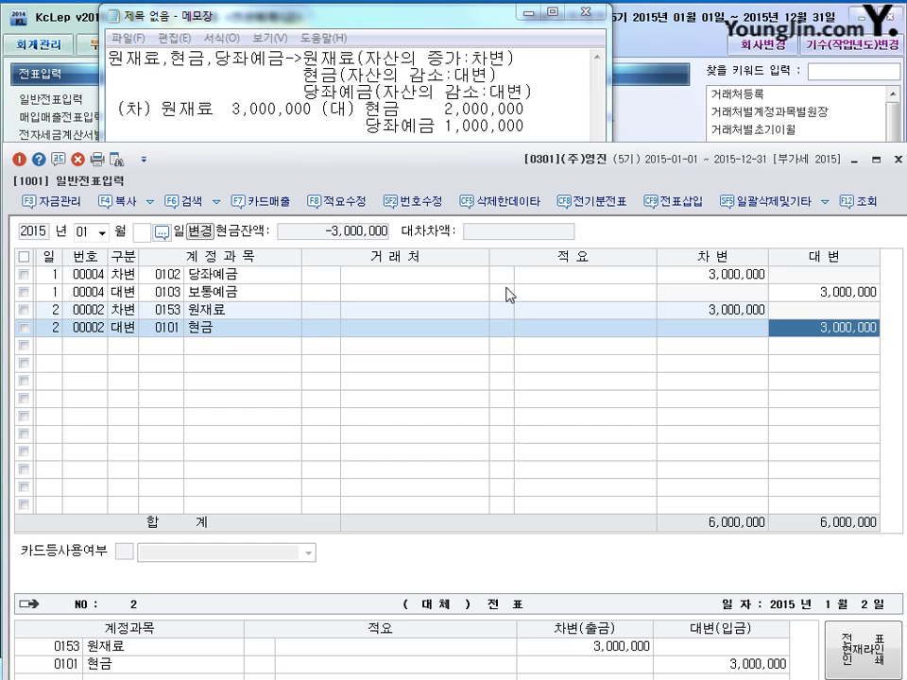
text(2000000)
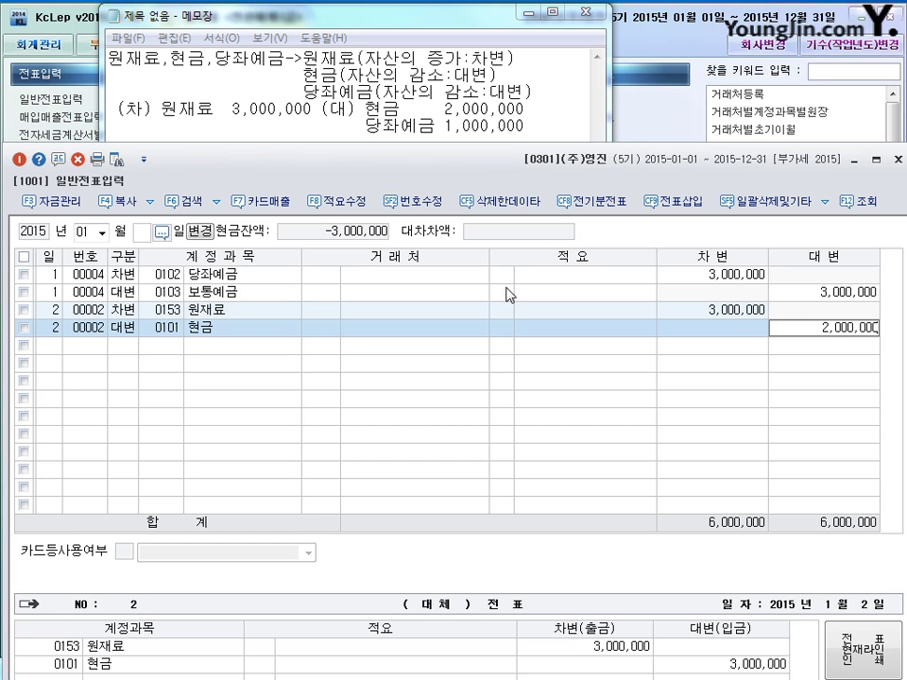
key(Return)
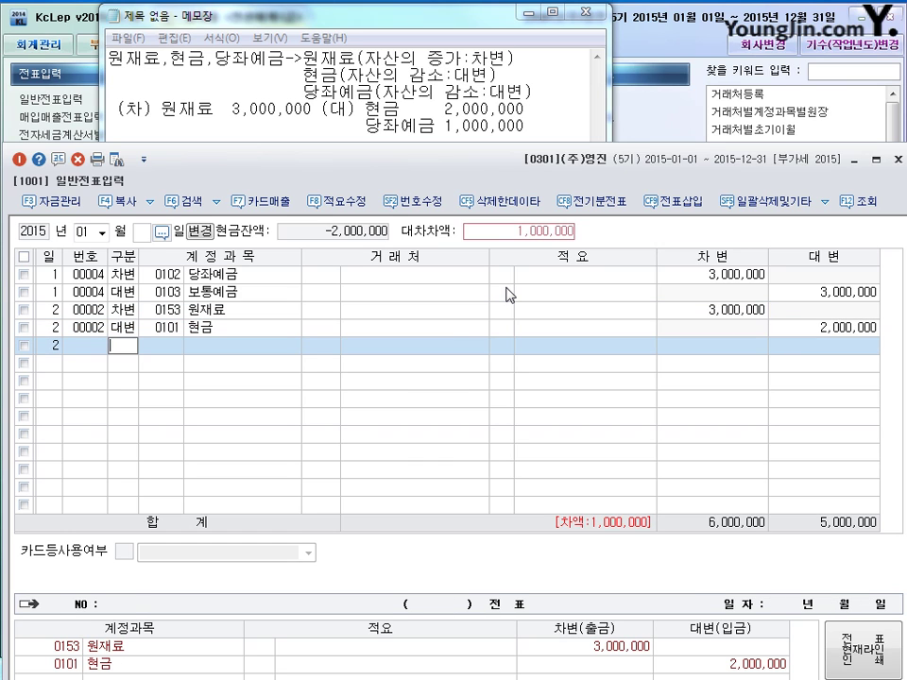
- Add a second 대변 line for day 2 with account code 102 (당좌예금), accepting 1,000,000 as the amount
text(4)
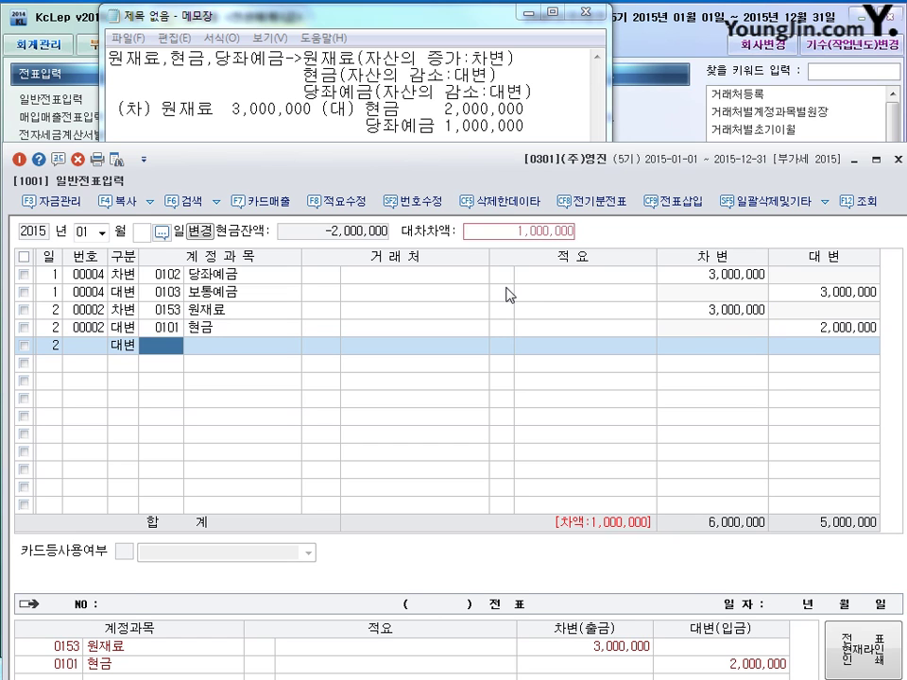
text(102)
key(Return)
key(Return)
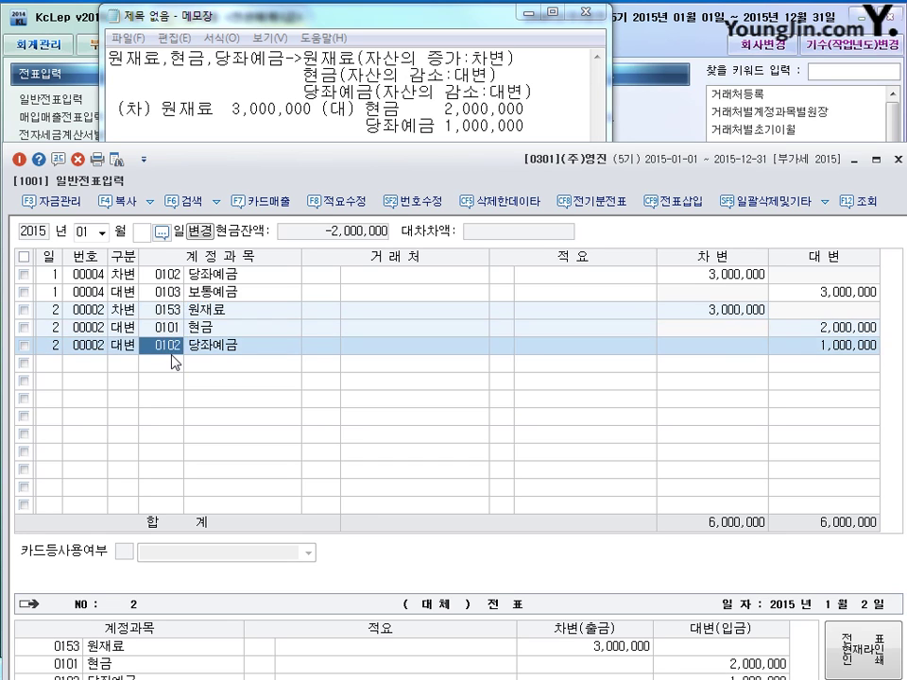
key(Return)
key(Return)
key(Return)
key(Return)
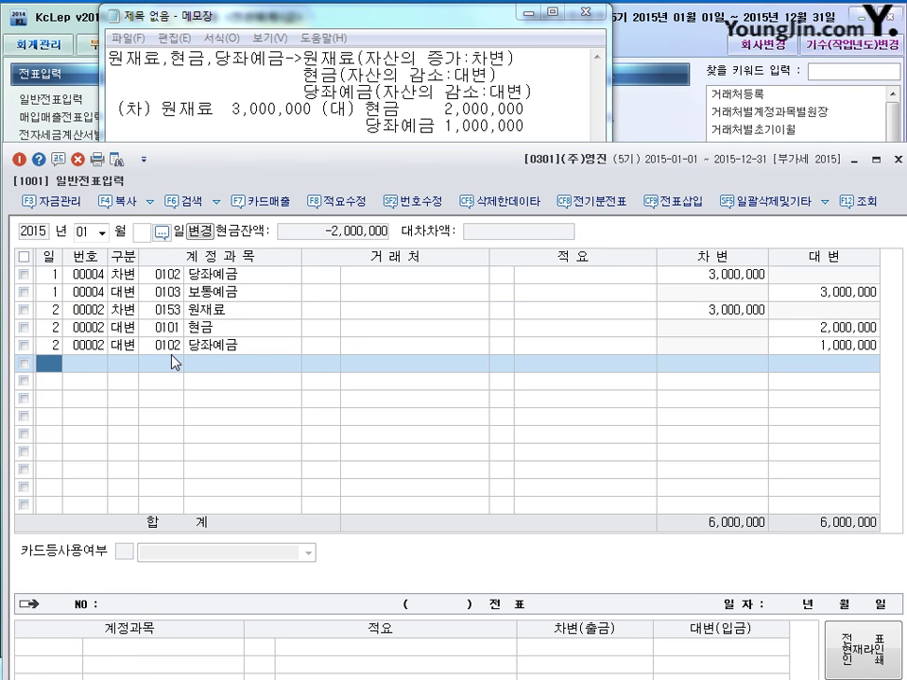
- Check the voucher preview and the 적요 options for the 원재료 and 당좌예금 lines of day 2
click(259, 311)
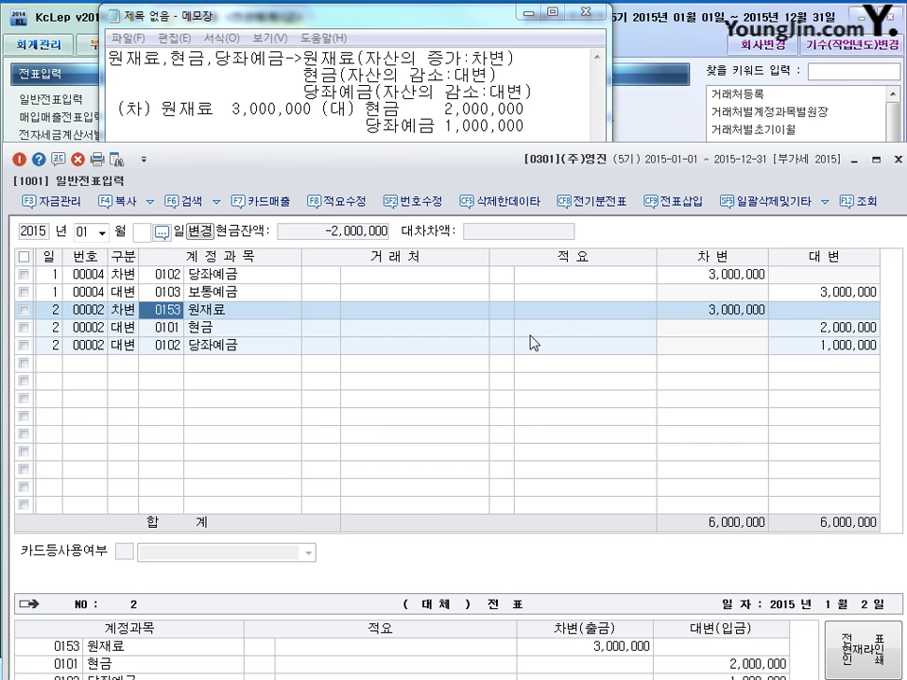
click(502, 324)
key(Up)
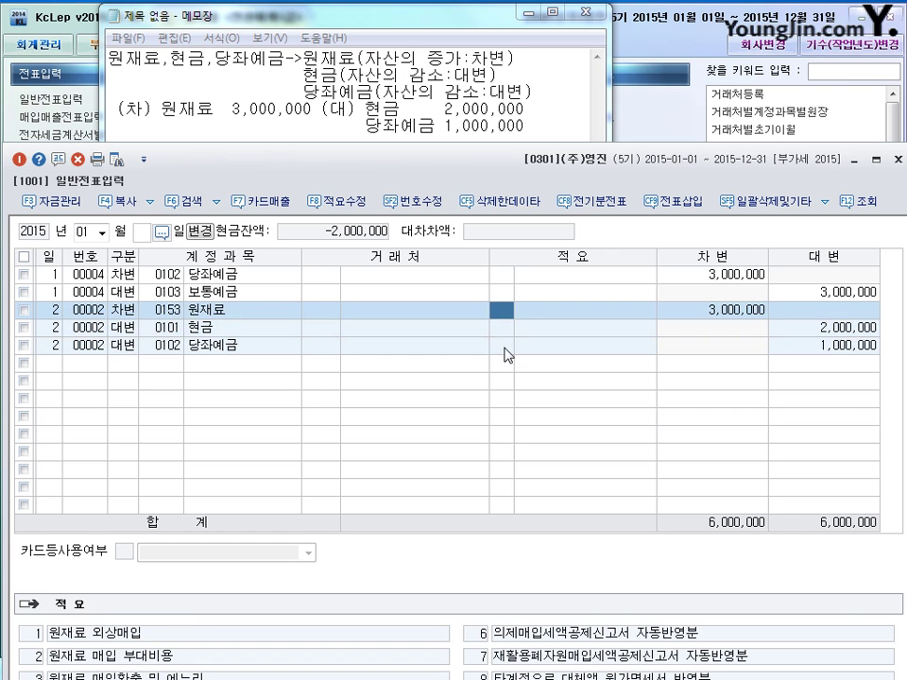
click(504, 346)
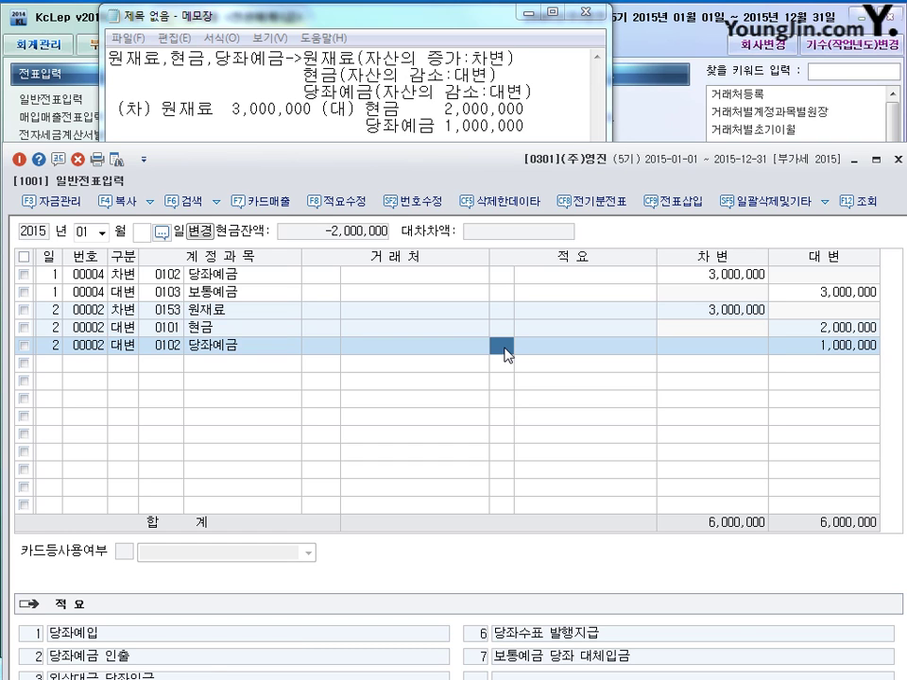
- Review the note's account classification lines for 원재료, 현금 and 당좌예금 against the entered voucher
click(355, 138)
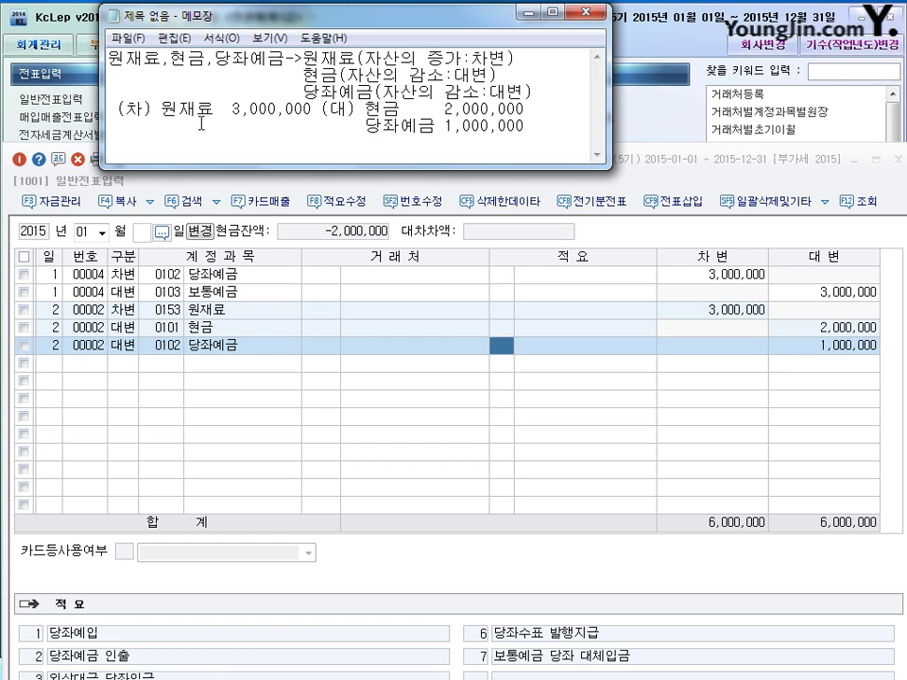
drag(108, 57, 536, 90)
click(546, 92)
drag(109, 56, 534, 92)
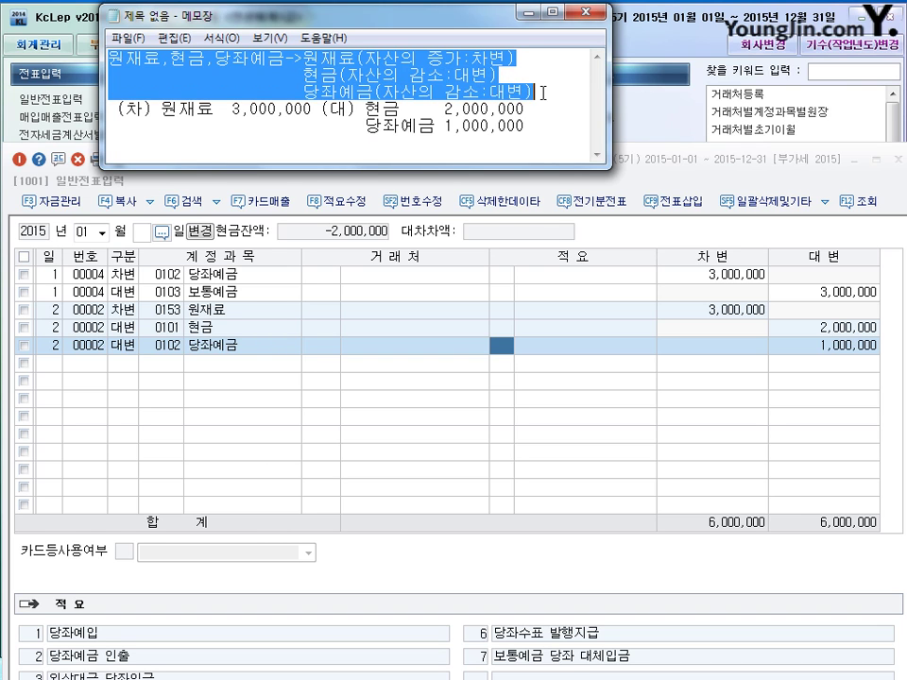
click(534, 91)
click(489, 126)
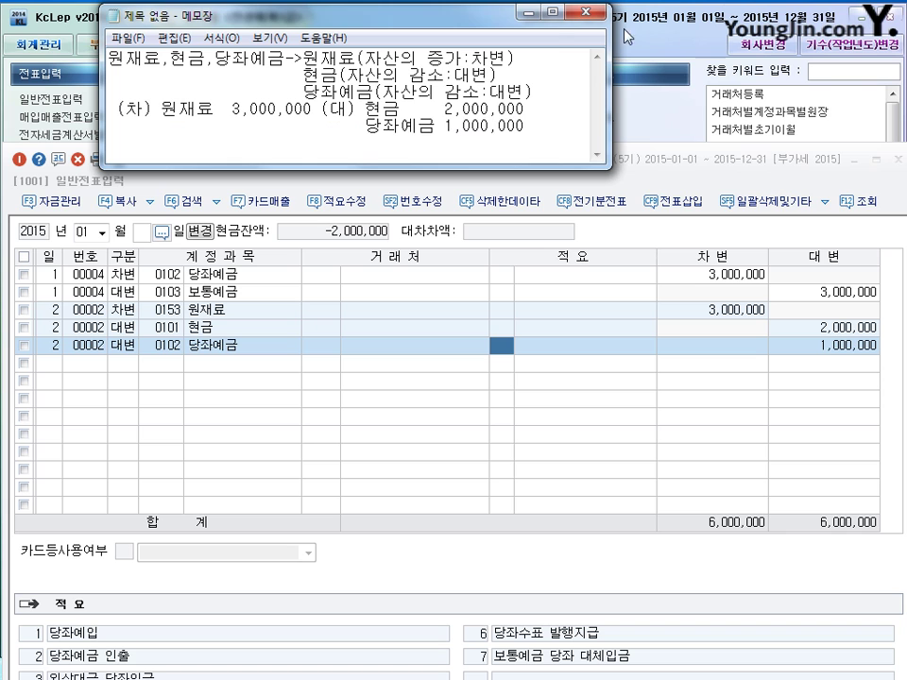
- Minimize the note and start a 입금 line dated day 3 in the next empty voucher row
click(530, 13)
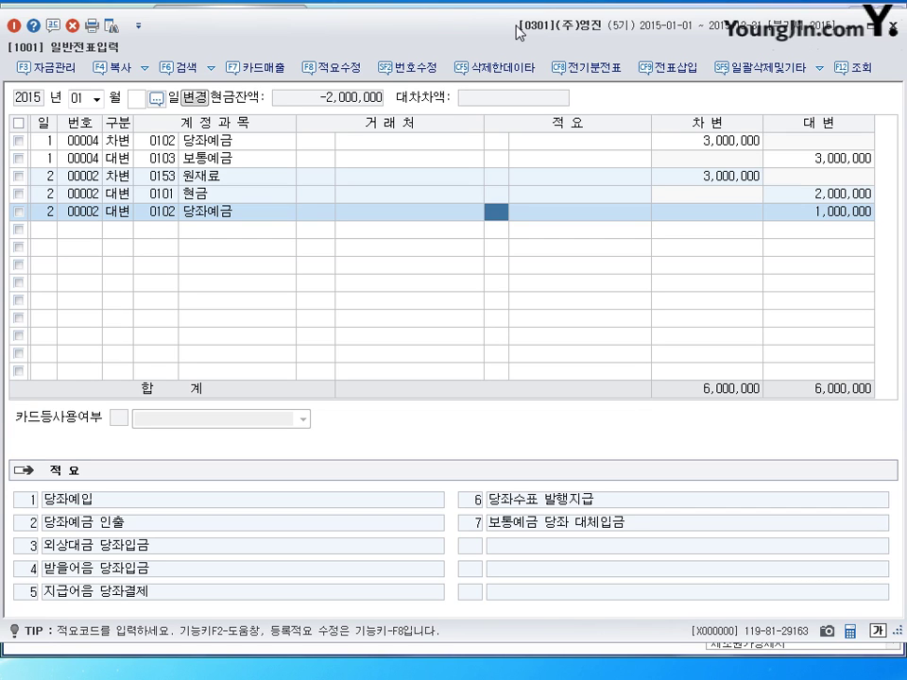
key(Return)
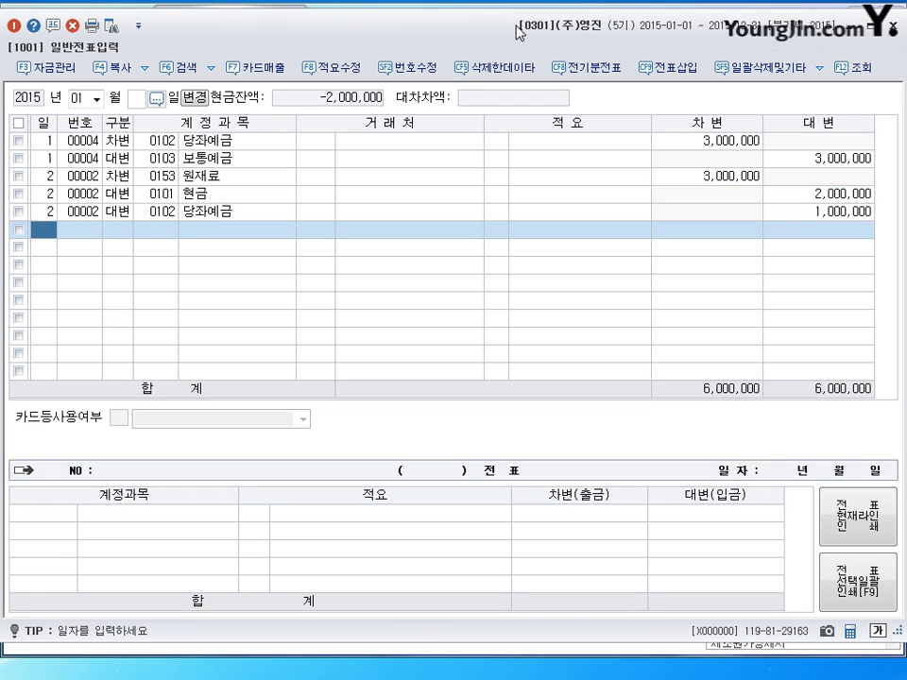
text(3)
key(Return)
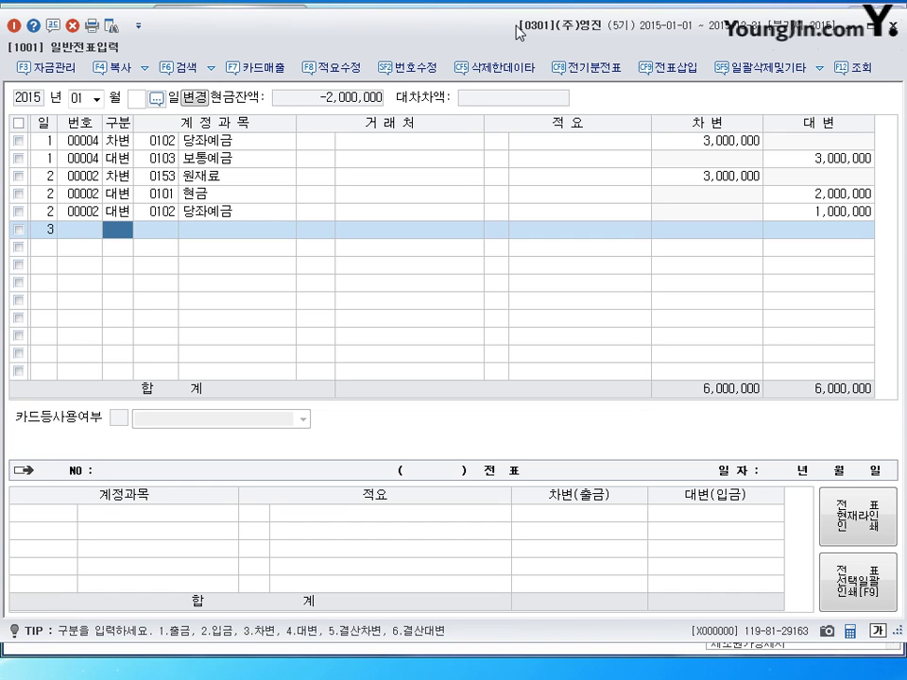
text(2)
key(Return)
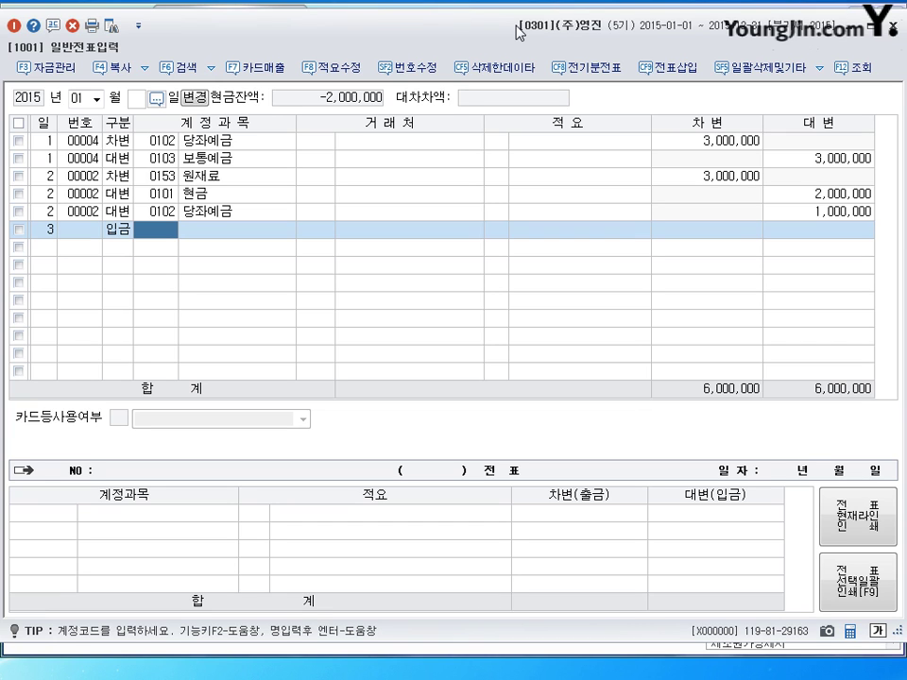
- Enter 제품 as the account of the day 3 입금 line
text(제)
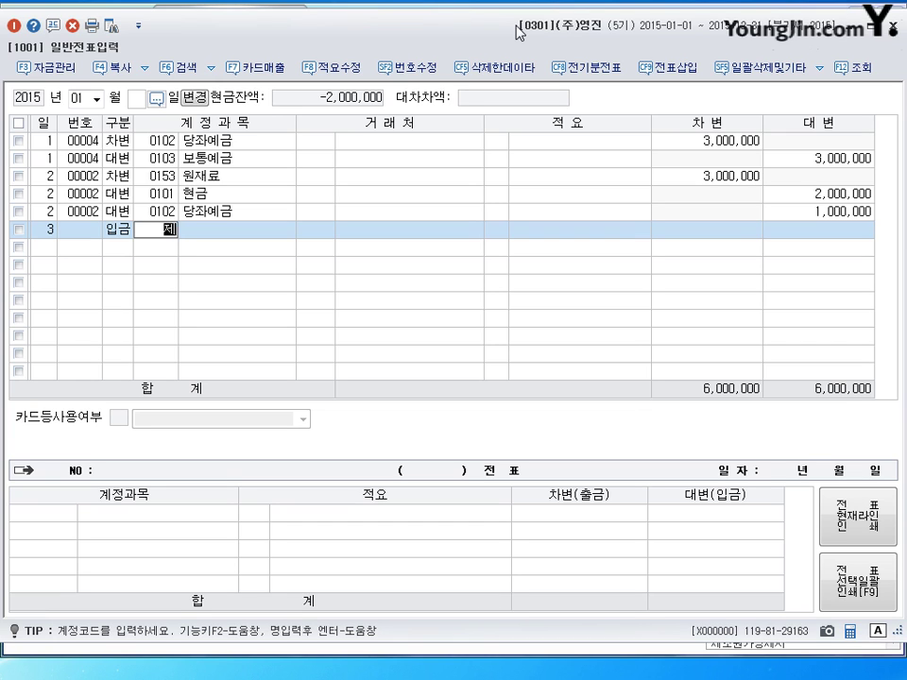
text(품)
key(Return)
key(Left)
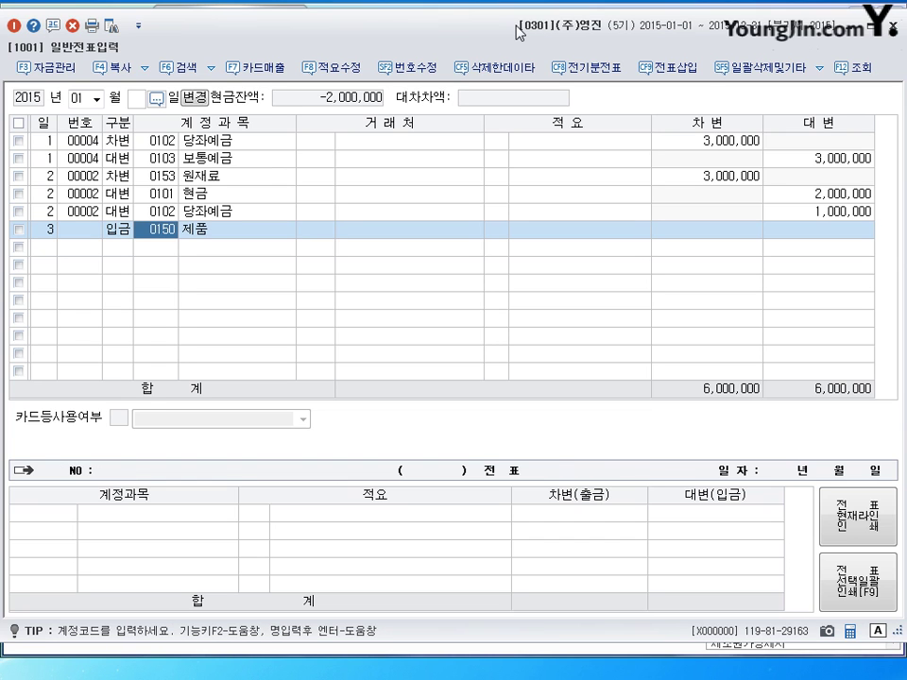
key(Right)
key(Left)
- Set the day 3 입금 line's account to 제품매출 (0404) and its 대변 amount to 1,000,000
text(제)
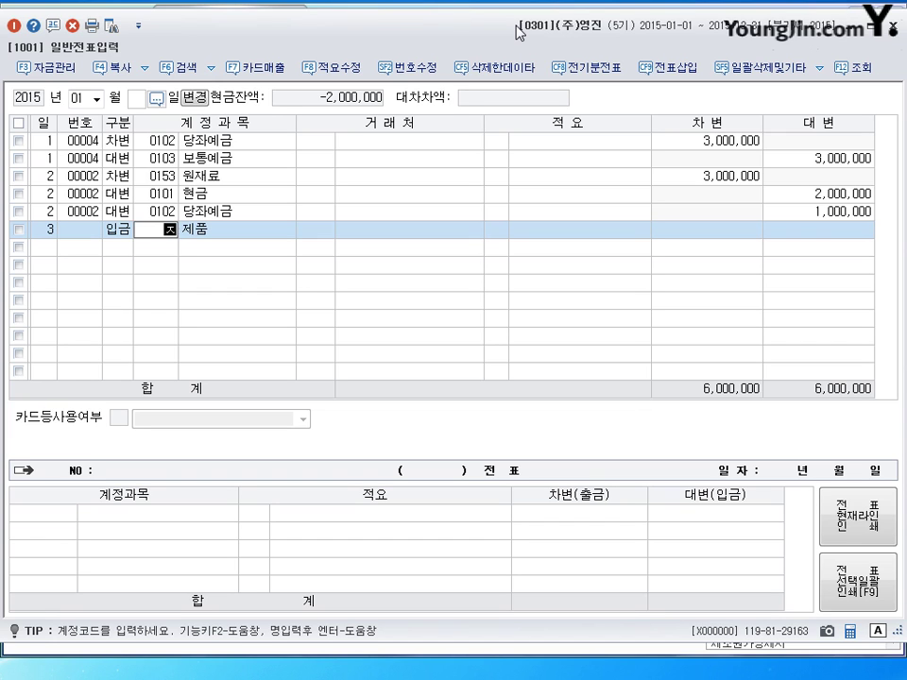
text(푸)
text(ㅁ)
text(매)
key(Return)
key(Return)
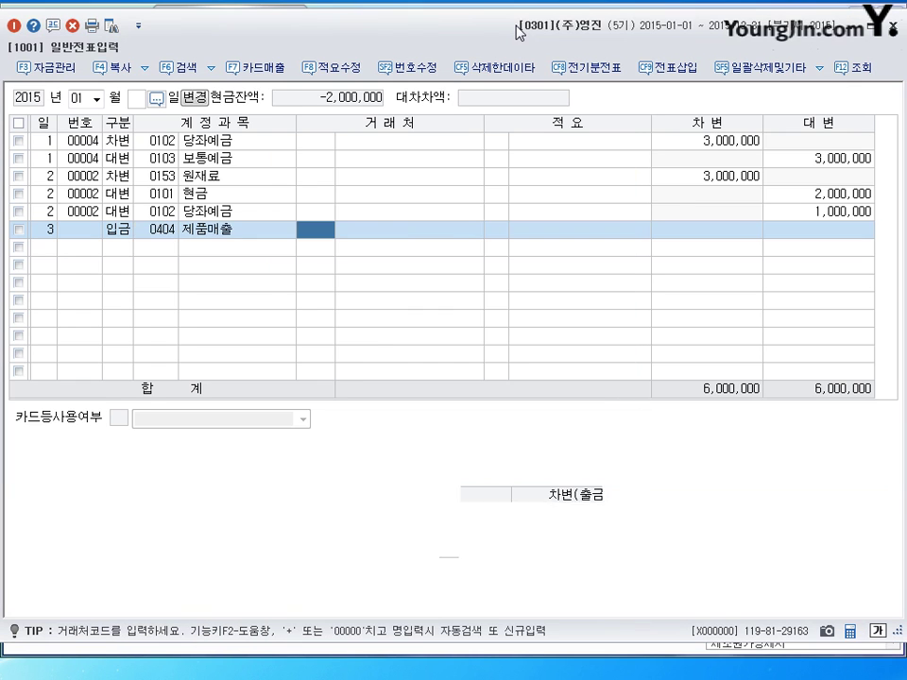
key(Return)
key(Return)
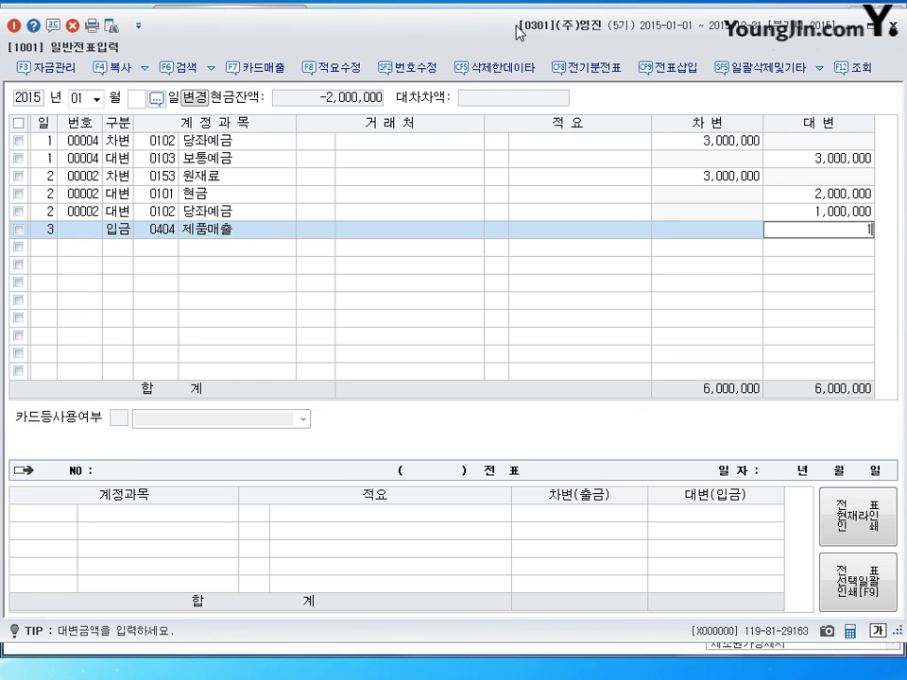
text(1000000)
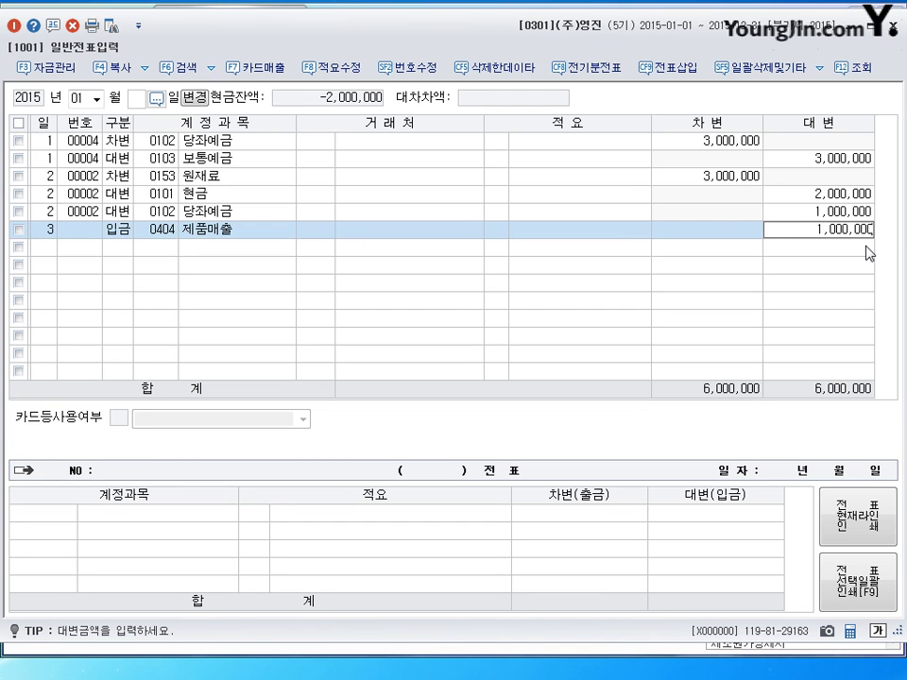
key(Return)
- Examine the day 3 입금 line's 현금 counterpart and voucher preview, finishing on the next empty row
key(Up)
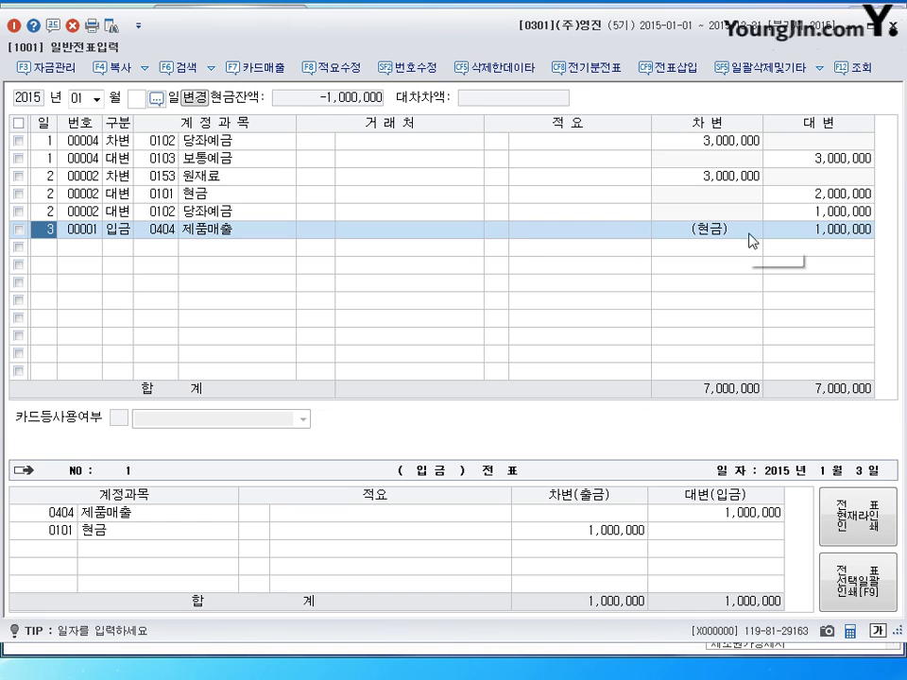
key(End)
key(Left)
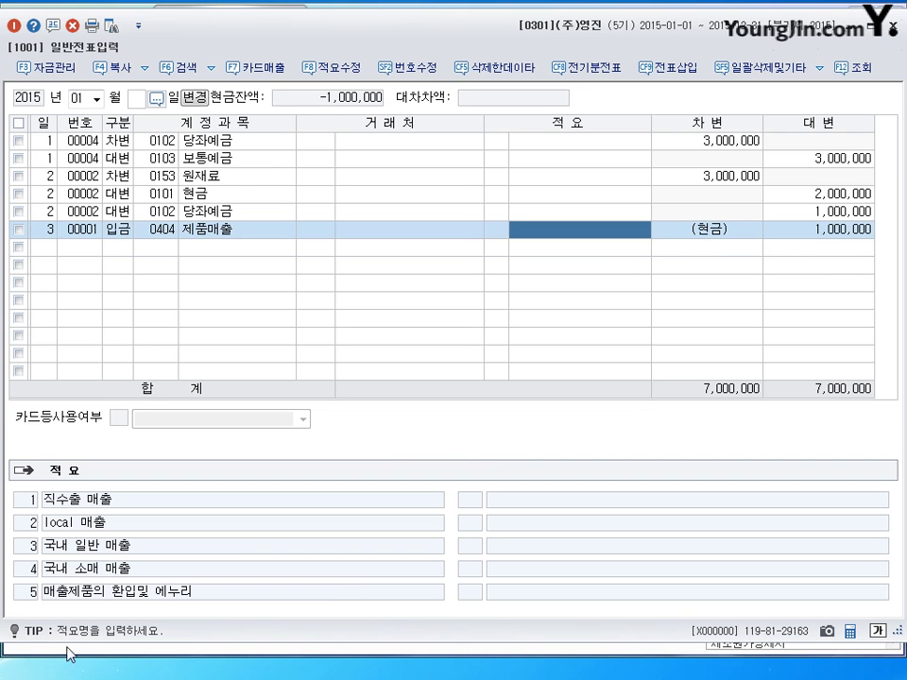
key(Home)
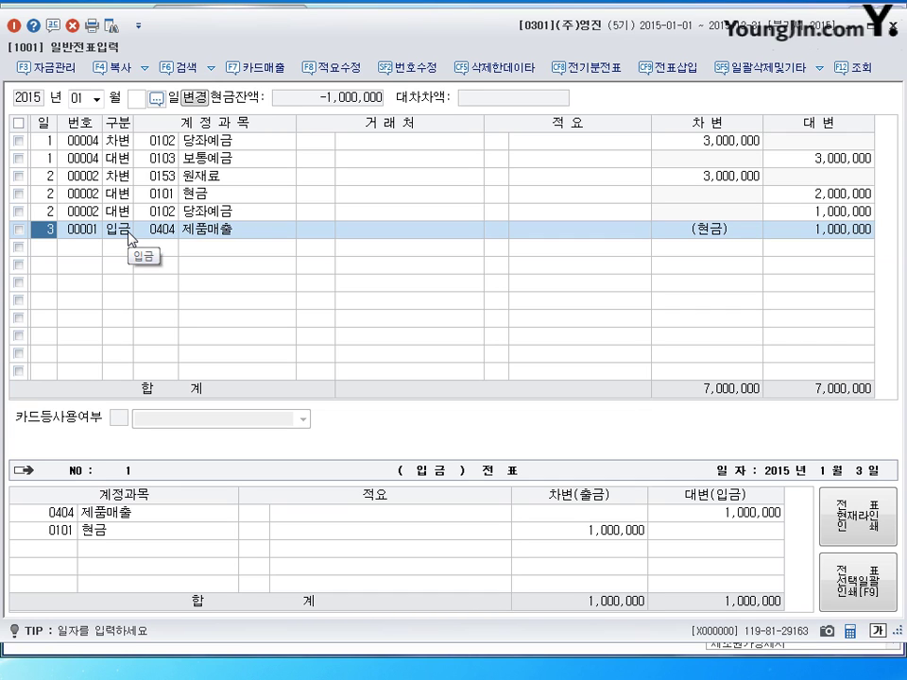
key(Return)
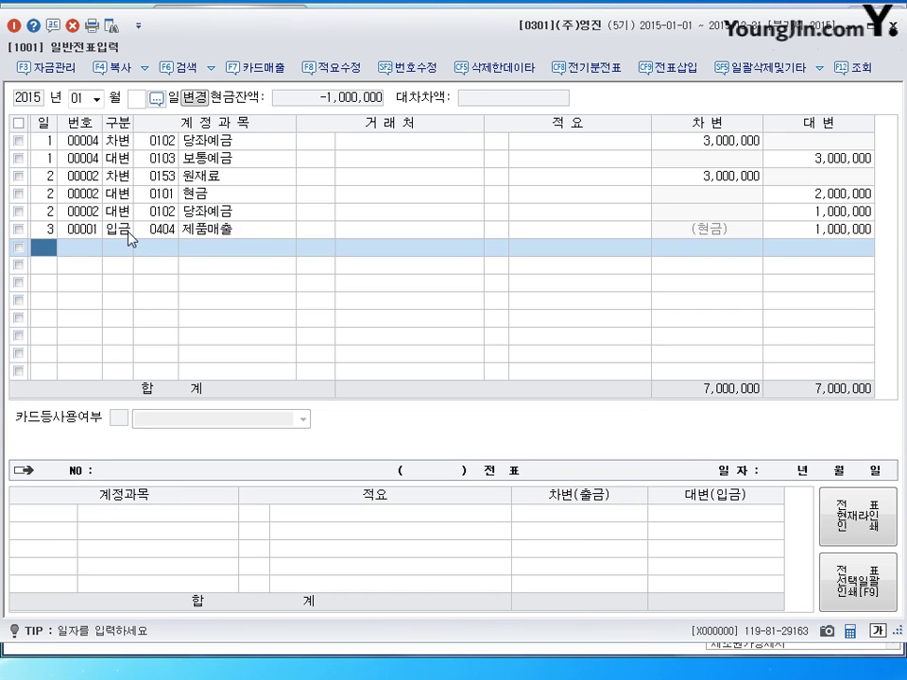
- Add a day 3 차변 line for 현금 (0101) with an amount of 1,000,000
text(3)
key(Return)
text(3)
key(Return)
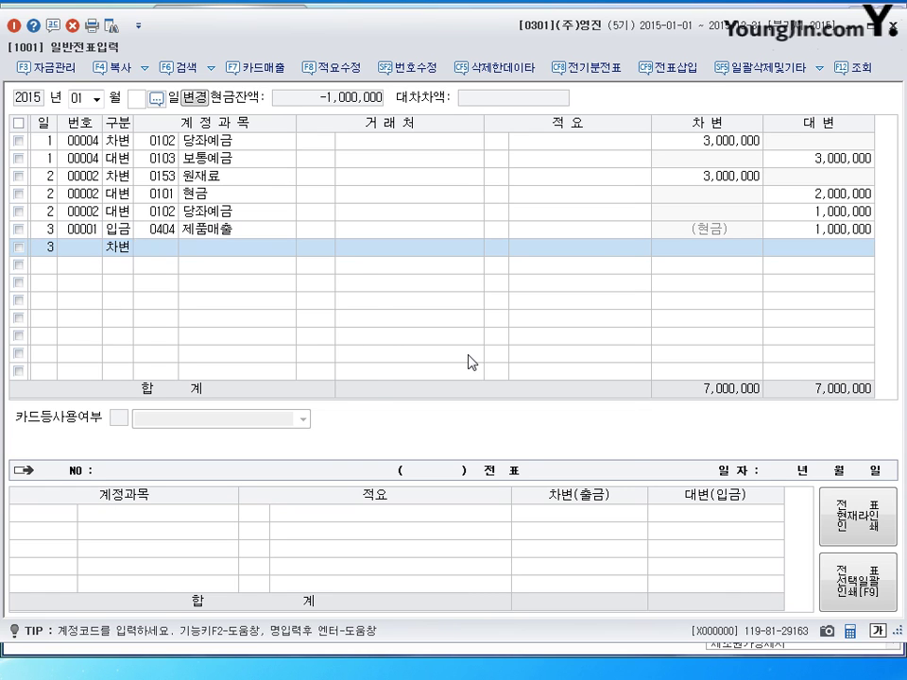
text(.10)
key(Escape)
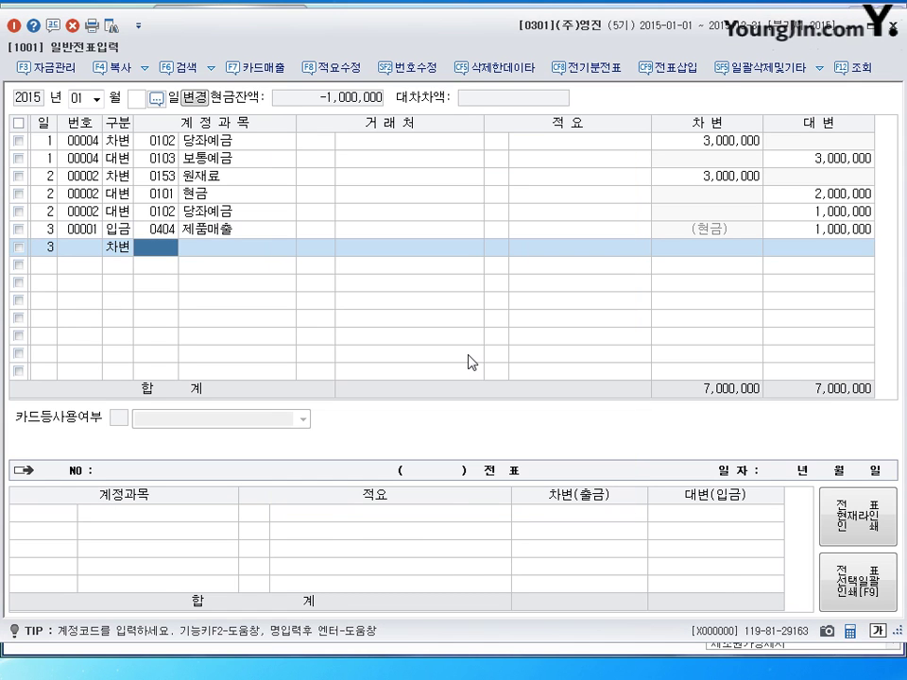
key(Return)
key(Return)
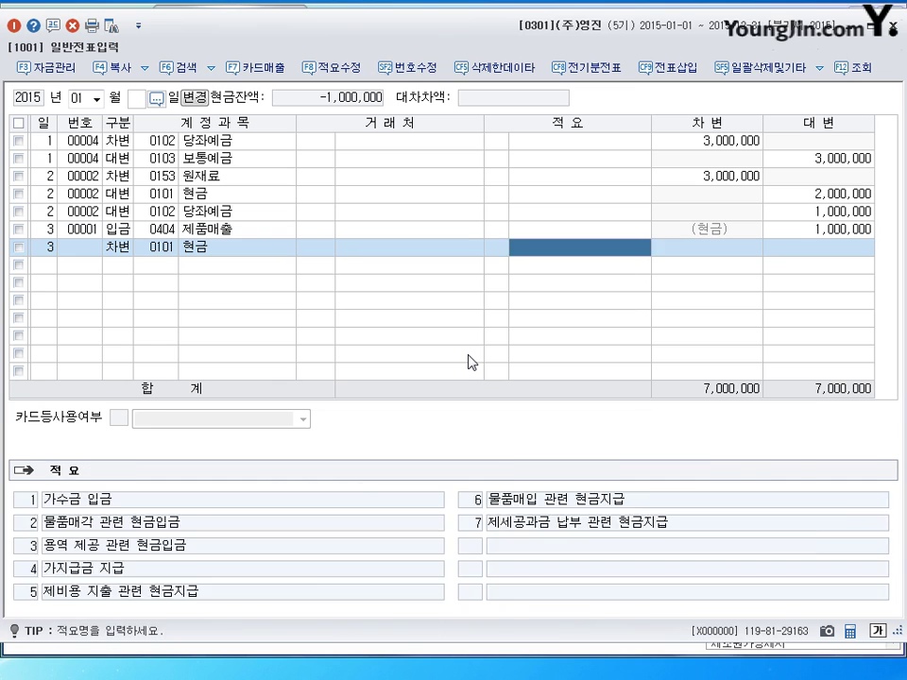
key(Return)
text(1000000)
key(Return)
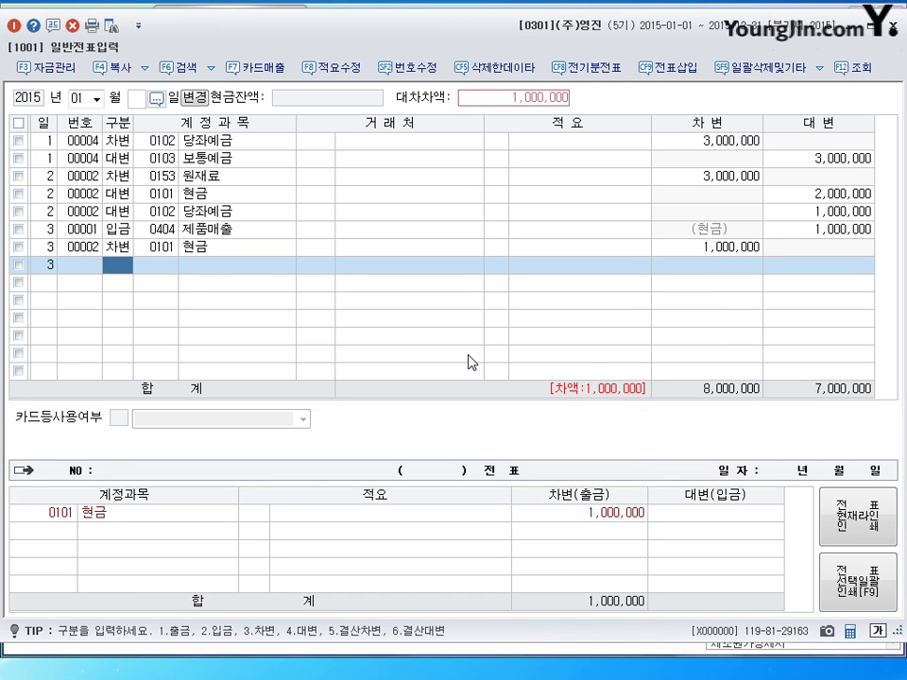
- Add the matching day 3 대변 line for 제품매출 (0404) with an amount of 1,000,000
text(4)
key(Return)
text(404)
key(Return)
key(Return)
key(Return)
key(Return)
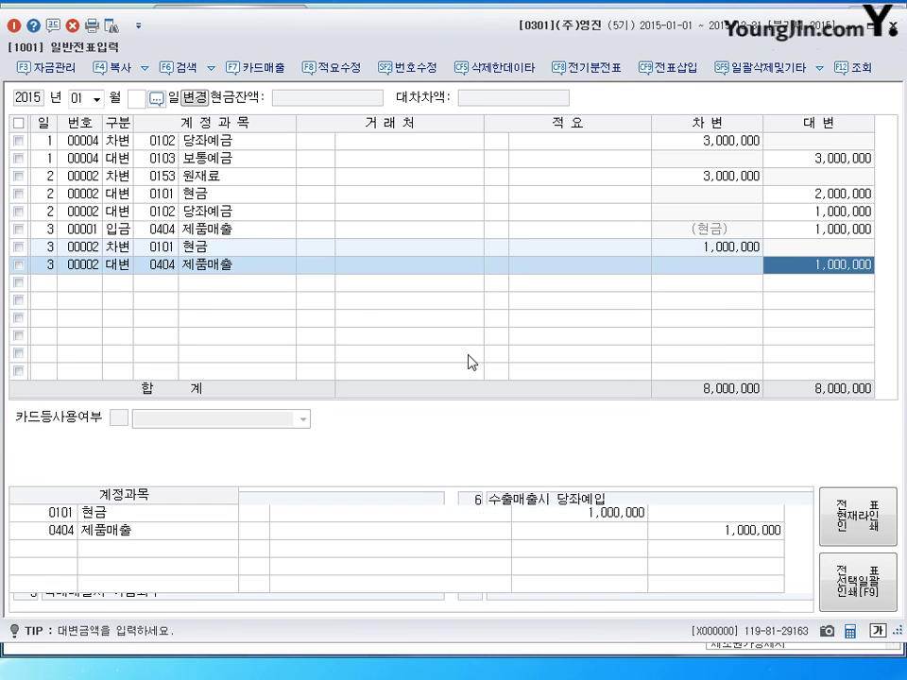
key(Return)
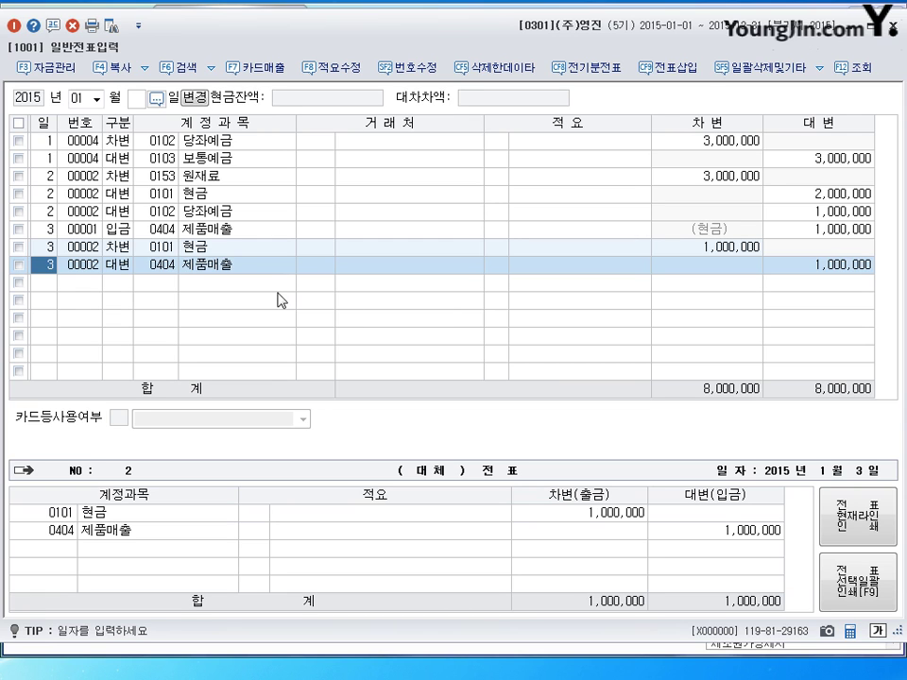
- Compare the day 3 입금 line with the day 3 차변/대변 pair, and delete the pair's 현금 and 제품매출 lines
click(216, 229)
key(Down)
key(Down)
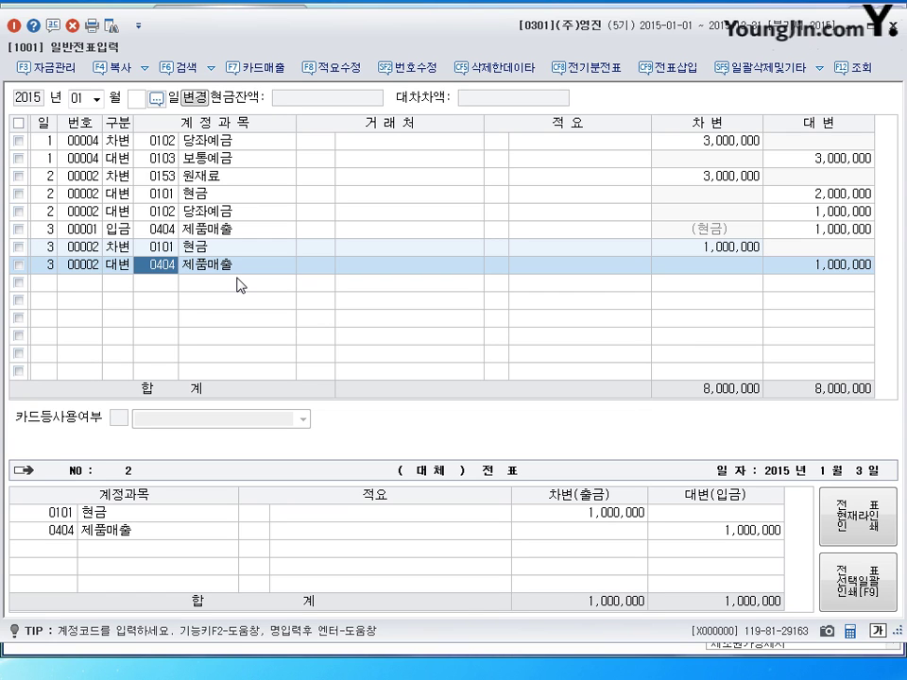
click(162, 285)
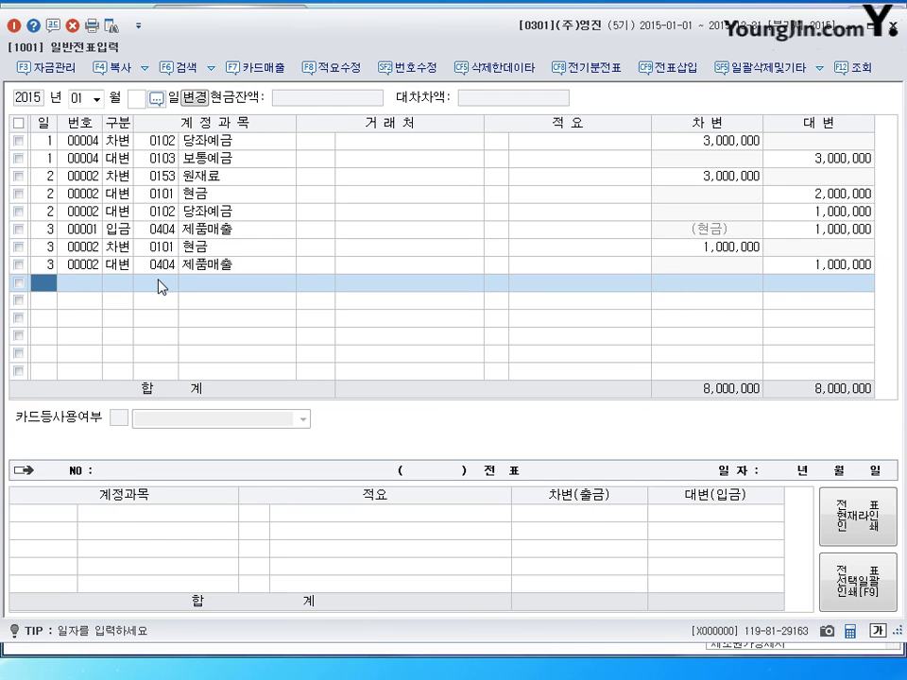
click(208, 230)
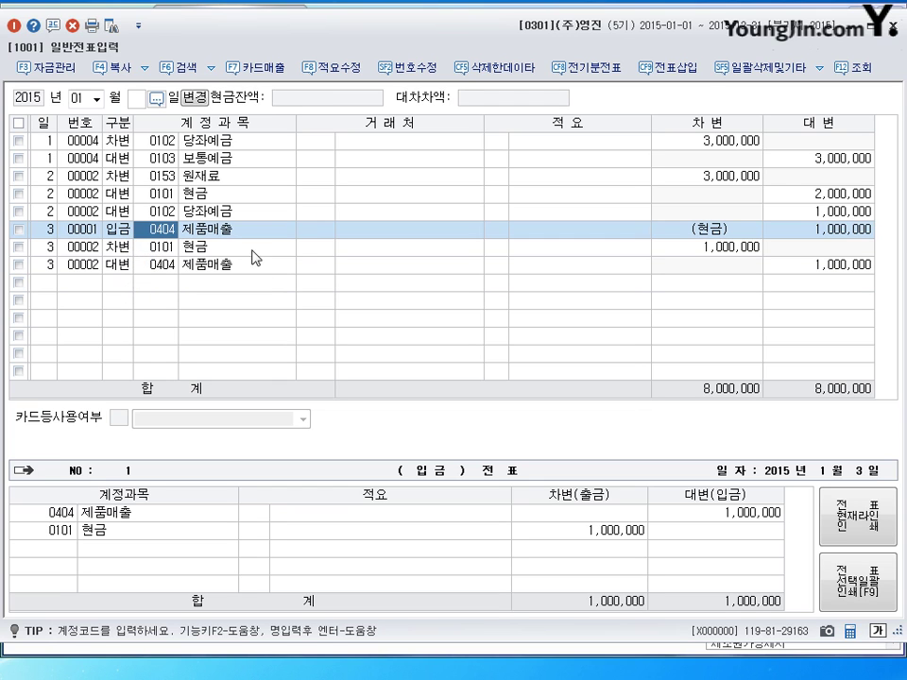
click(19, 246)
click(19, 265)
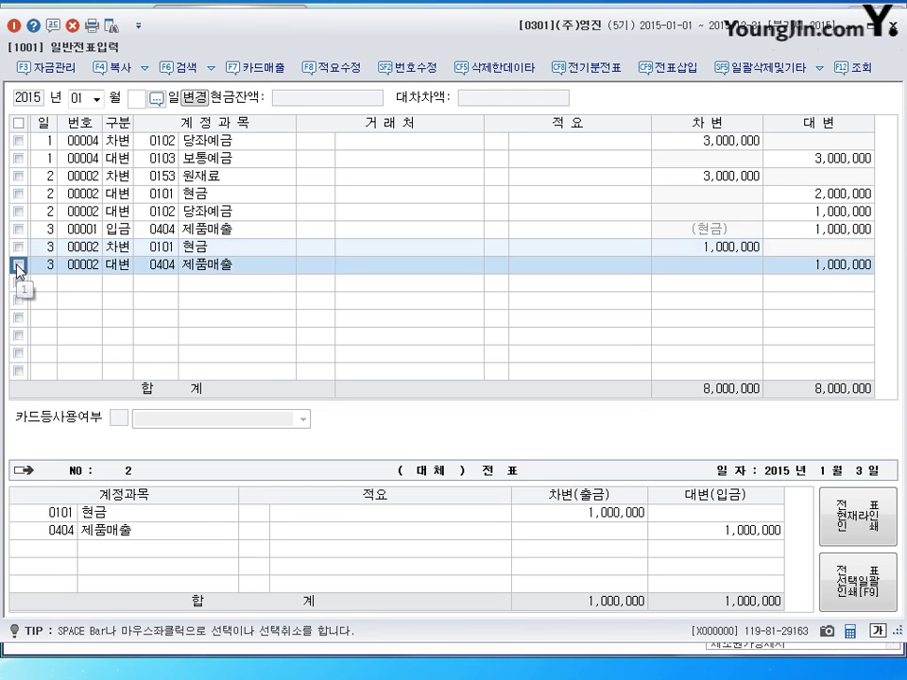
click(20, 248)
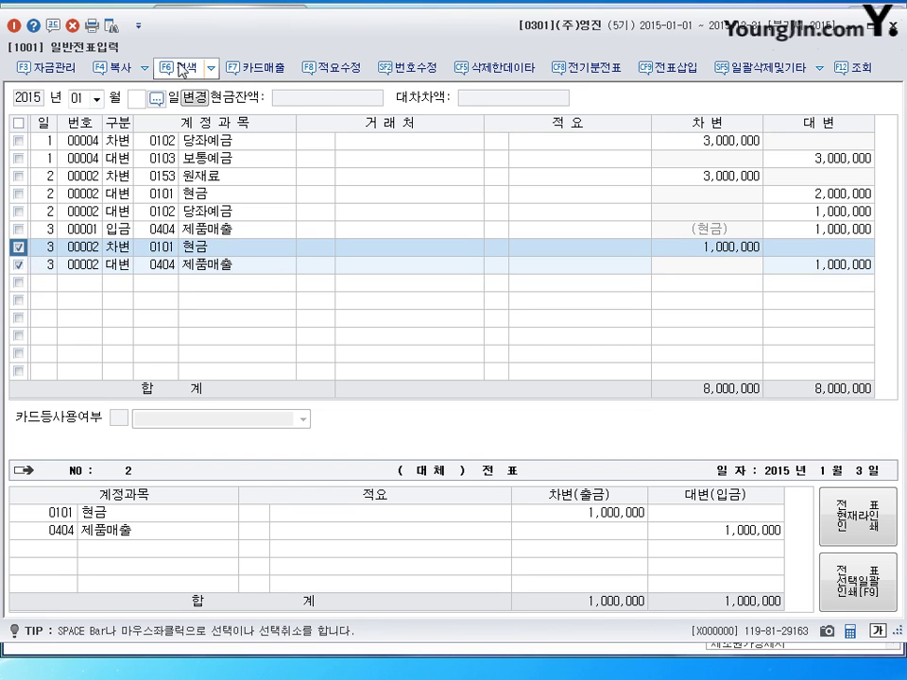
click(74, 27)
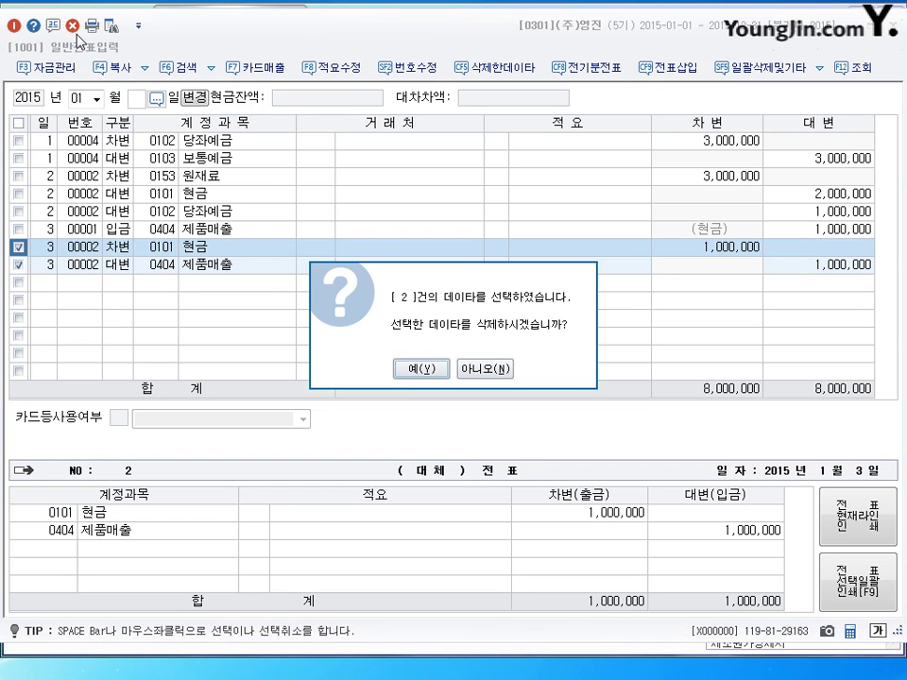
click(406, 370)
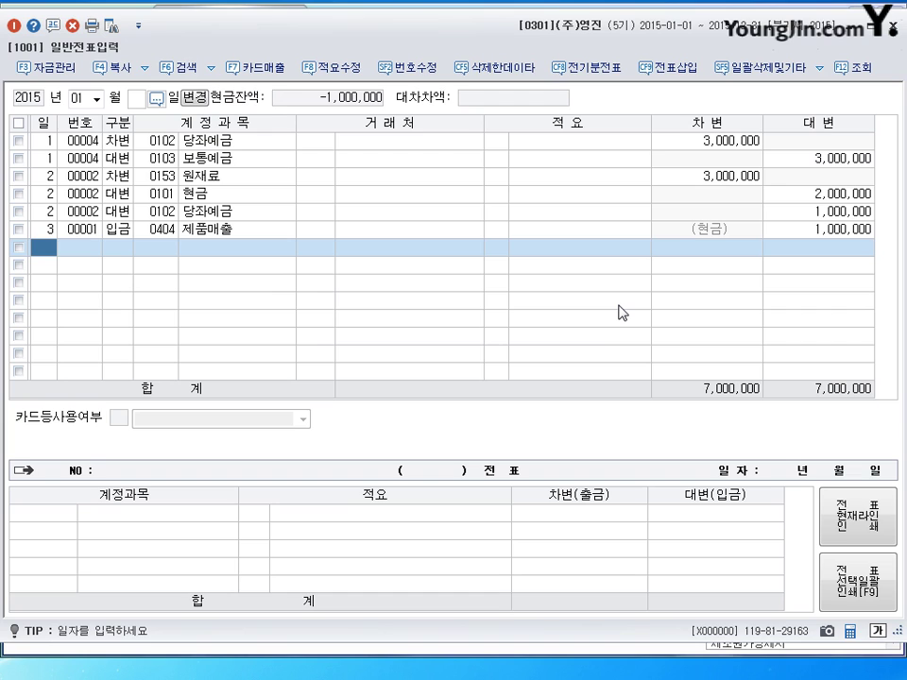
- Add a day 4 차변 line for 정기예금 (0105) with an amount of 5,000,000
text(4)
key(Return)
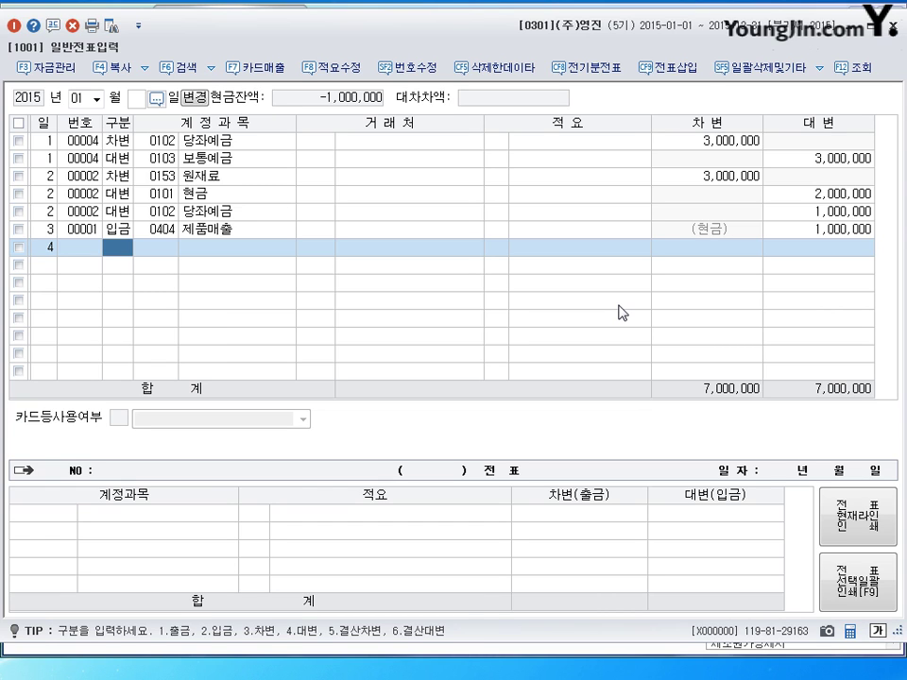
text(3)
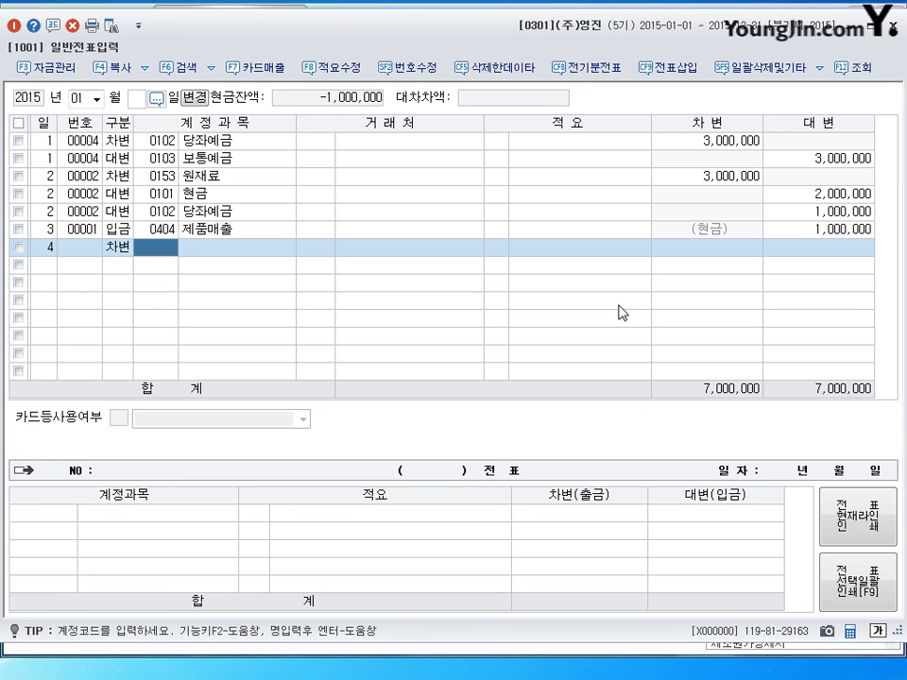
text(정ㄱ)
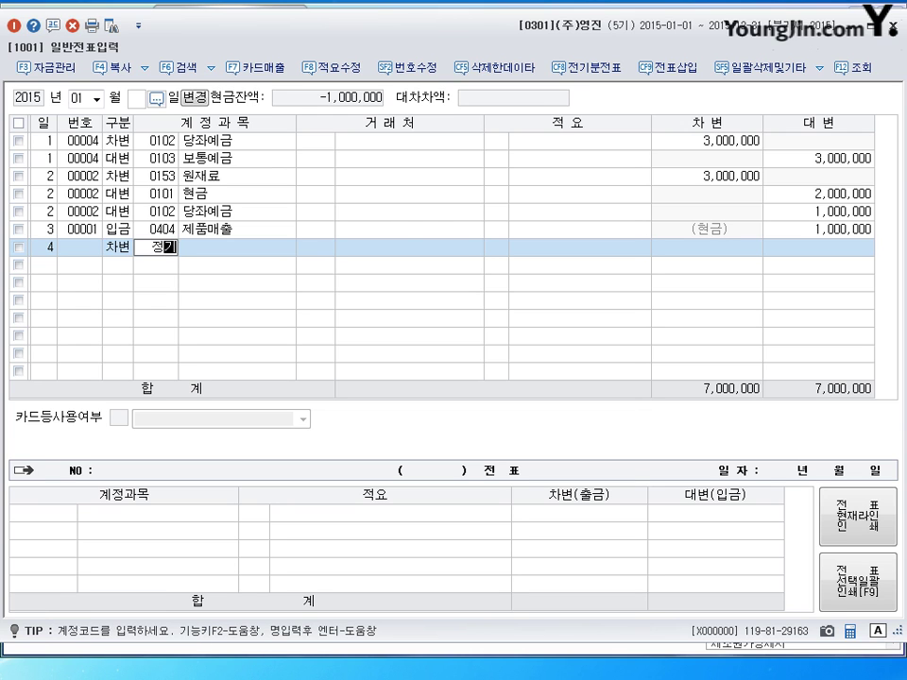
text(ㅣ)
key(Return)
key(Return)
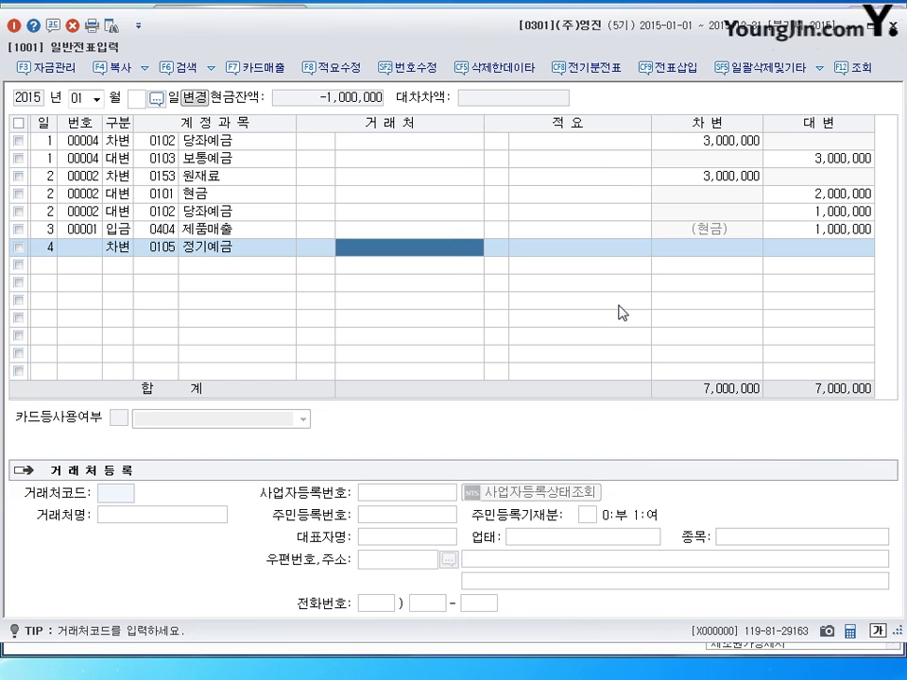
key(Return)
key(Return)
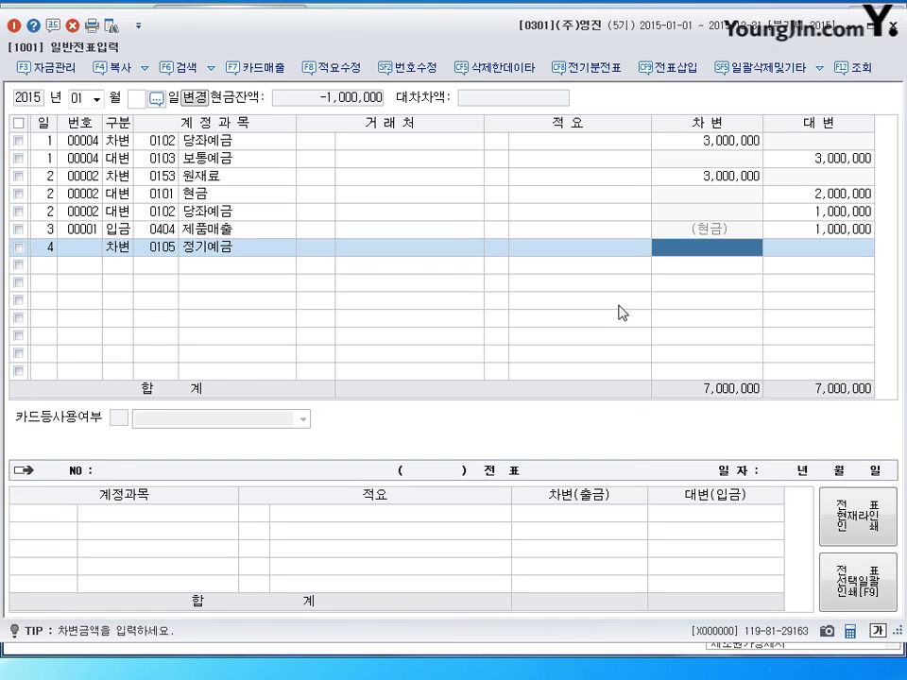
text(5000000)
key(Return)
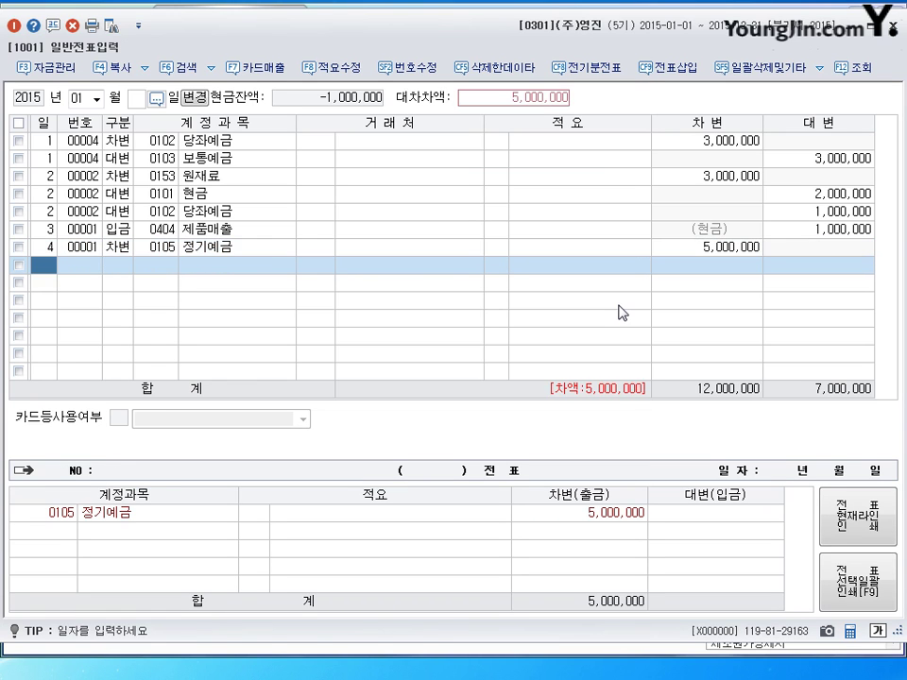
- Start a second day 4 차변 line and search the account codes for 수수료
text(4)
key(Return)
text(3)
key(Return)
text(수수)
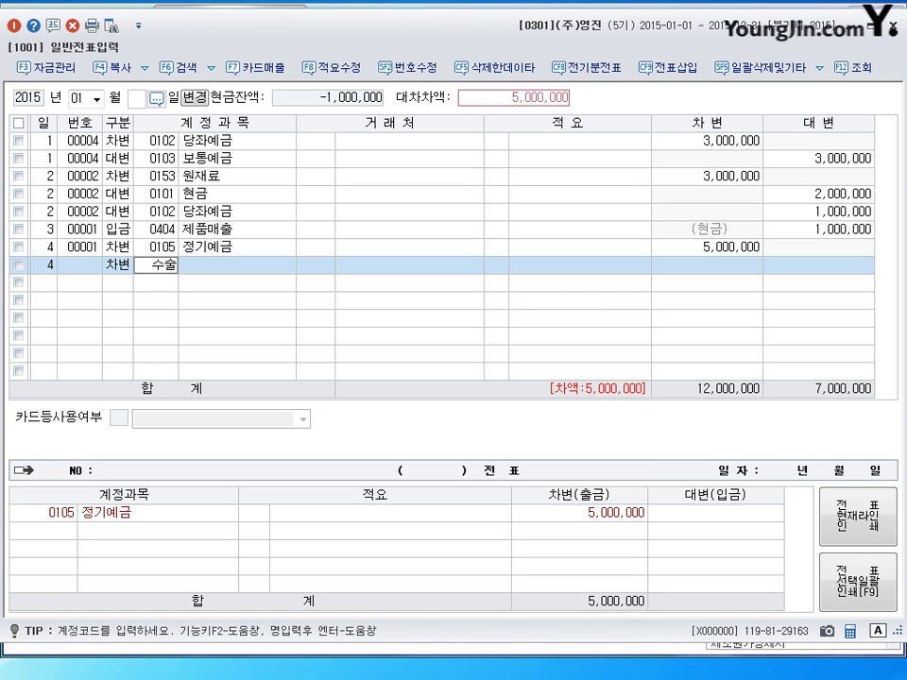
text(료)
key(Return)
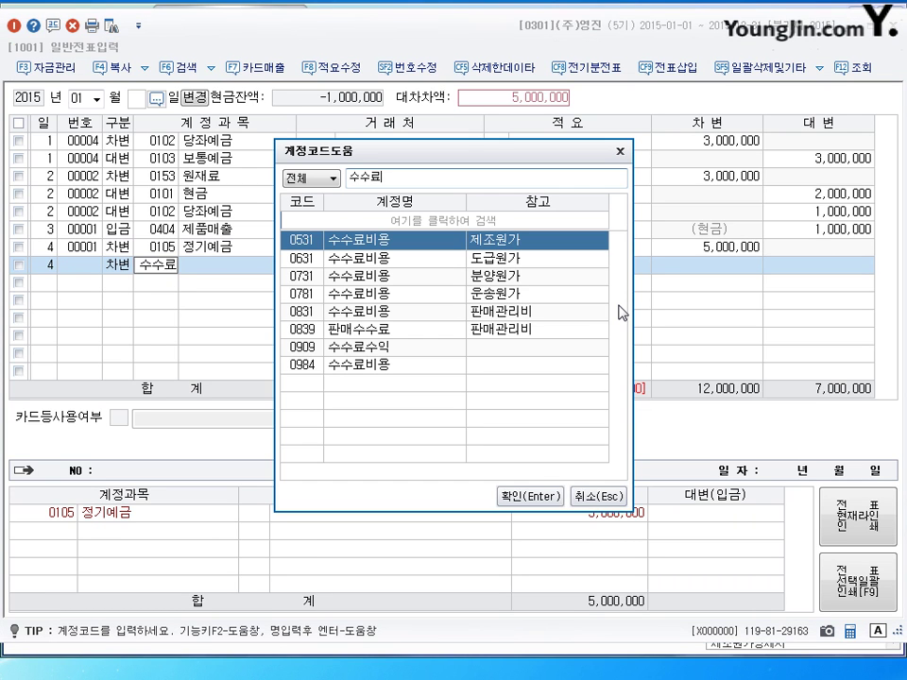
- Compare the 제조원가 and 판매관리비 versions of 수수료비용, and assign 0831 수수료비용 (판매관리비) to the line
click(374, 311)
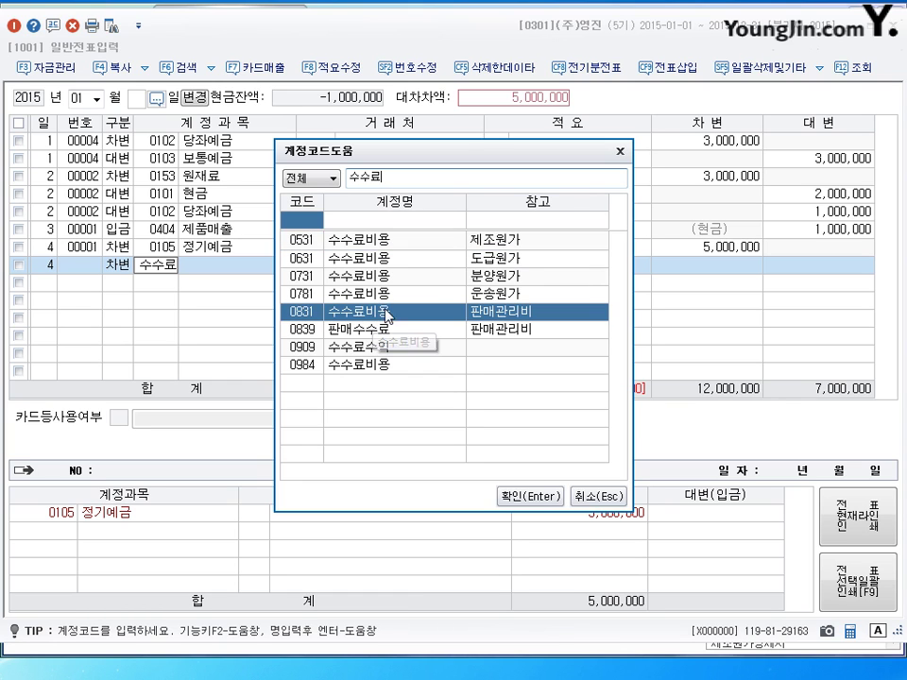
click(480, 239)
click(501, 316)
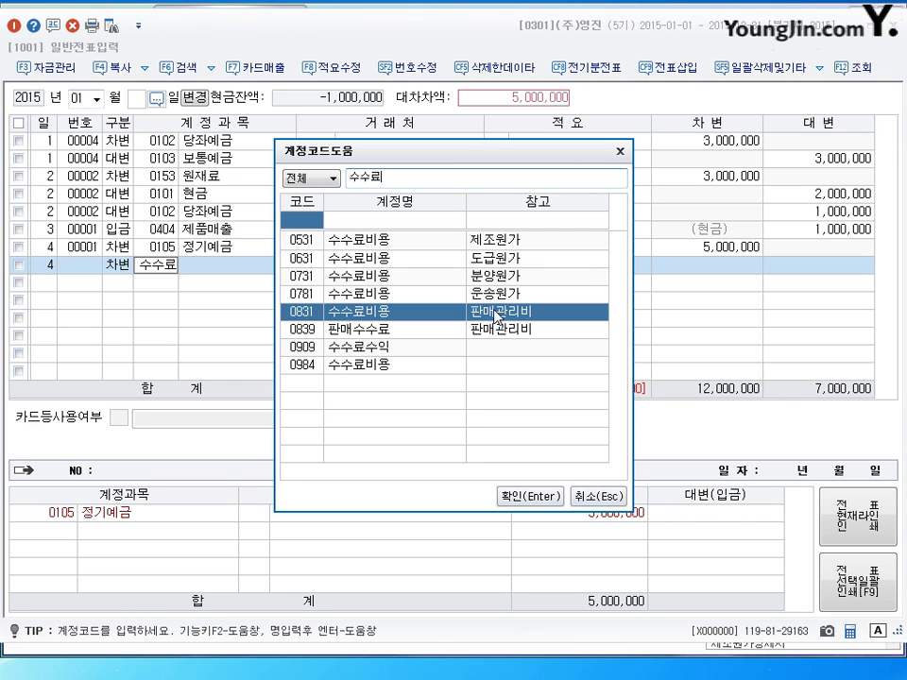
click(503, 241)
click(503, 314)
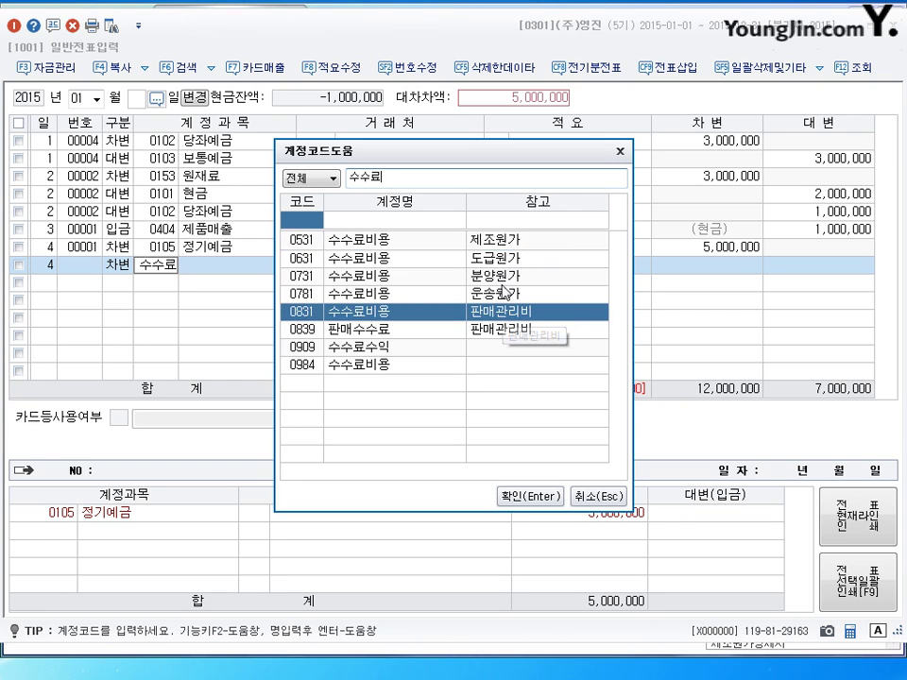
click(510, 243)
click(497, 314)
click(509, 243)
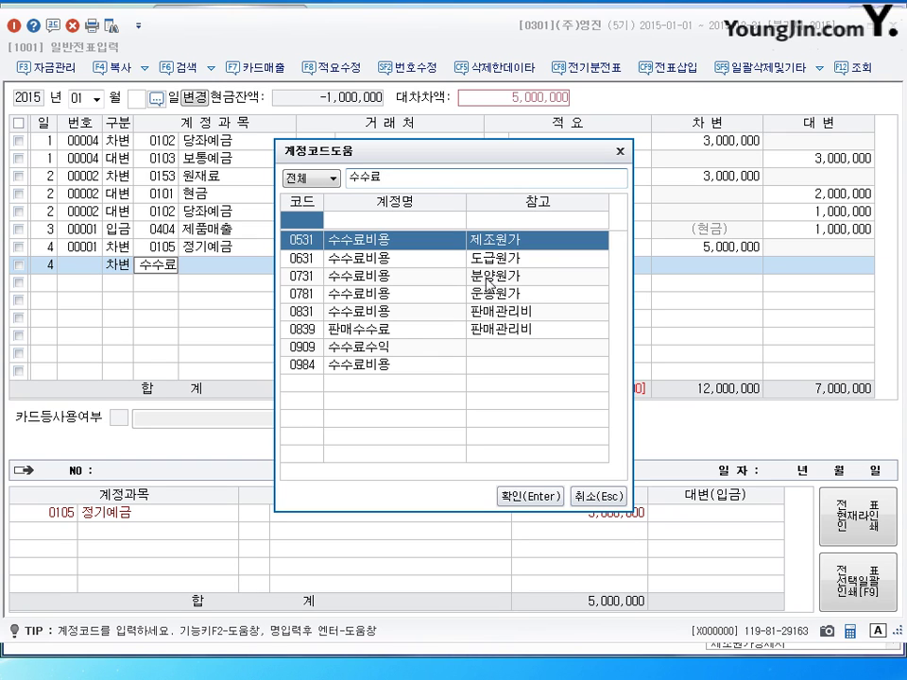
click(501, 317)
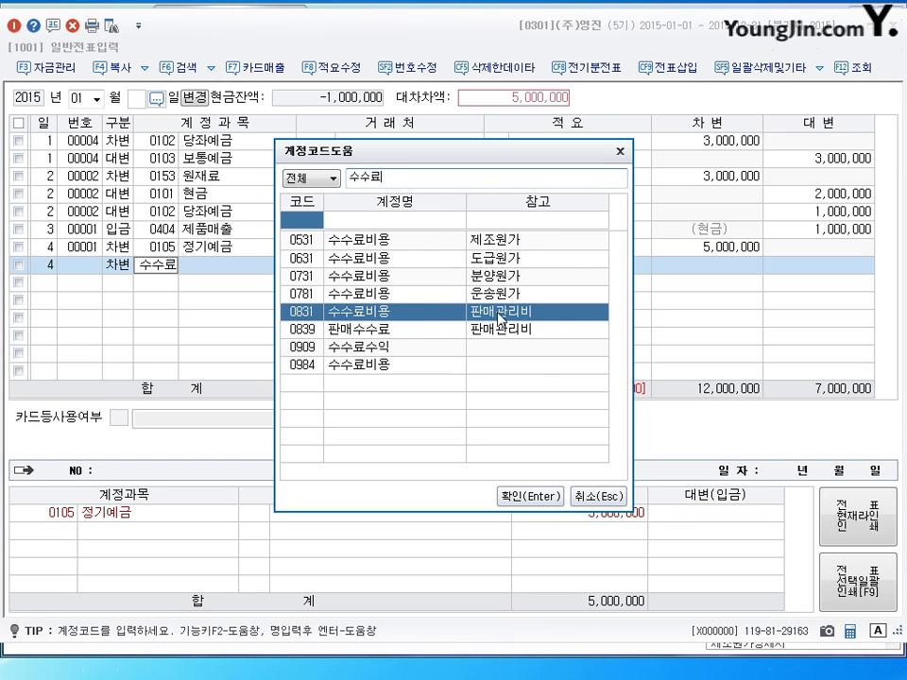
click(529, 495)
- Set the 차변 amount of the day 4 수수료비용 line to 700
key(Return)
key(Return)
key(Return)
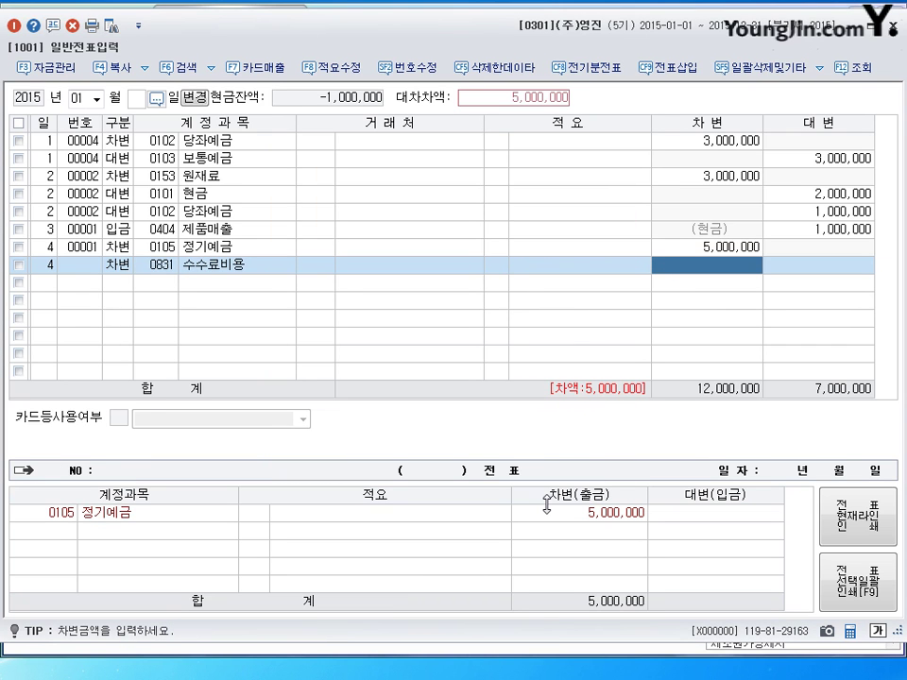
text(7000000)
key(Return)
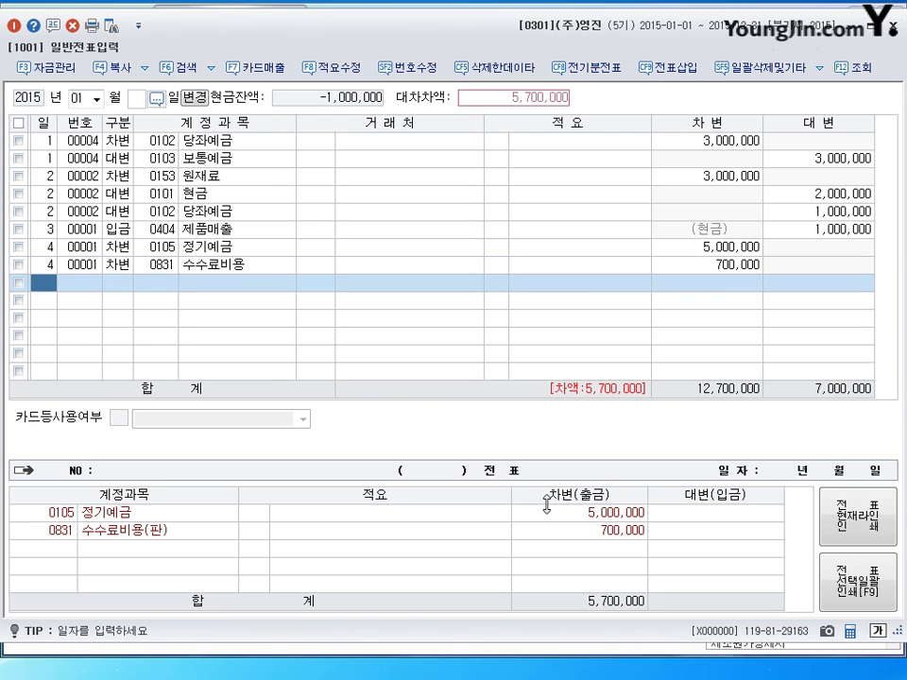
click(709, 249)
click(711, 264)
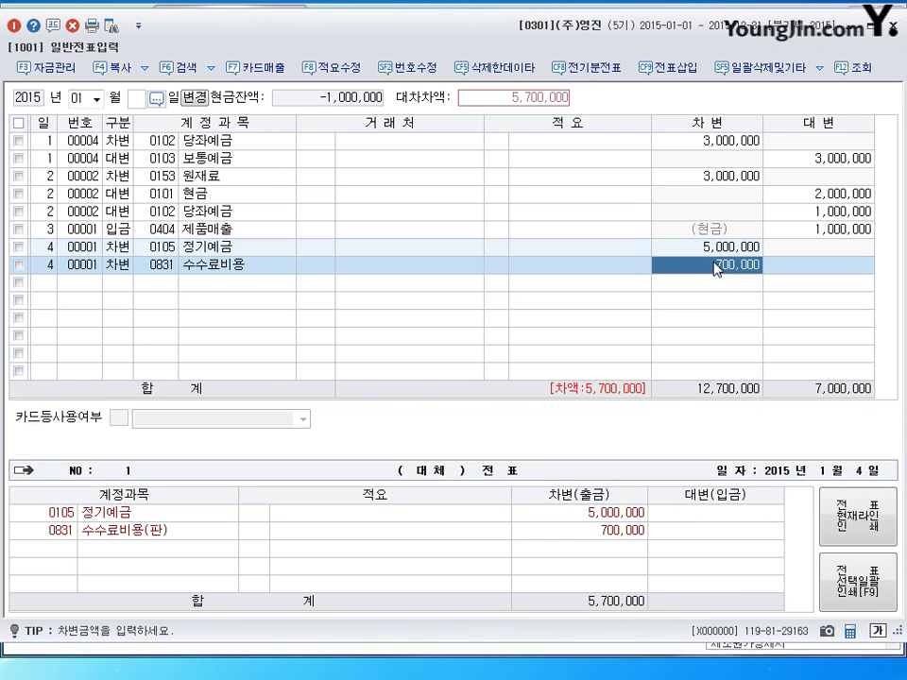
key(BackSpace)
text(700)
key(Return)
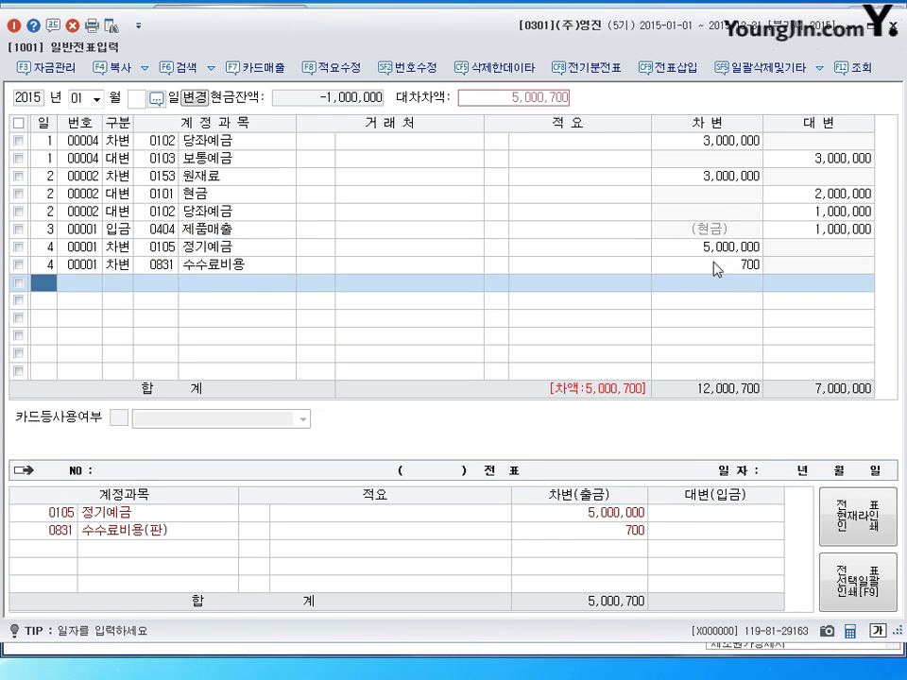
- Add the day 4 대변 line for 보통예금 (0103) with an amount of 5,000,700 and check its entries
text(4)
key(Return)
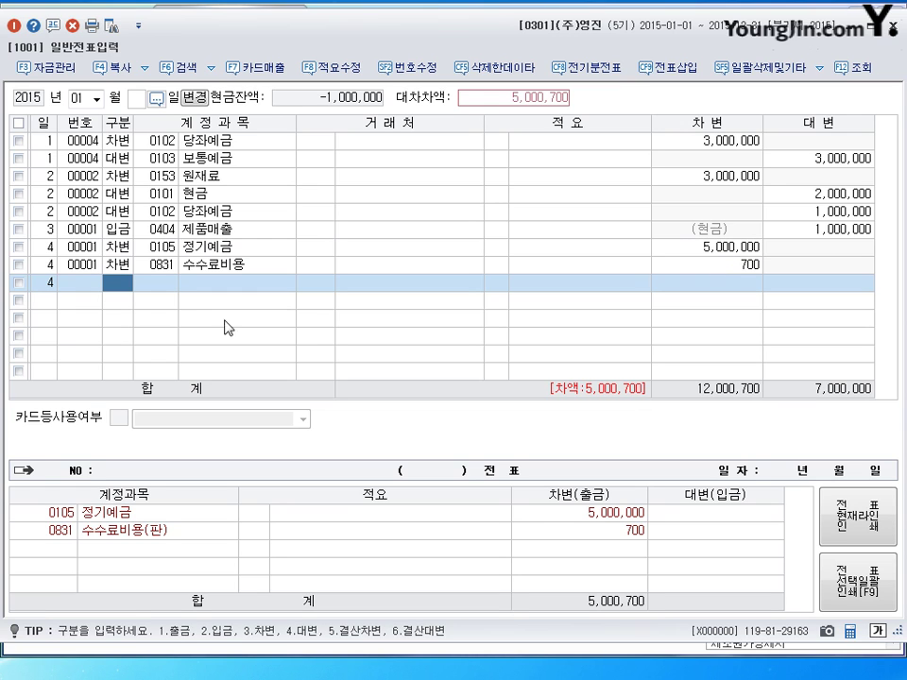
text(4)
key(Return)
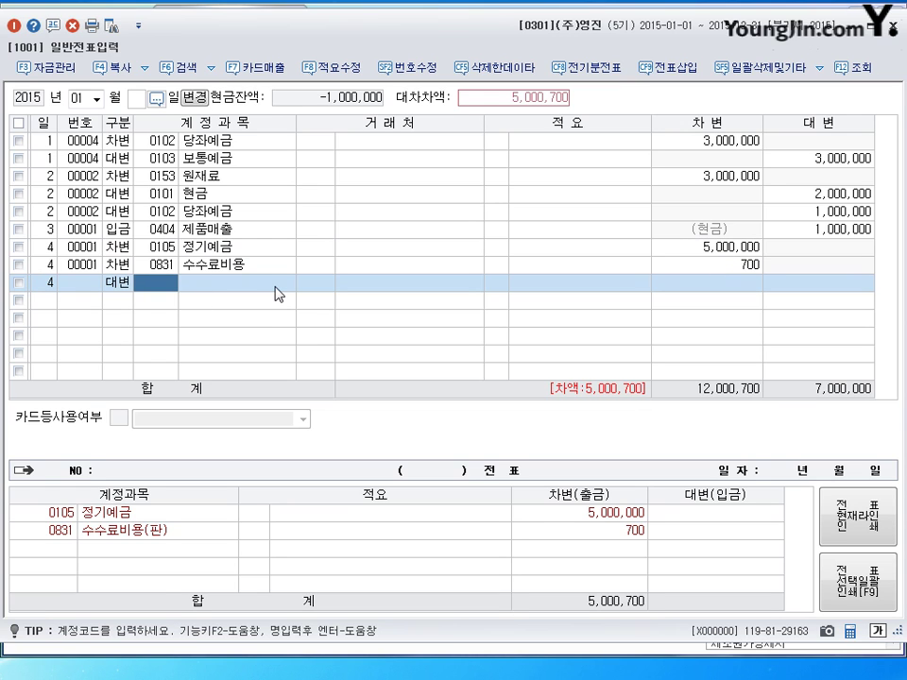
text(103)
key(Return)
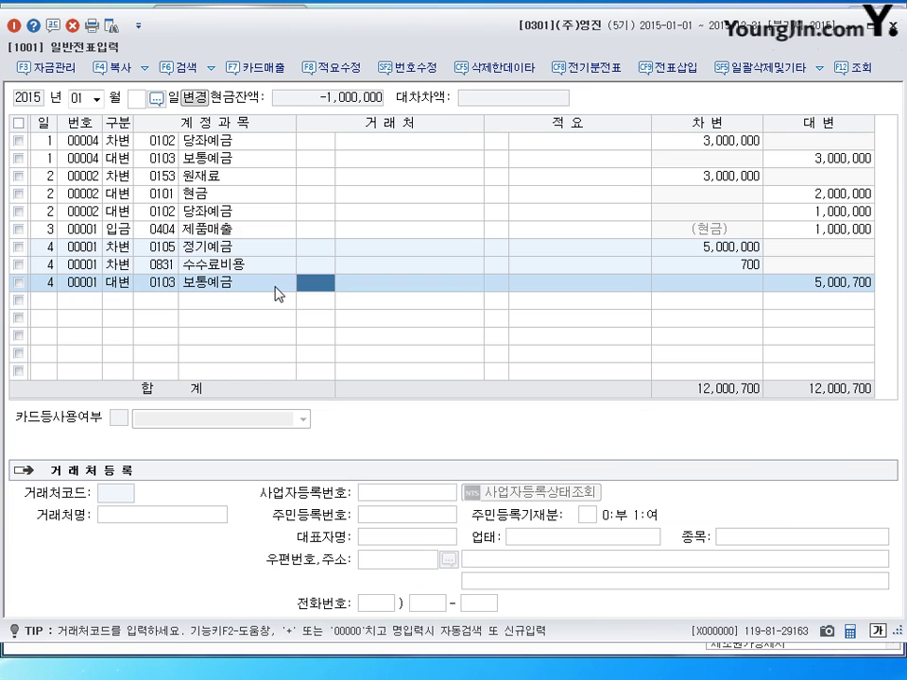
click(157, 157)
click(162, 284)
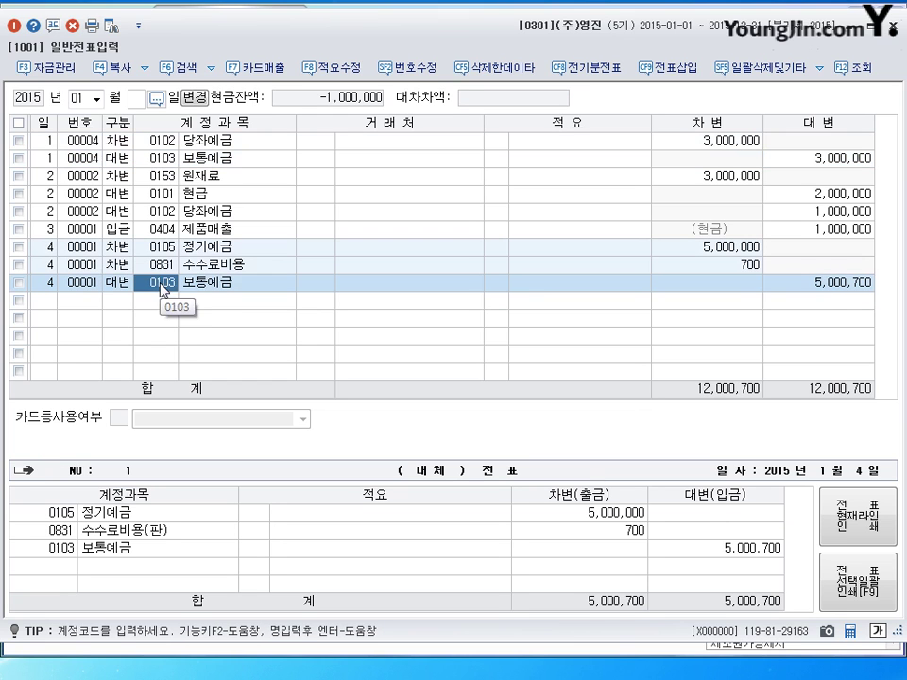
click(823, 283)
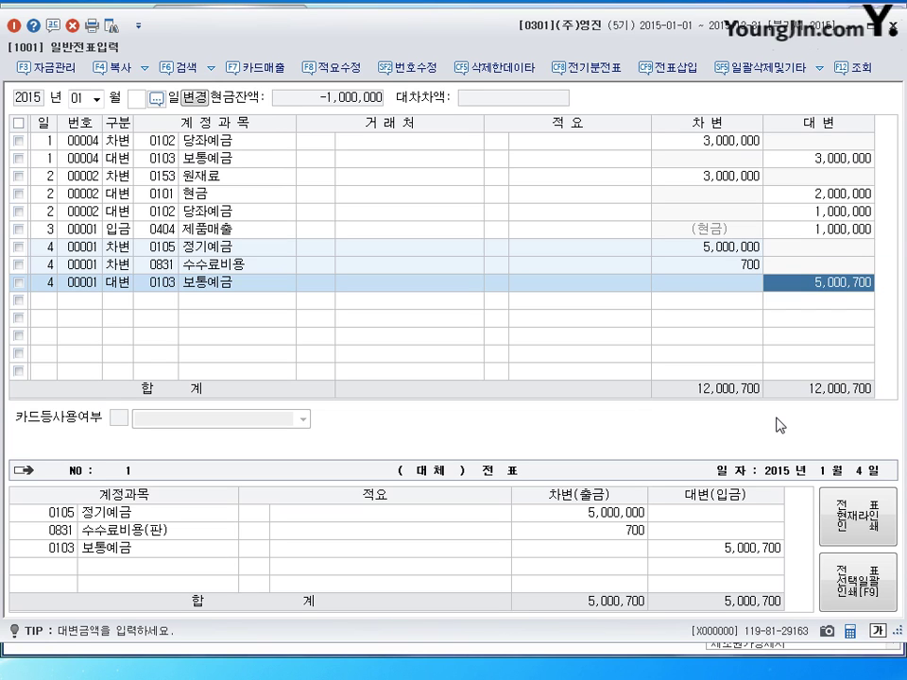
- Add a day 5 차변 line for 보통예금 (0103) with an amount of 10,300,000
key(Return)
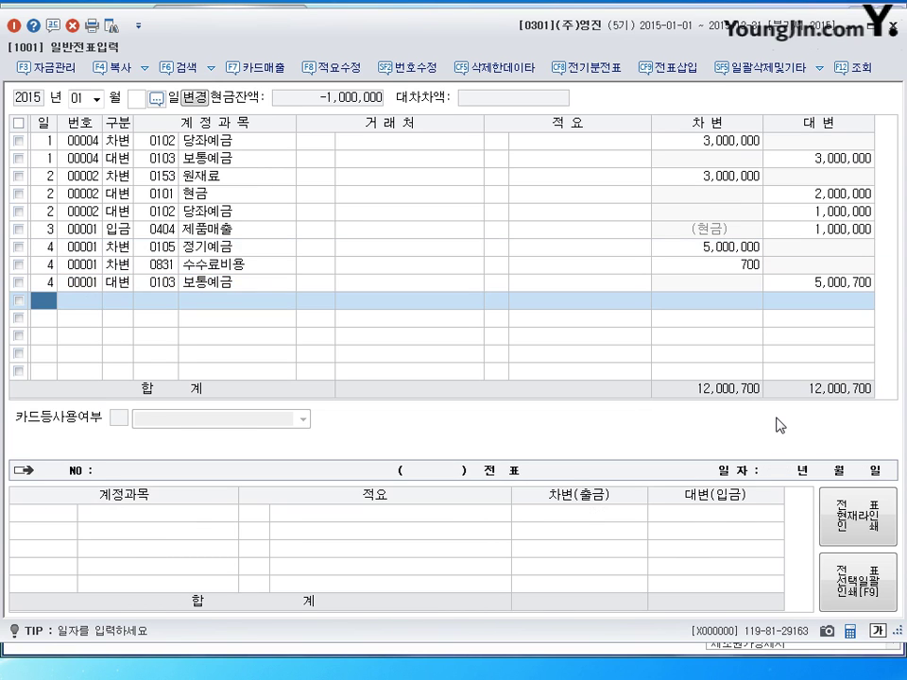
text(5)
key(Return)
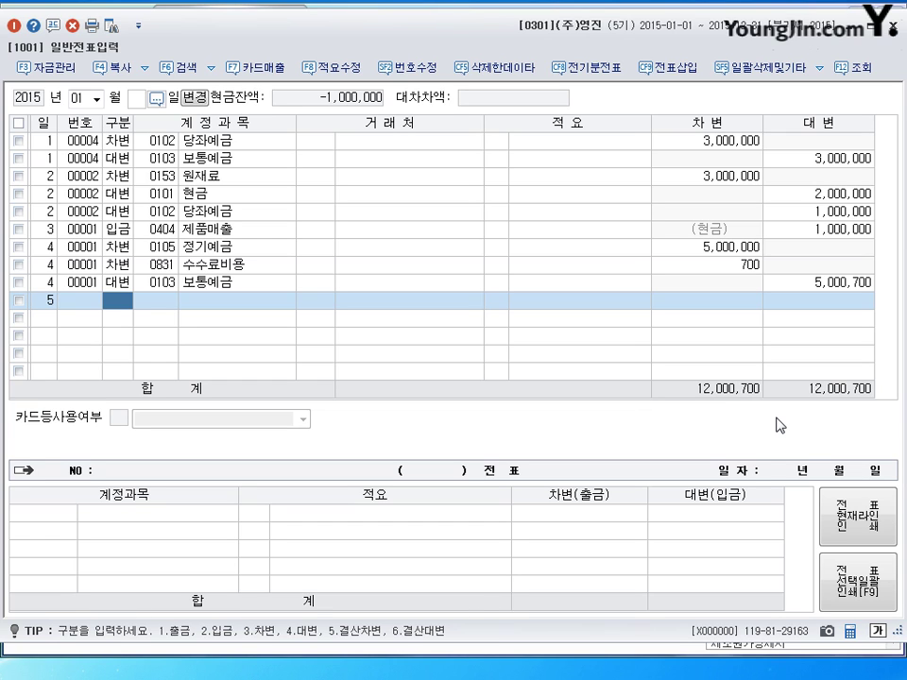
text(3)
key(Return)
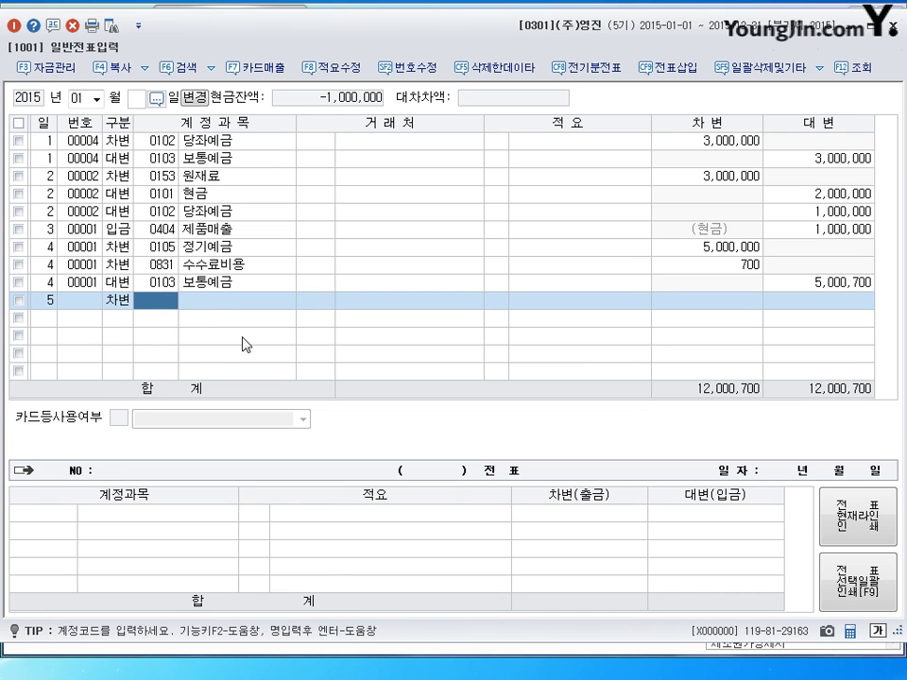
text(103)
key(Return)
key(Return)
key(Return)
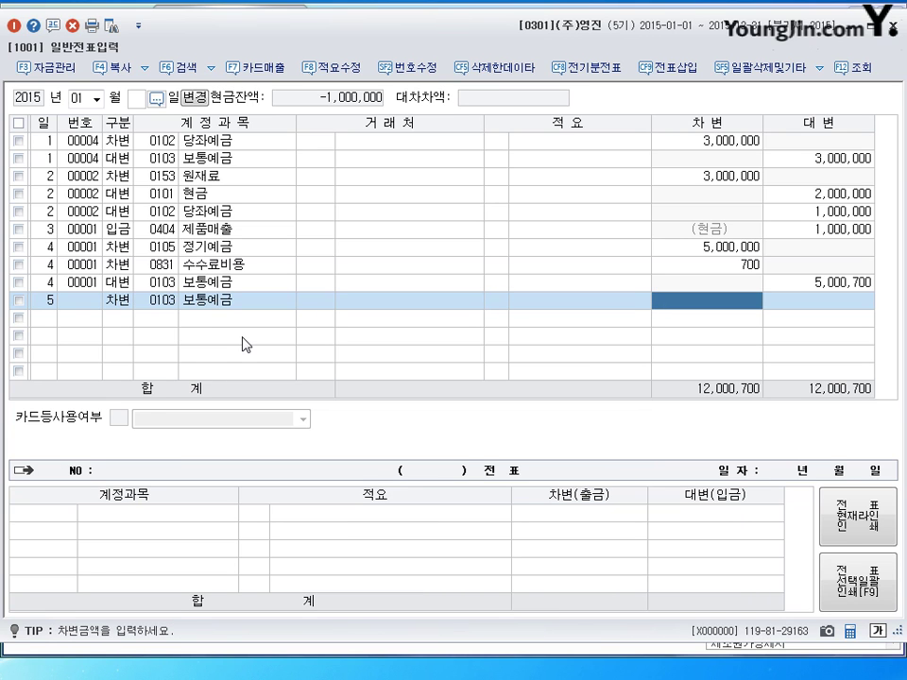
text(10300000)
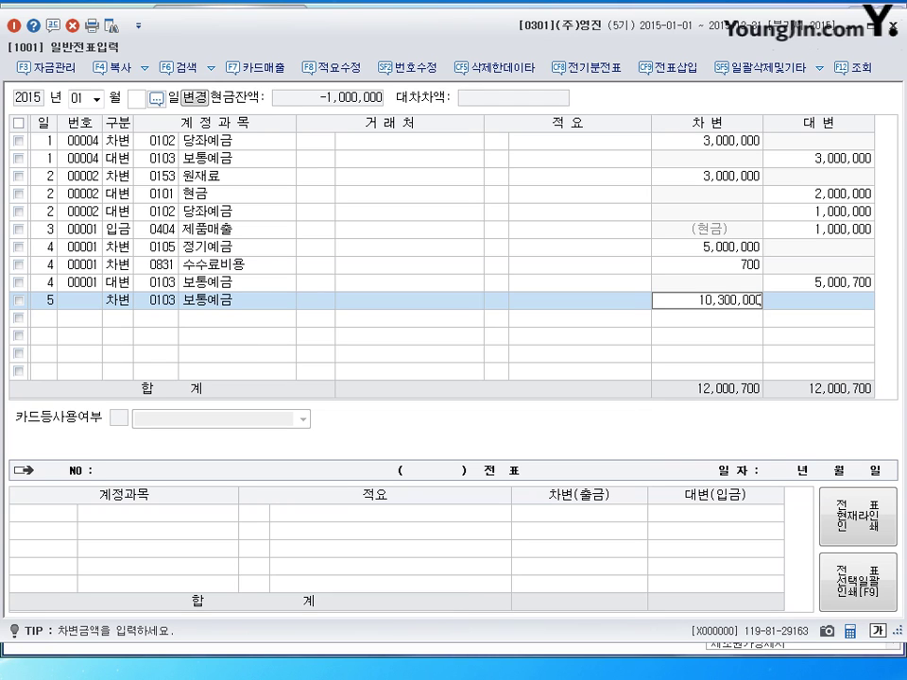
key(Return)
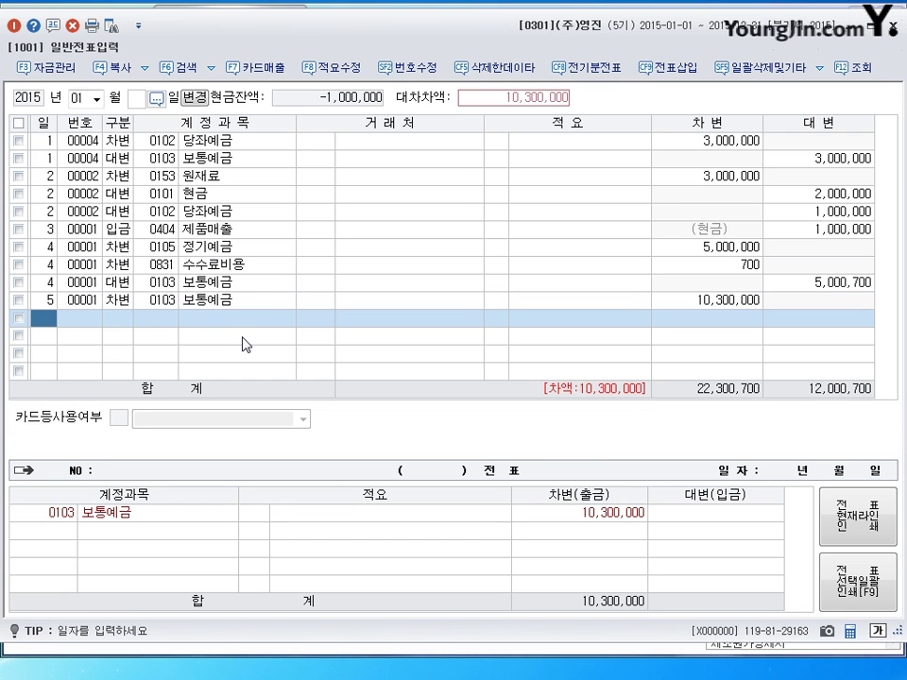
- Add a day 5 대변 line for 정기예금 (0105) and set its amount to 10,000,000
text(5)
key(Return)
text(4)
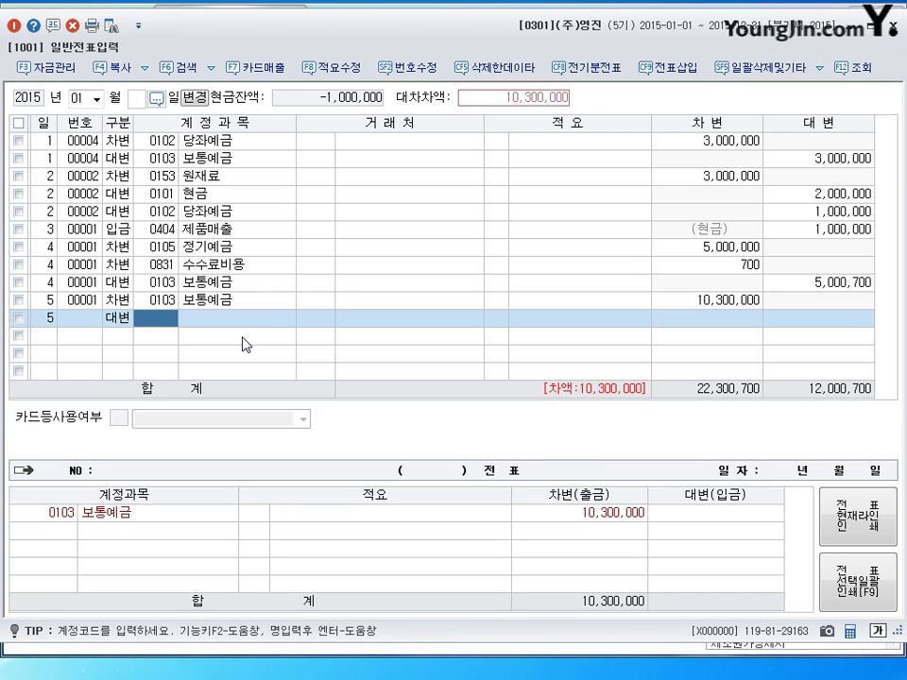
text(105)
key(Return)
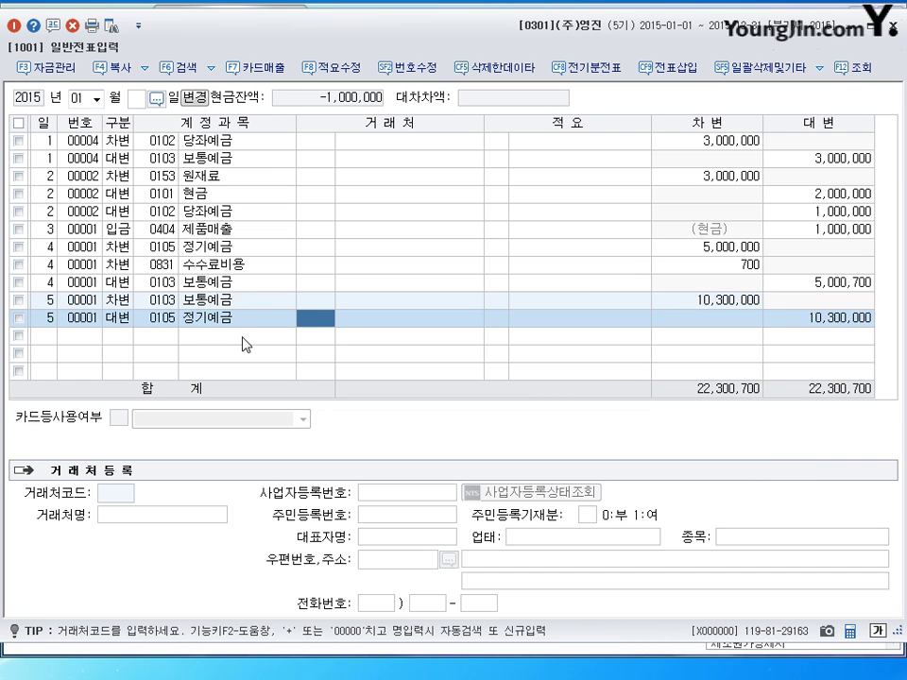
key(Return)
key(Return)
key(Return)
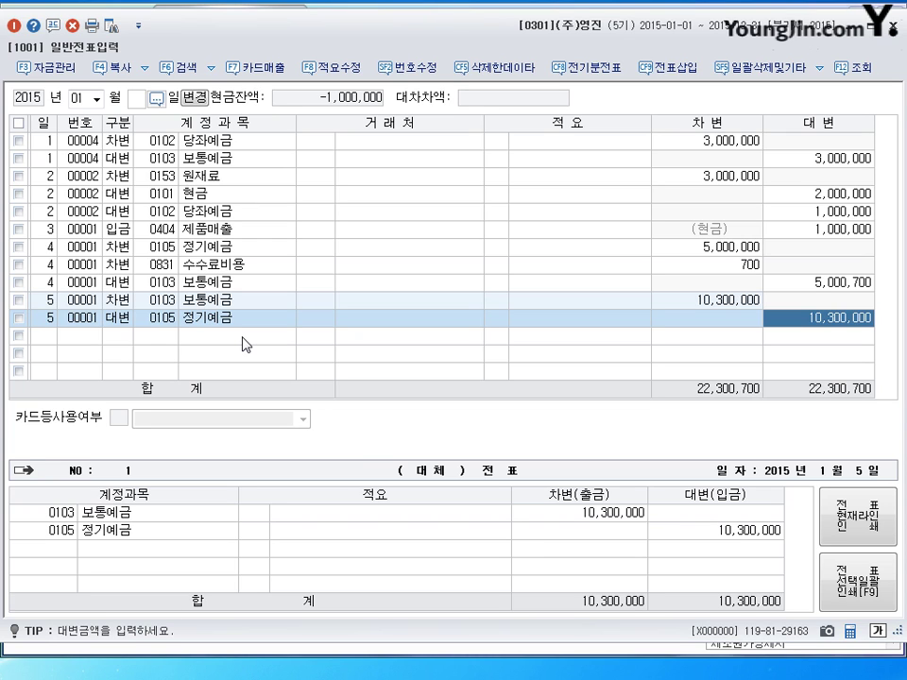
text(10000000)
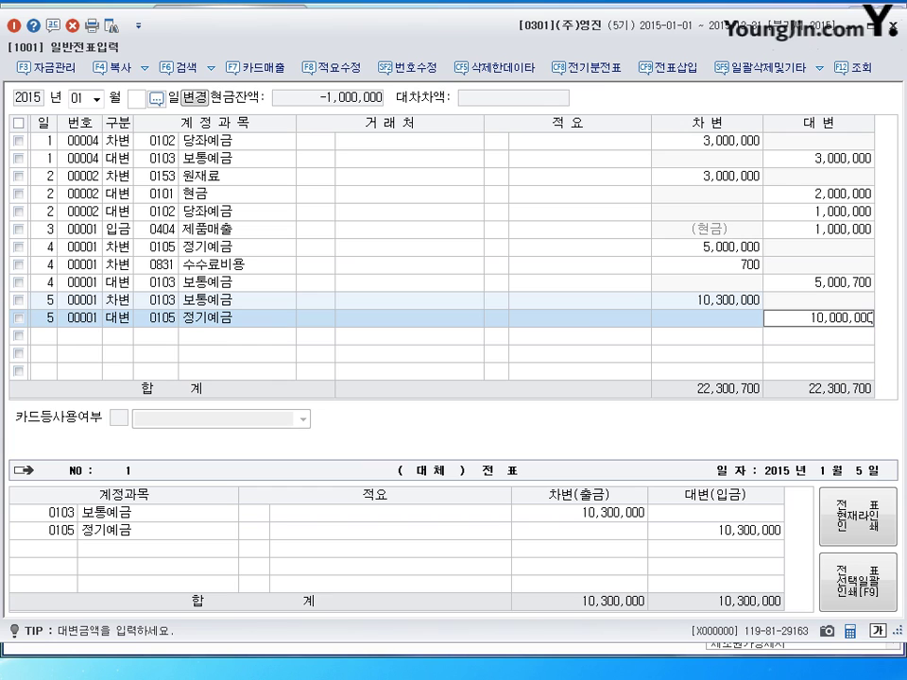
key(Return)
- Add a second day 5 대변 line for 이자수익 (0901), keeping the 300,000 balancing amount, and check the voucher's entries
text(4)
key(Return)
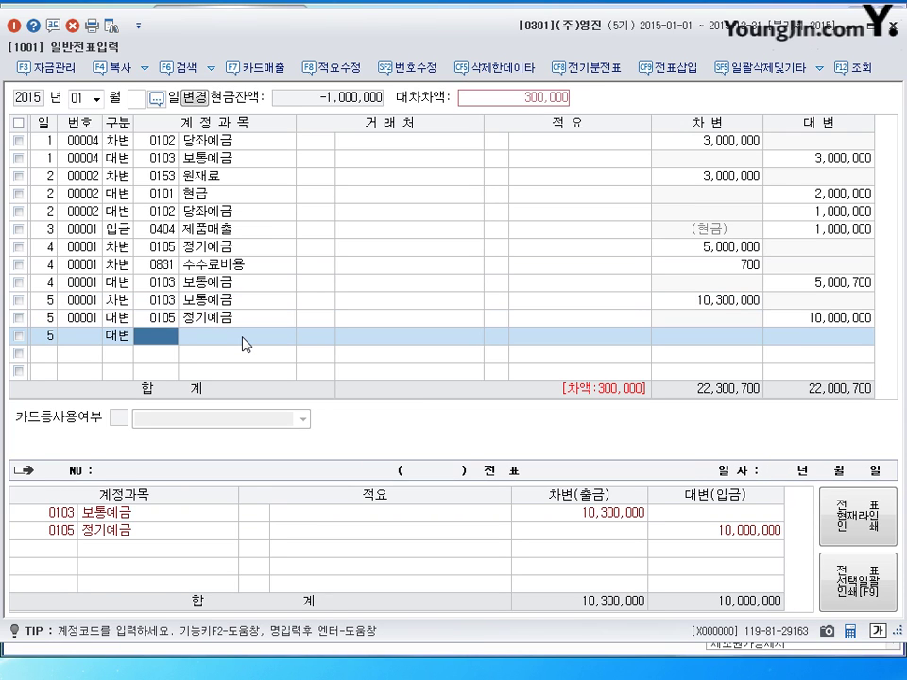
text(901)
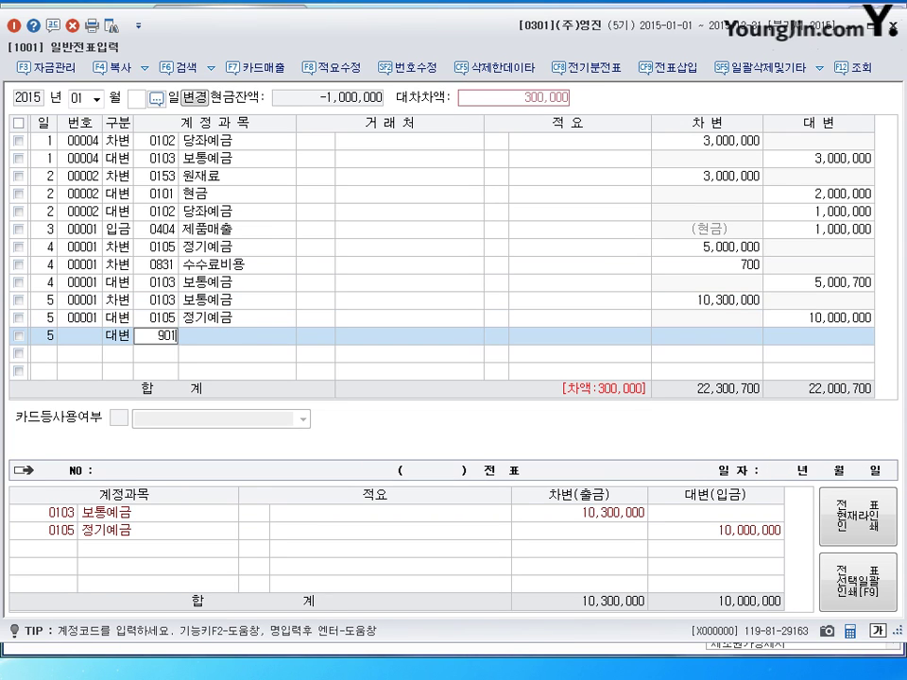
key(Return)
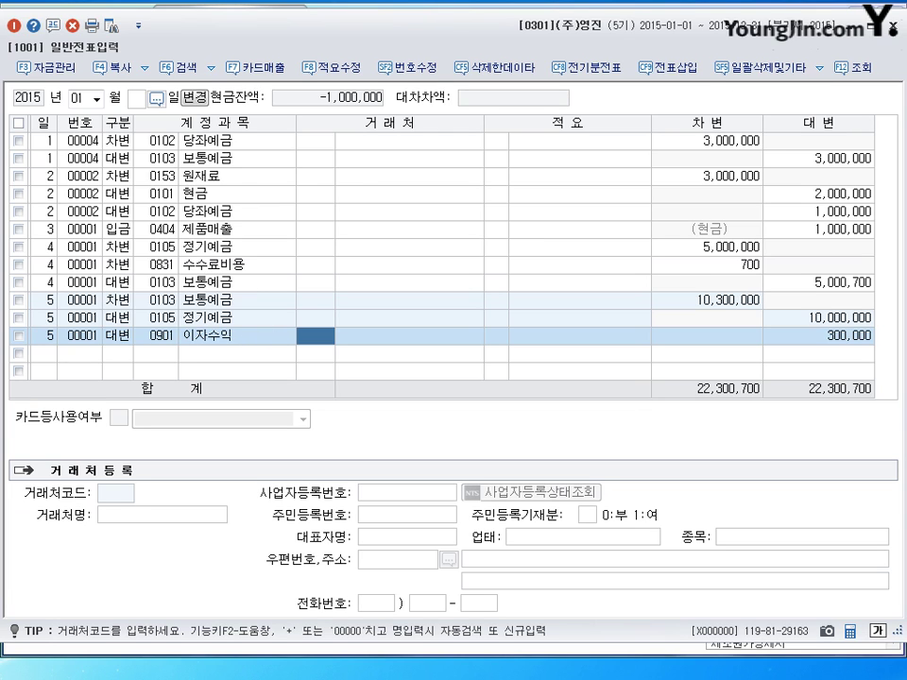
click(140, 351)
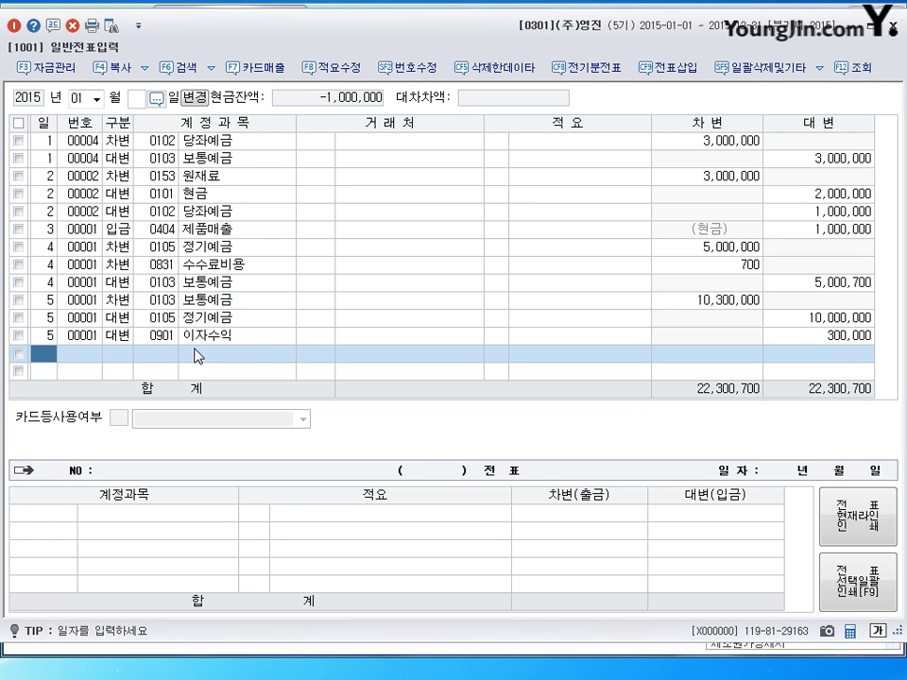
click(201, 338)
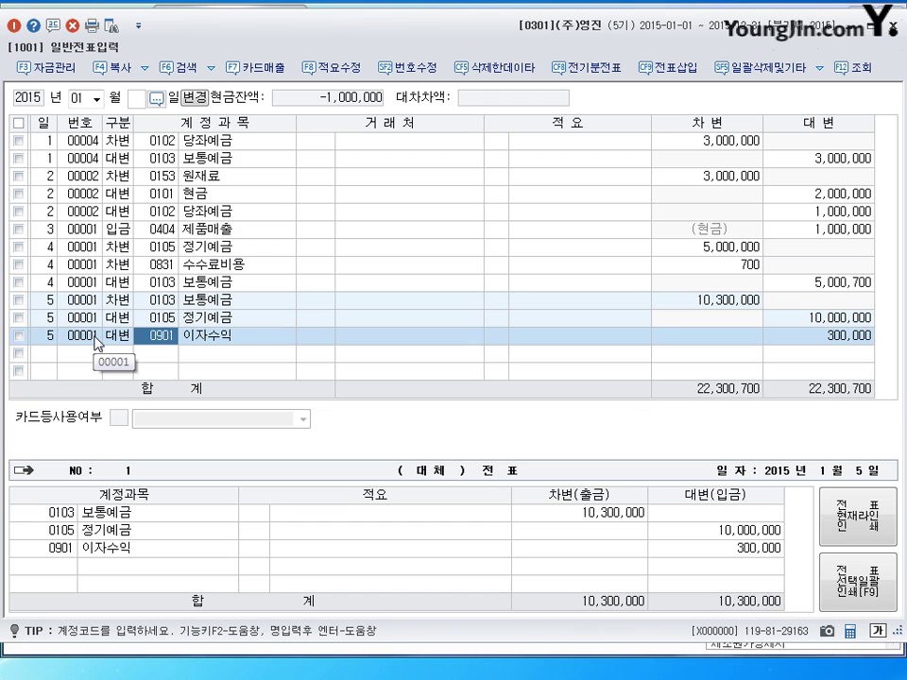
- Start a day 6 출금 line and assign account 0107 단기매매증권 to it
key(Return)
text(6)
key(Return)
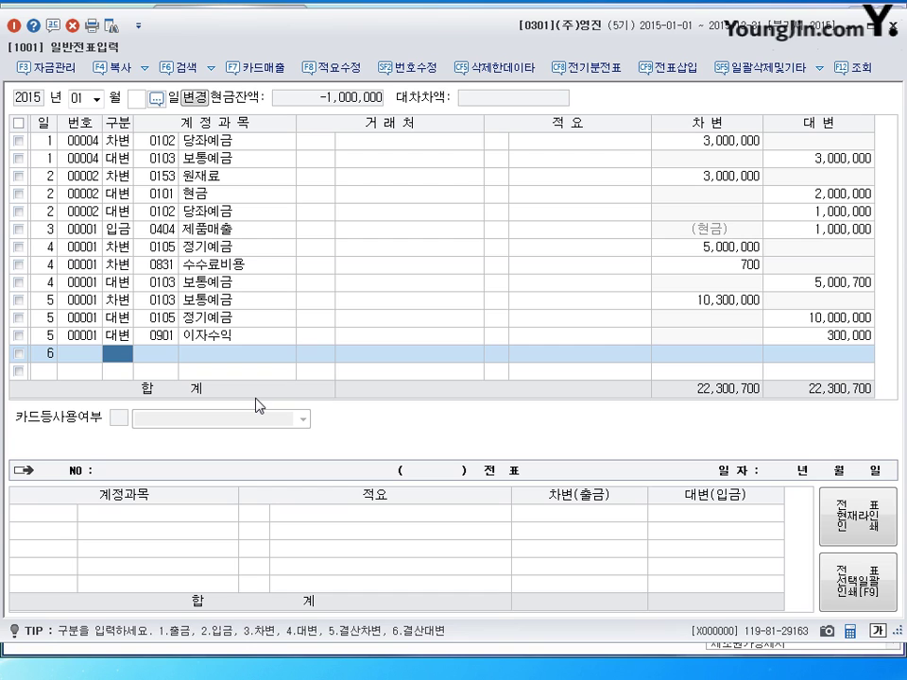
text(1)
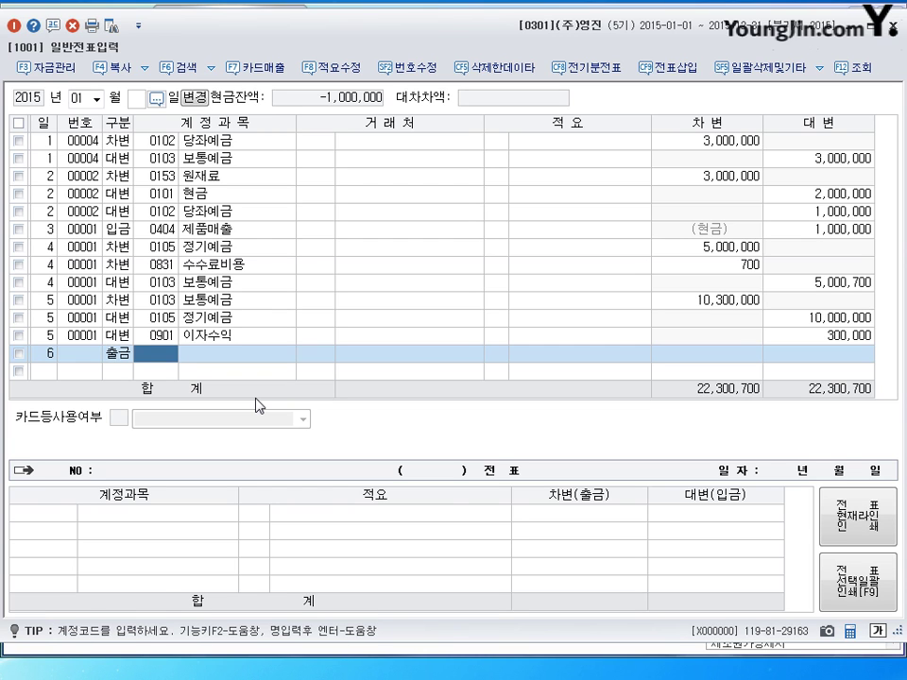
text(107)
key(Return)
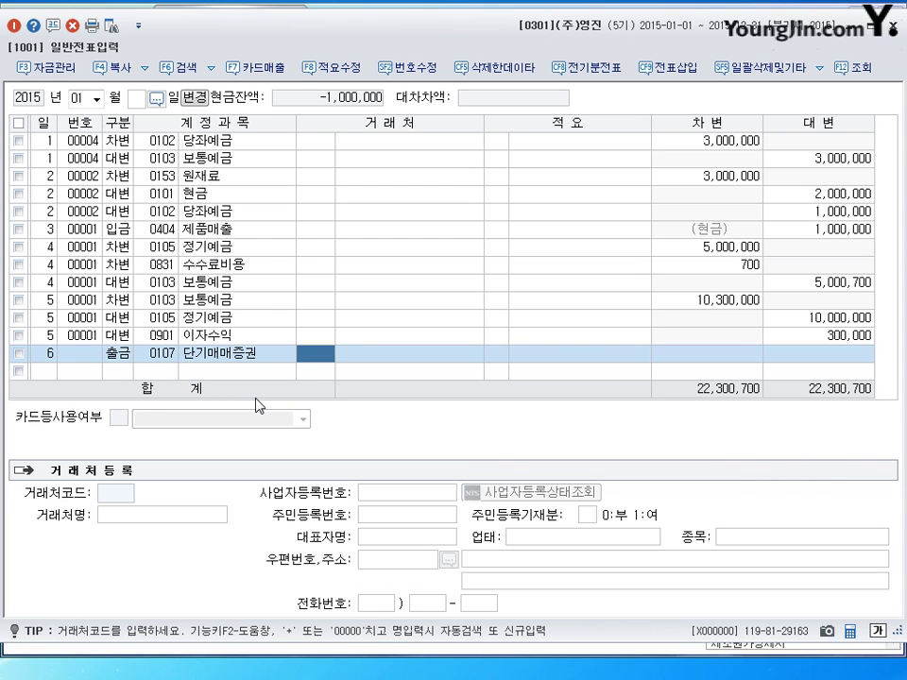
- Search the account codes for 단기 from the day 6 출금 line's account field
key(Left)
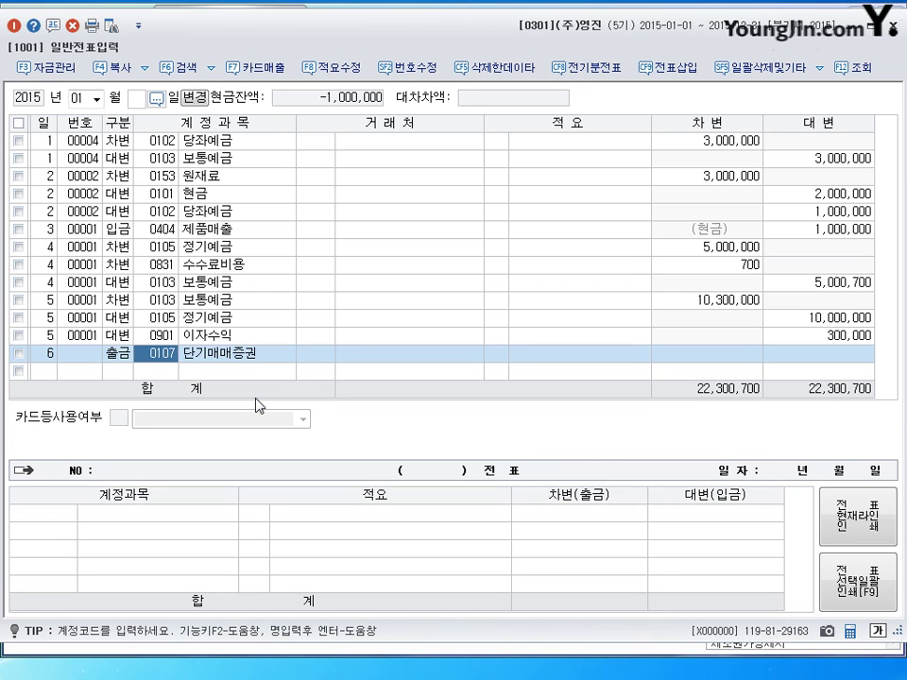
text(단)
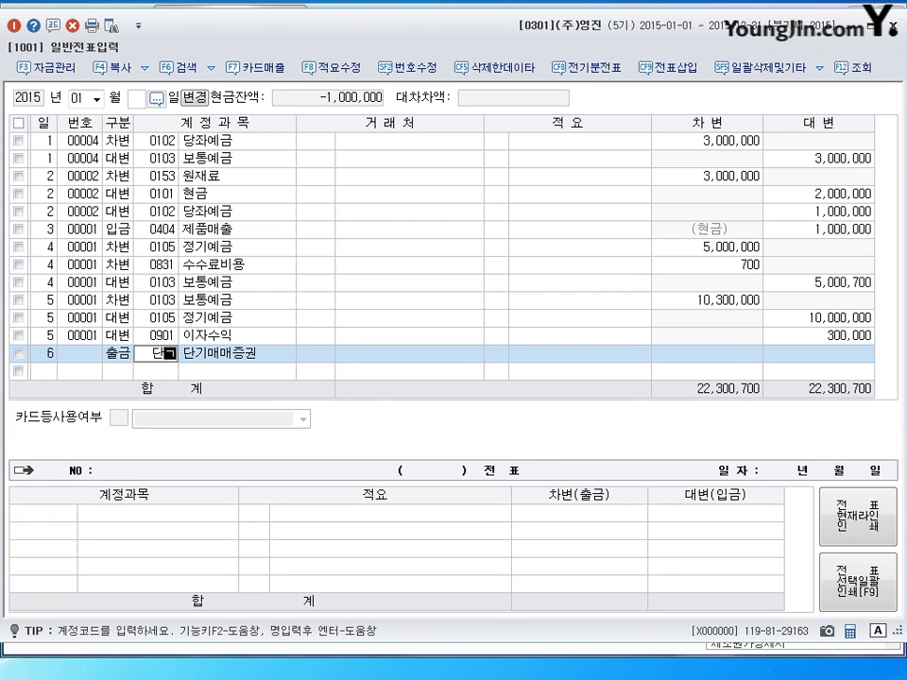
text(기뻐)
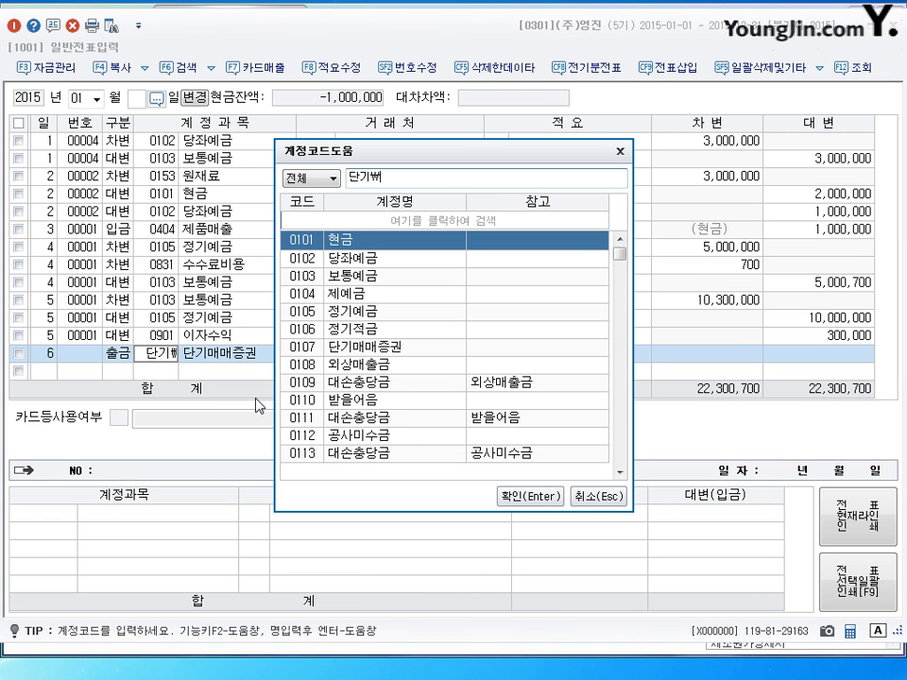
key(Down)
key(Down)
key(Down)
key(Down)
key(Down)
key(Down)
key(Down)
key(Down)
key(Down)
key(Down)
key(Down)
key(Down)
key(Down)
key(Down)
key(Down)
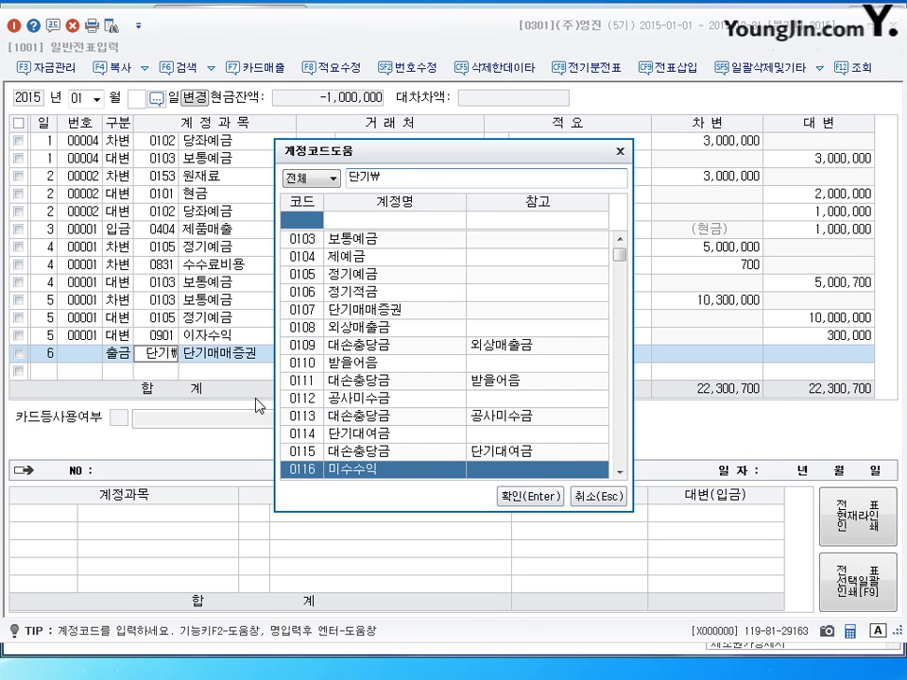
key(Up)
key(BackSpace)
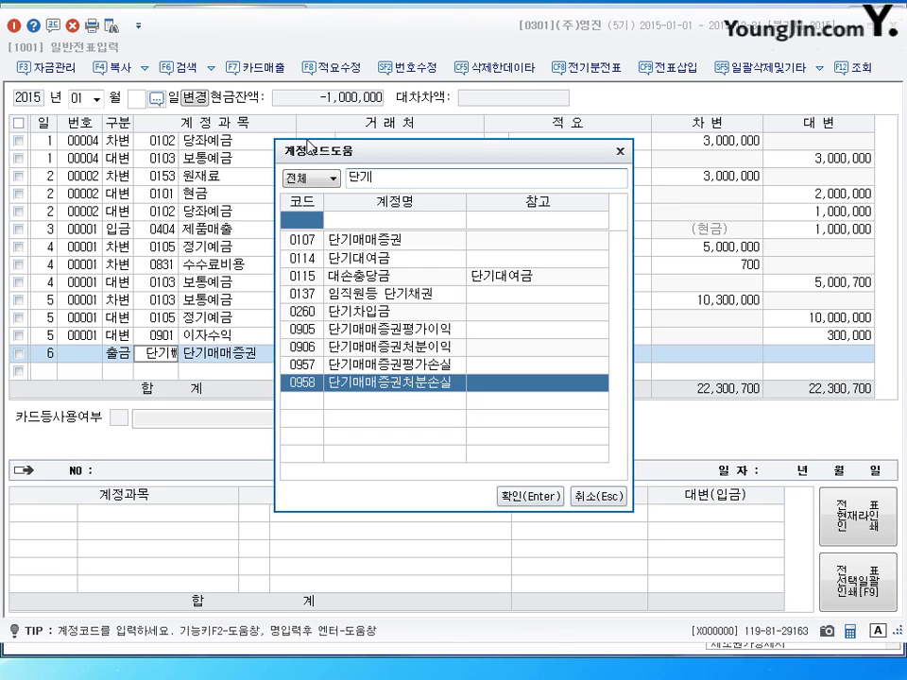
- Choose 0107 단기매매증권 for the day 6 출금 line and set its 차변 amount to 5,000,000
click(301, 240)
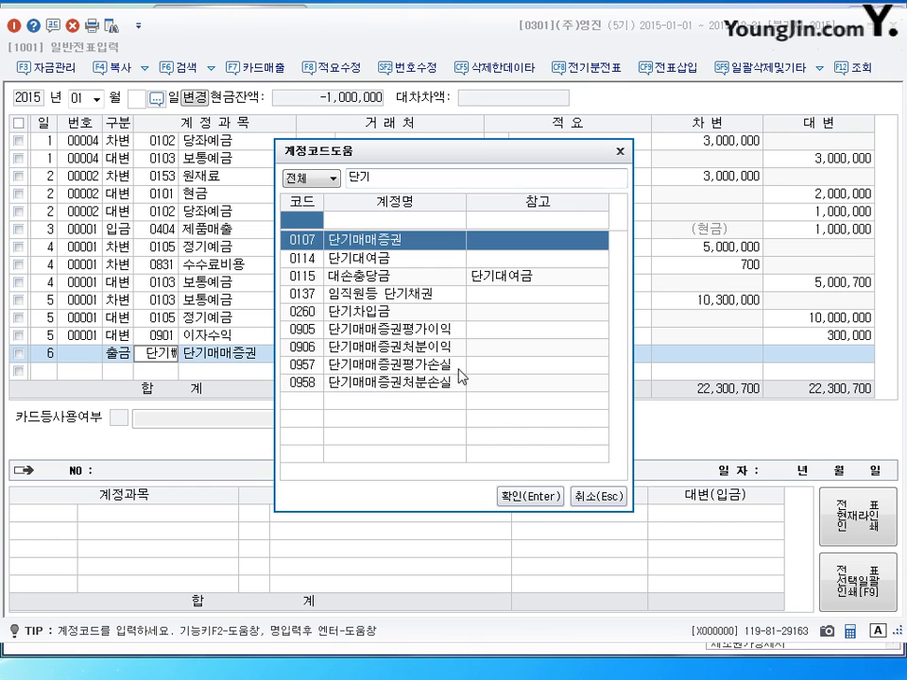
click(529, 495)
key(Return)
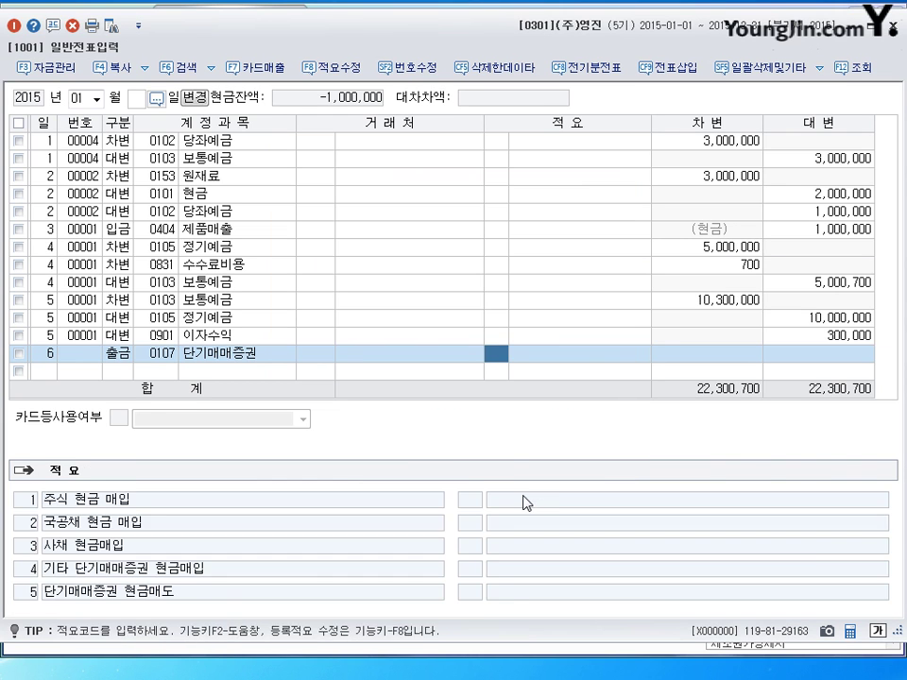
key(Return)
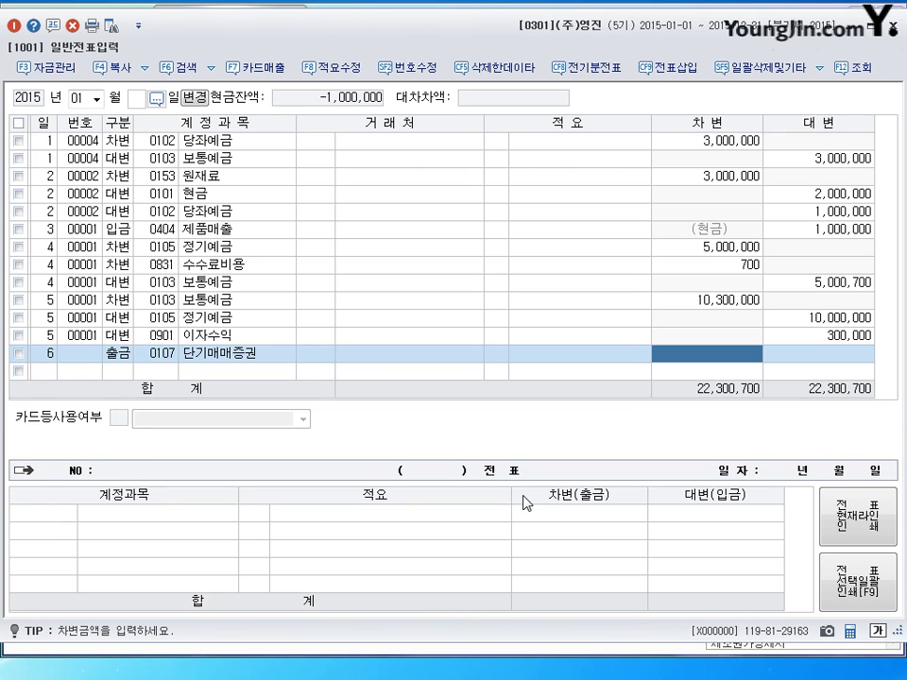
text(5000000)
key(Return)
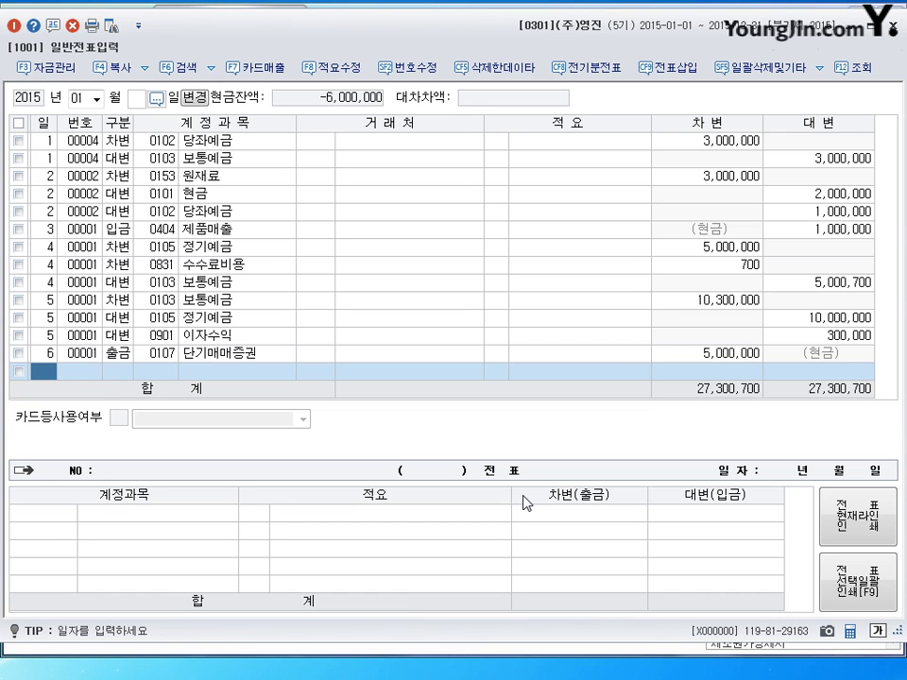
- Enter the same purchase as a 대체 voucher, adding a day 6 차변 line for 단기매매증권 (0107) of 5,000,000
text(6)
key(Return)
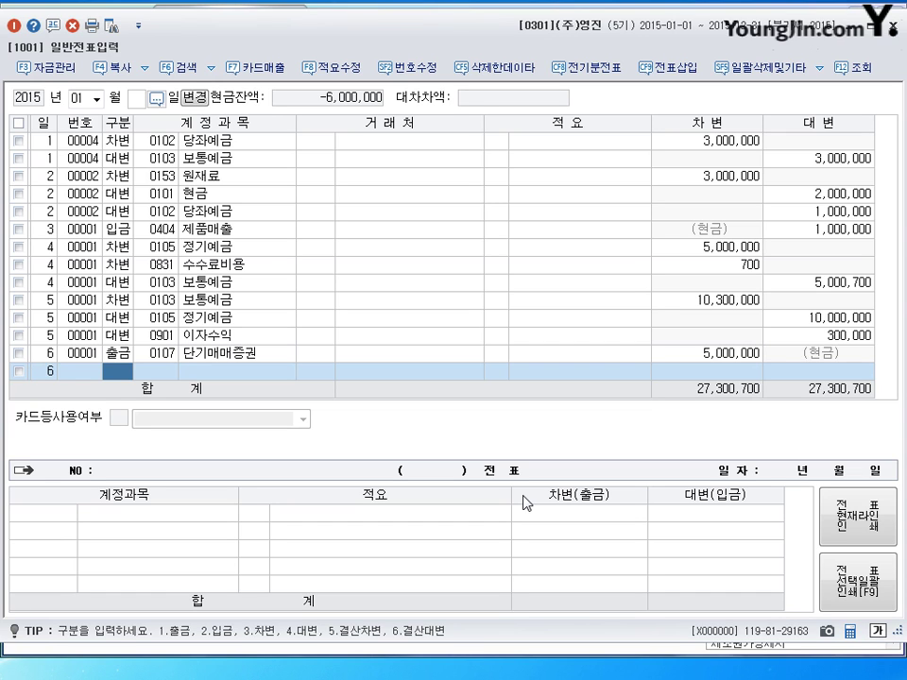
text(3)
key(Return)
text(107)
key(Return)
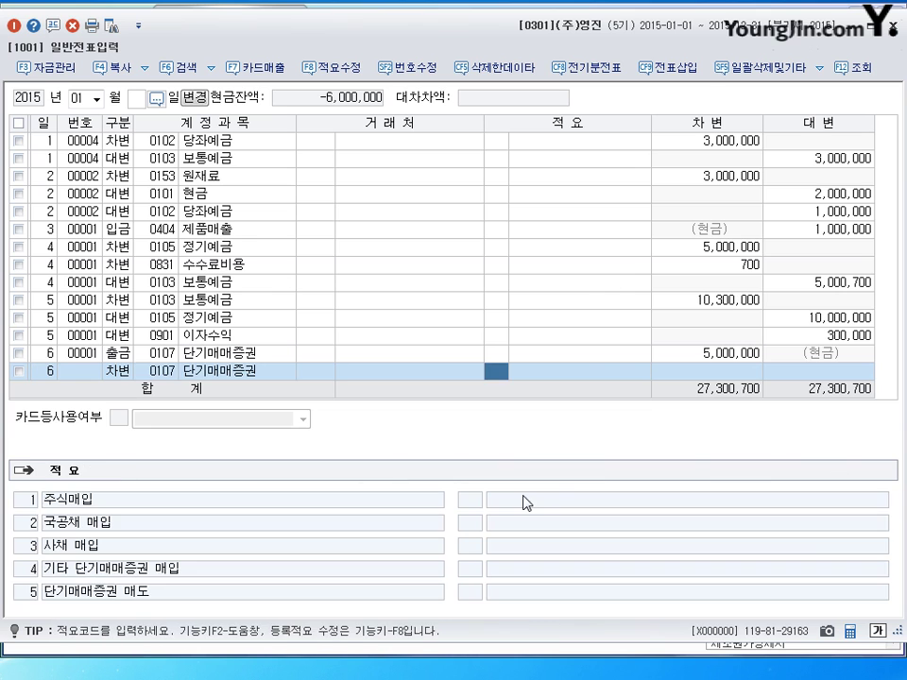
key(Return)
text(5000000)
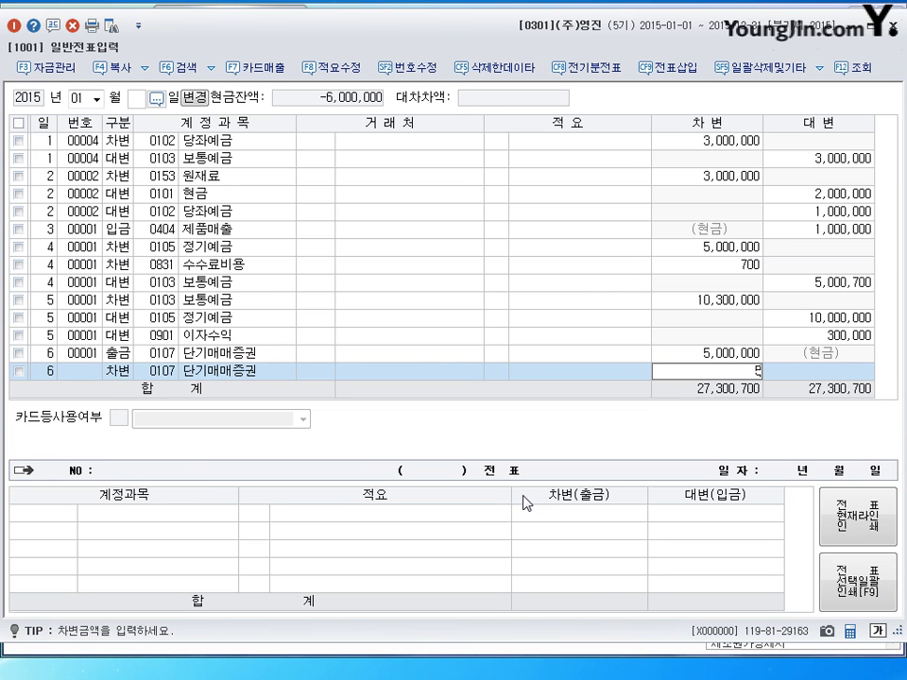
key(Return)
- Add the day 6 대변 line for 현금 (0101), accepting the 5,000,000 balancing amount
text(4)
key(Return)
text(101)
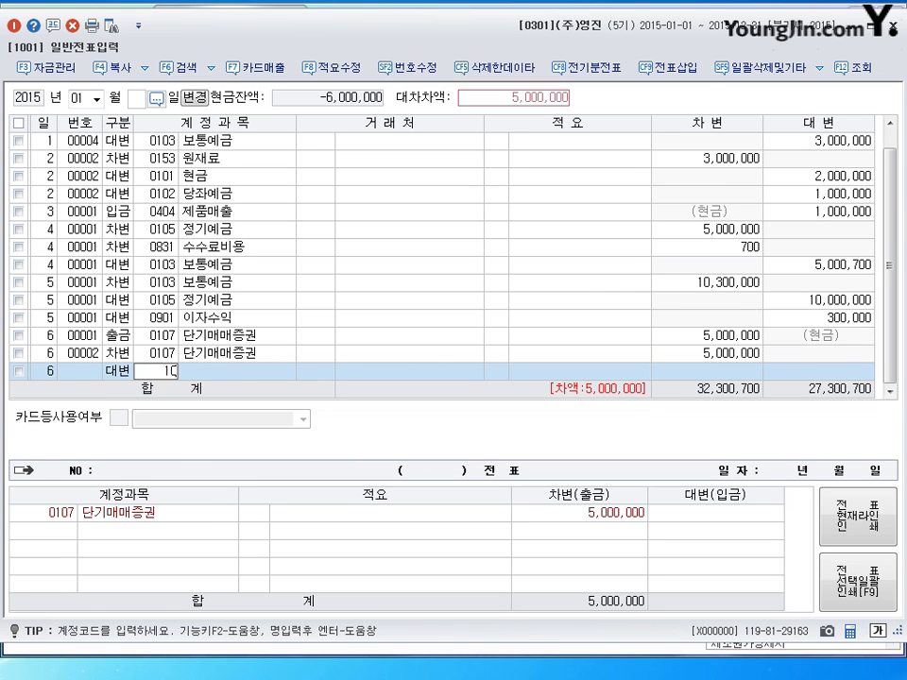
key(Return)
key(Return)
key(Return)
key(Return)
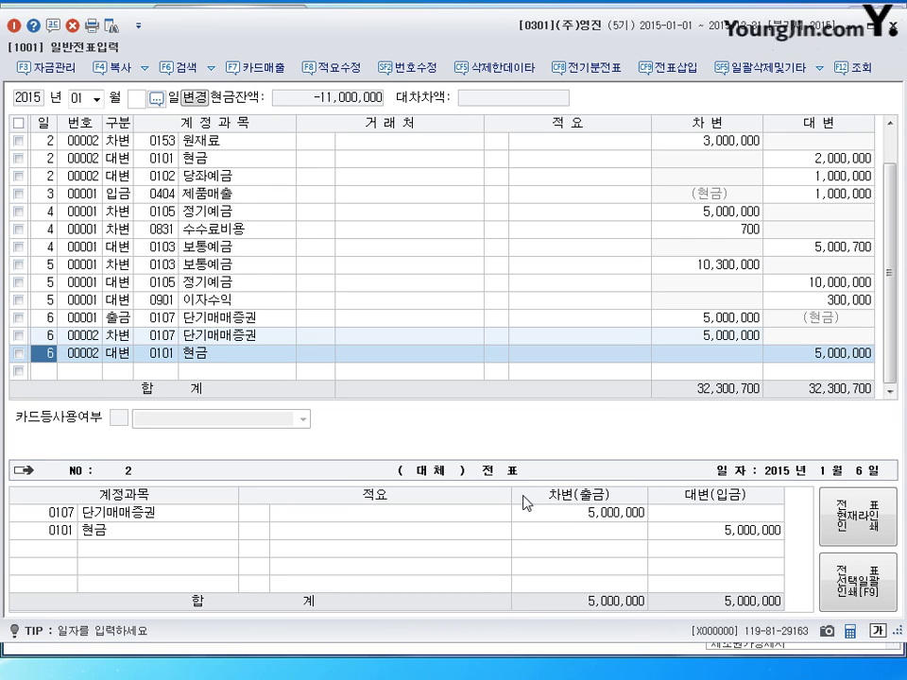
- Delete both lines of the day 6 대체 voucher 00002, 단기매매증권 and 현금, keeping the 출금 line
key(Up)
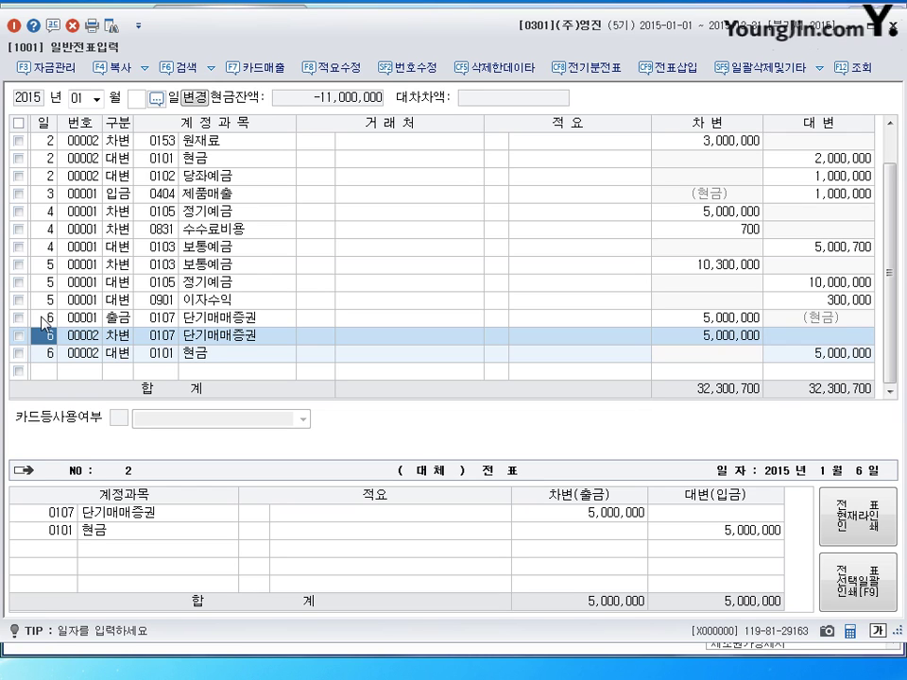
click(18, 336)
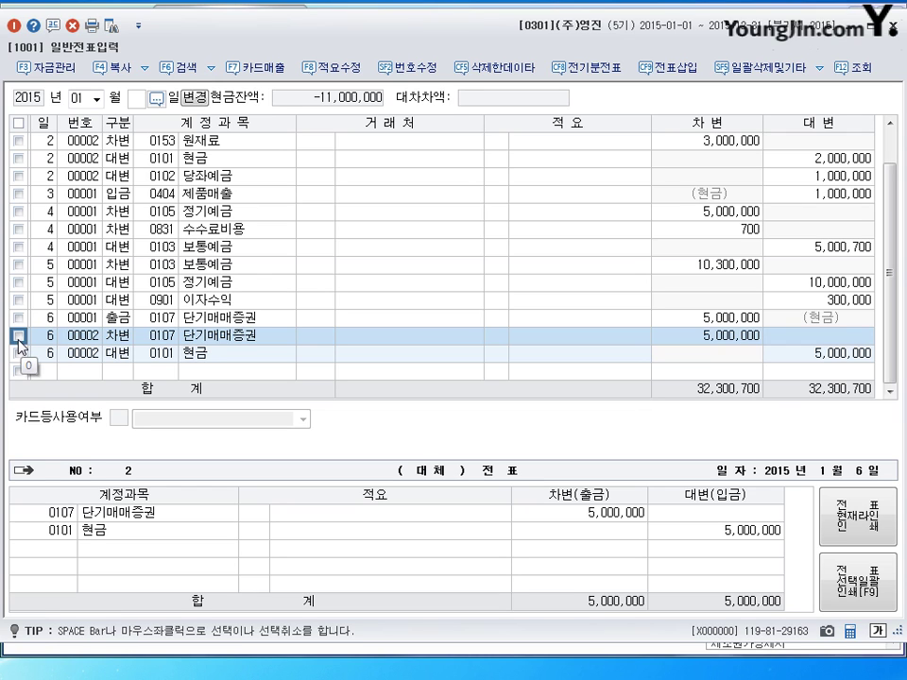
click(18, 353)
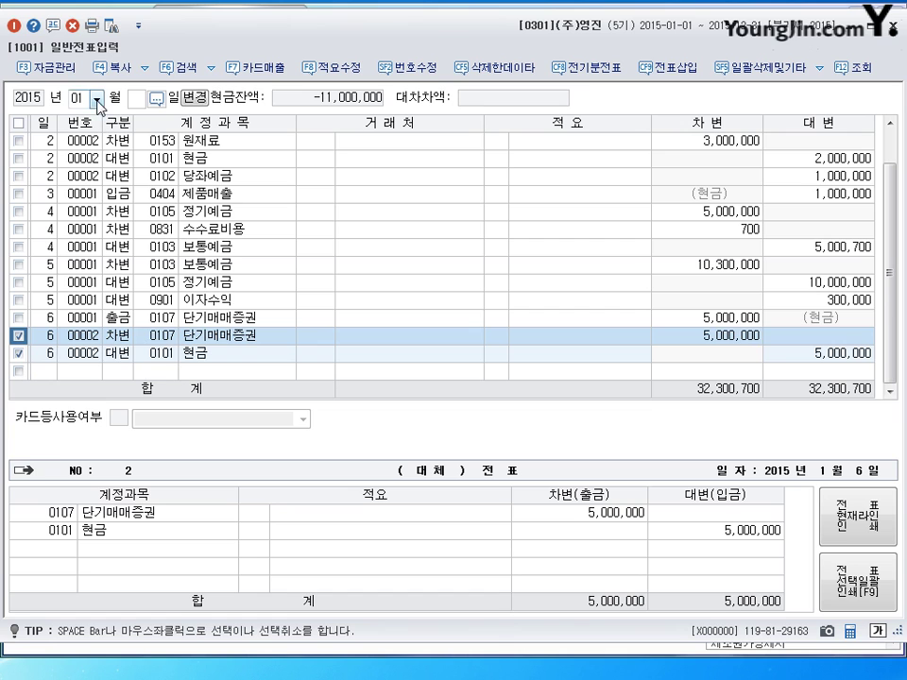
click(72, 25)
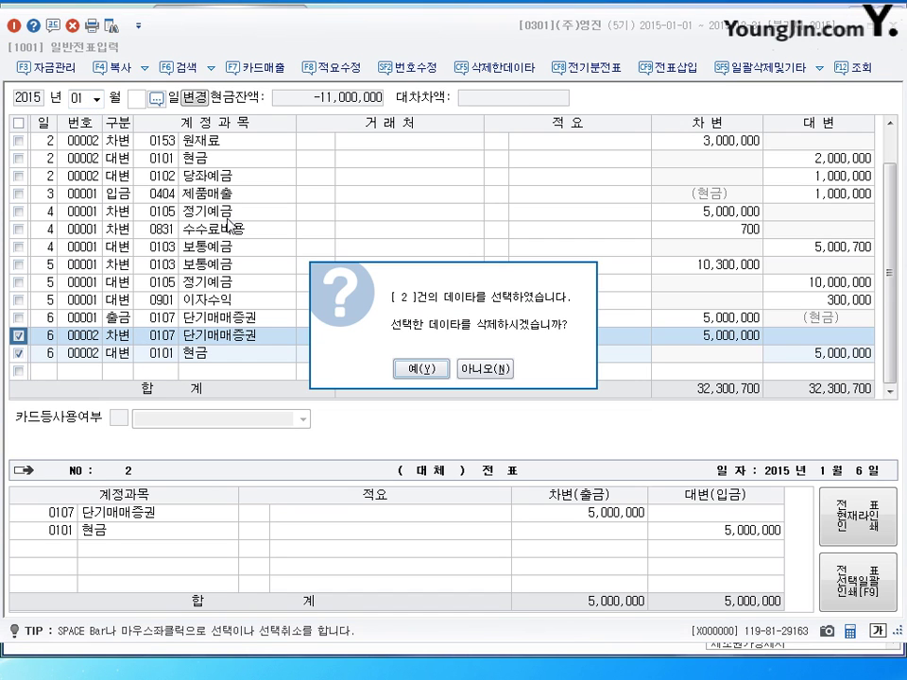
click(419, 368)
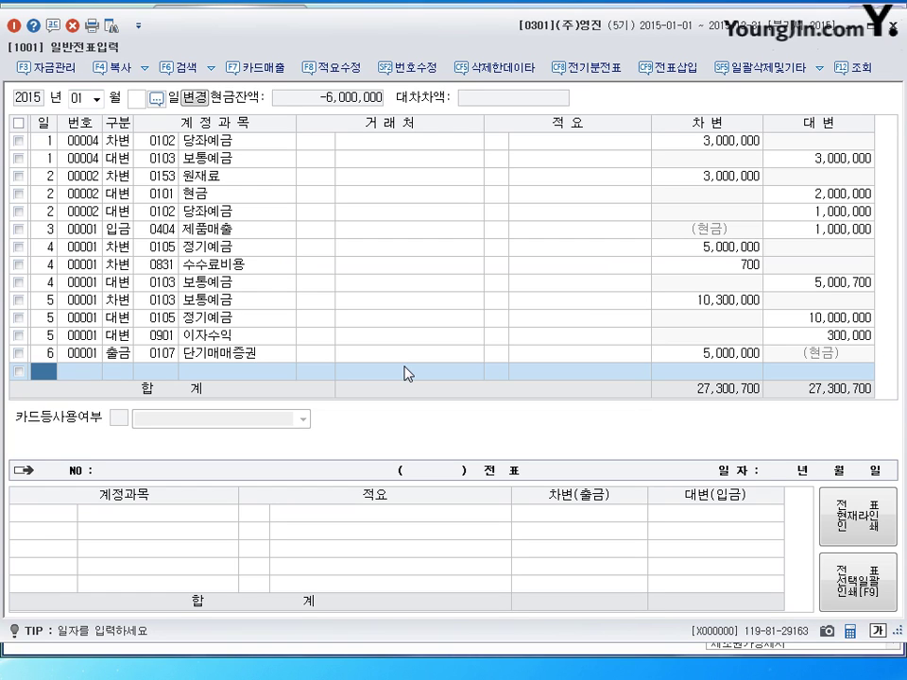
- Add a day 7 차변 line for 단기매매증권 (0107) with an amount of 2,000,000
text(7)
key(Return)
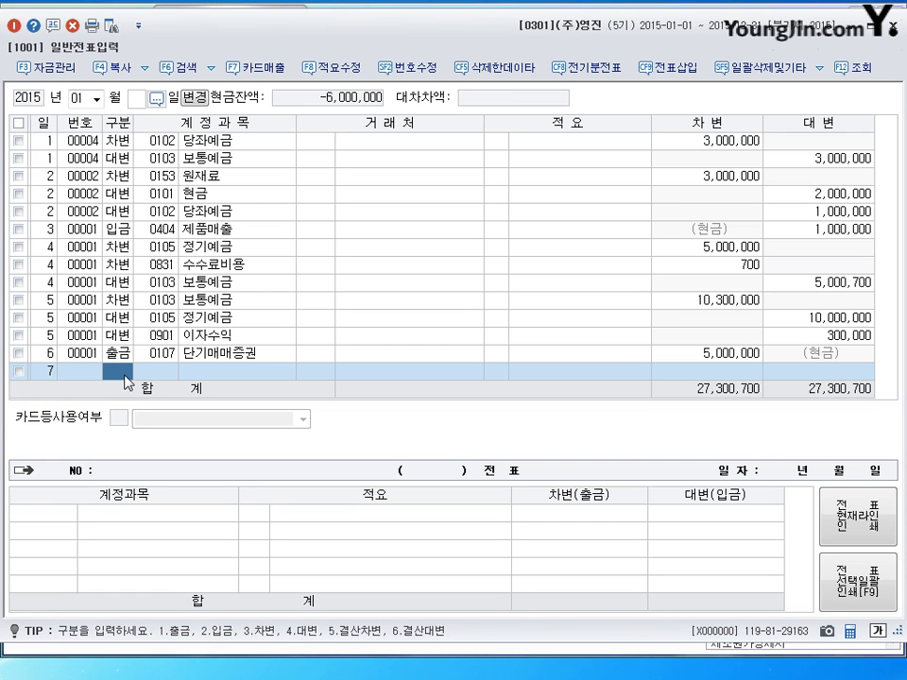
text(3)
text(0107)
key(Return)
key(Return)
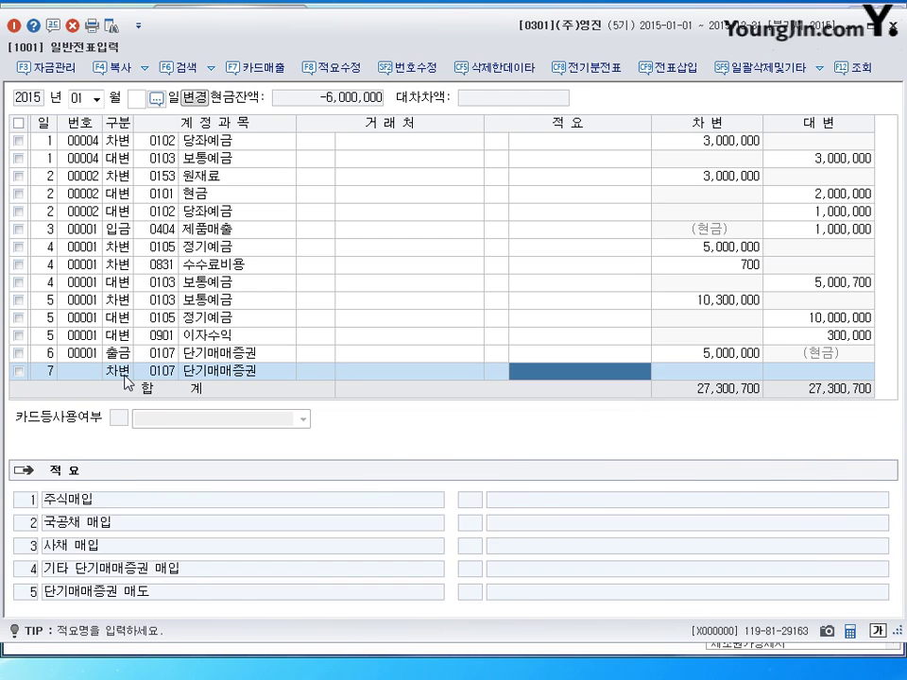
key(Return)
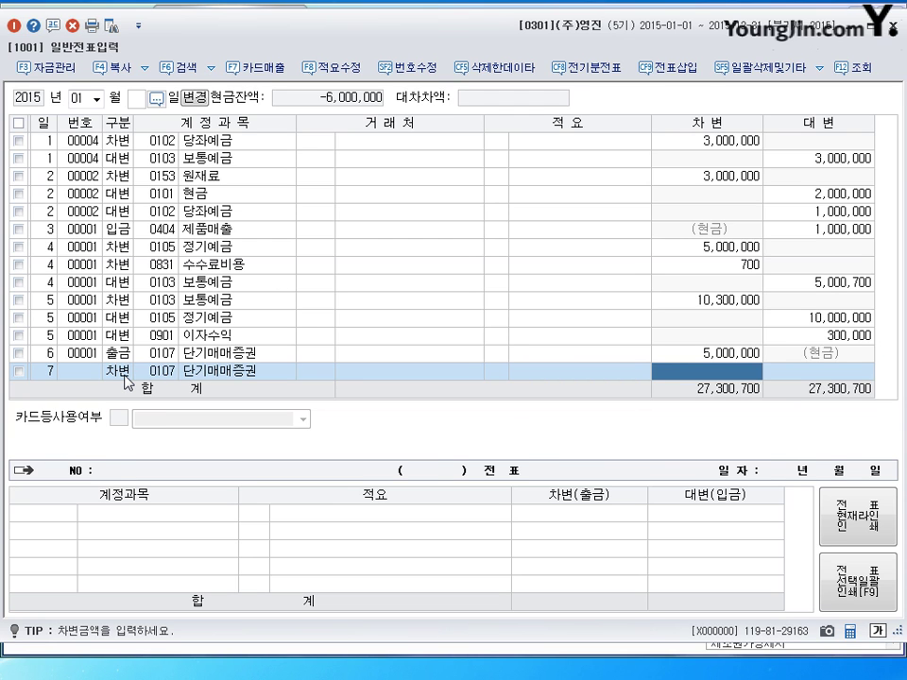
text(4)
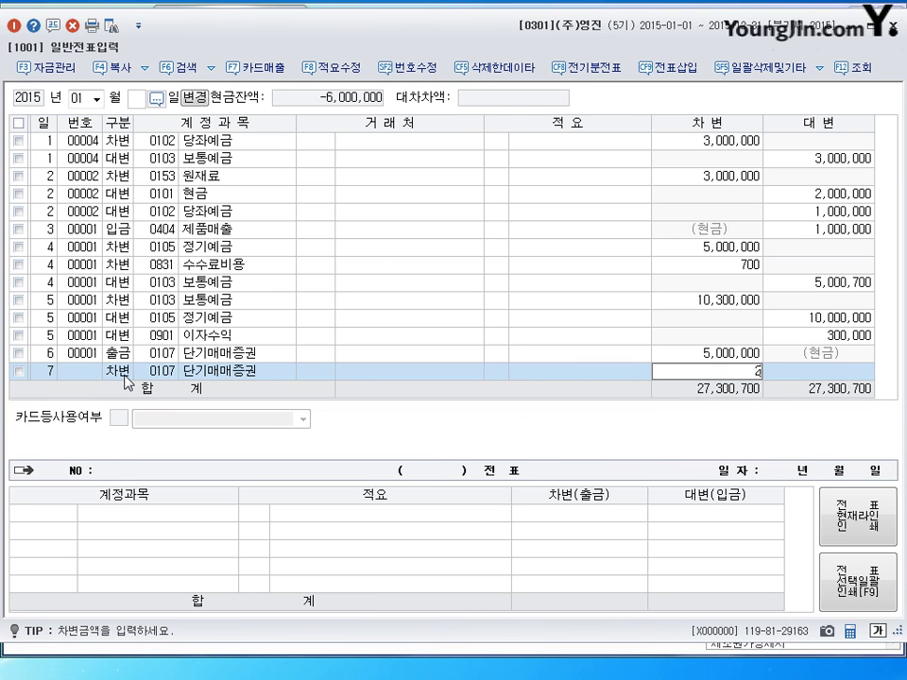
text(0000000)
key(Return)
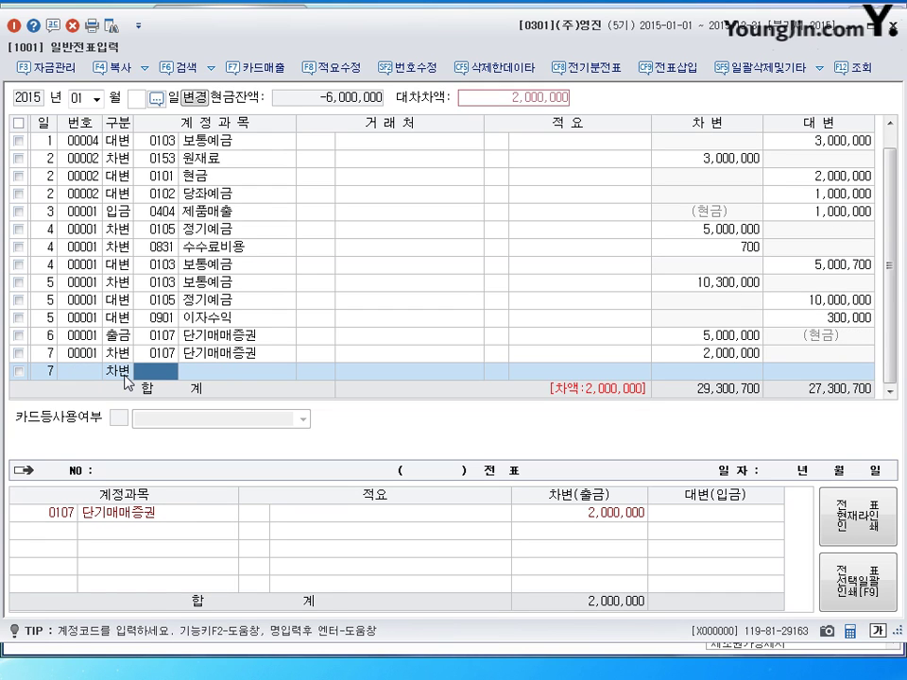
- Add a day 7 차변 line of 20,000, searching the account codes for 수수료 and choosing 0984 수수료비용
text(수수료)
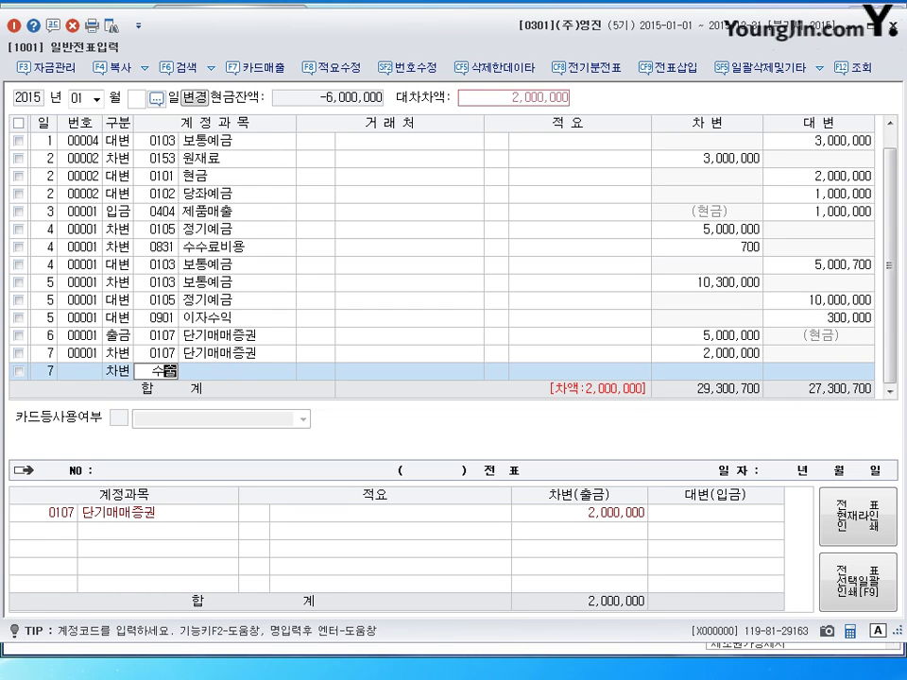
key(Return)
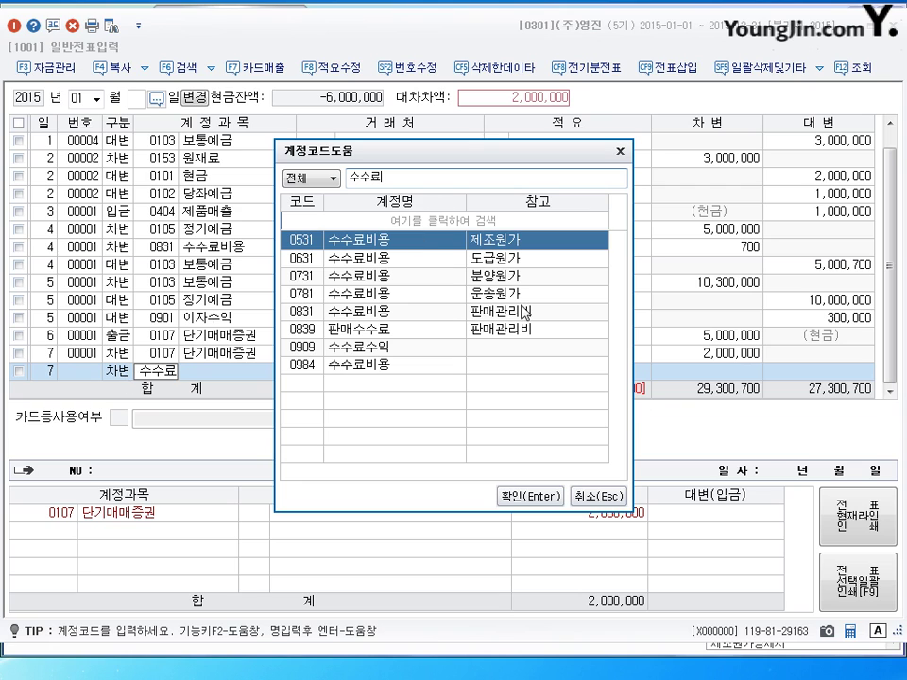
click(404, 368)
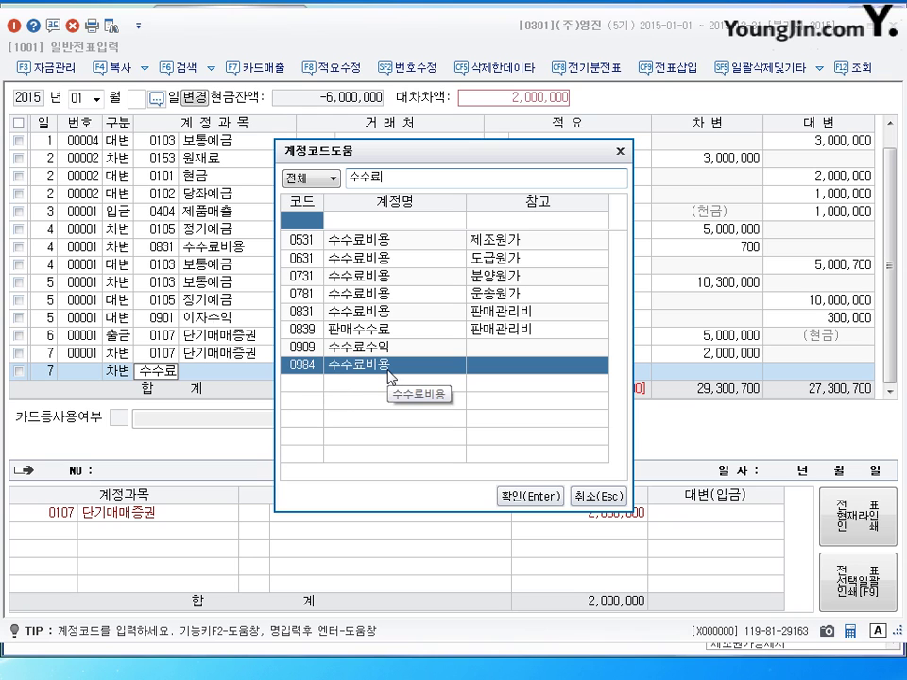
click(529, 495)
key(Return)
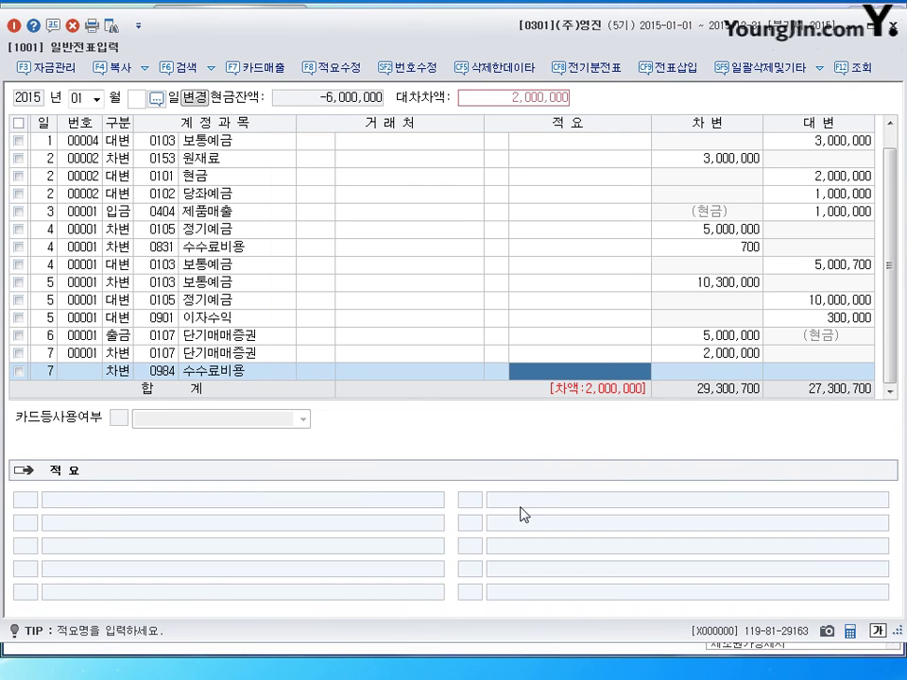
key(Return)
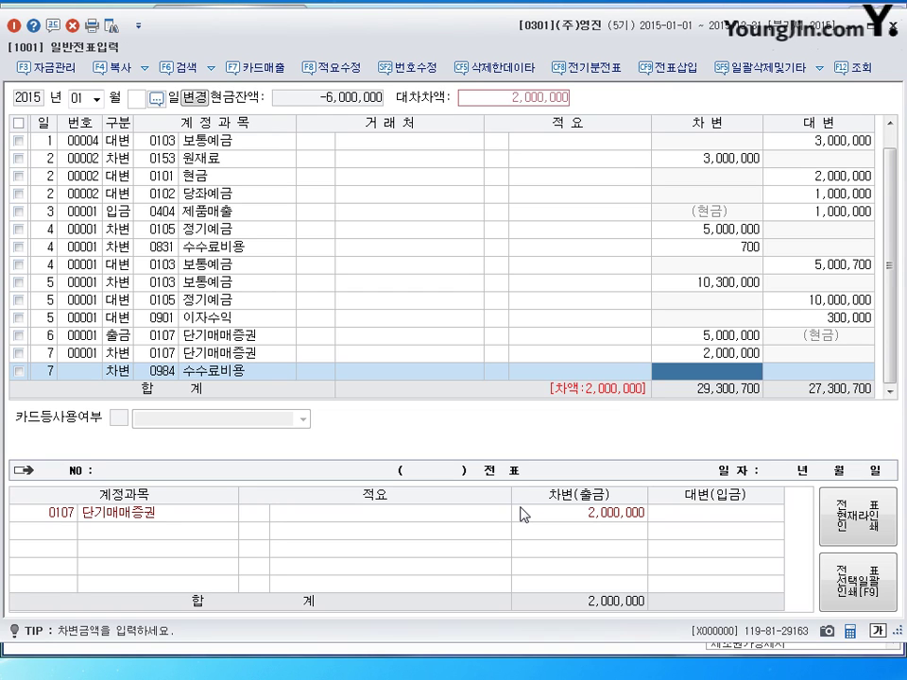
text(200000)
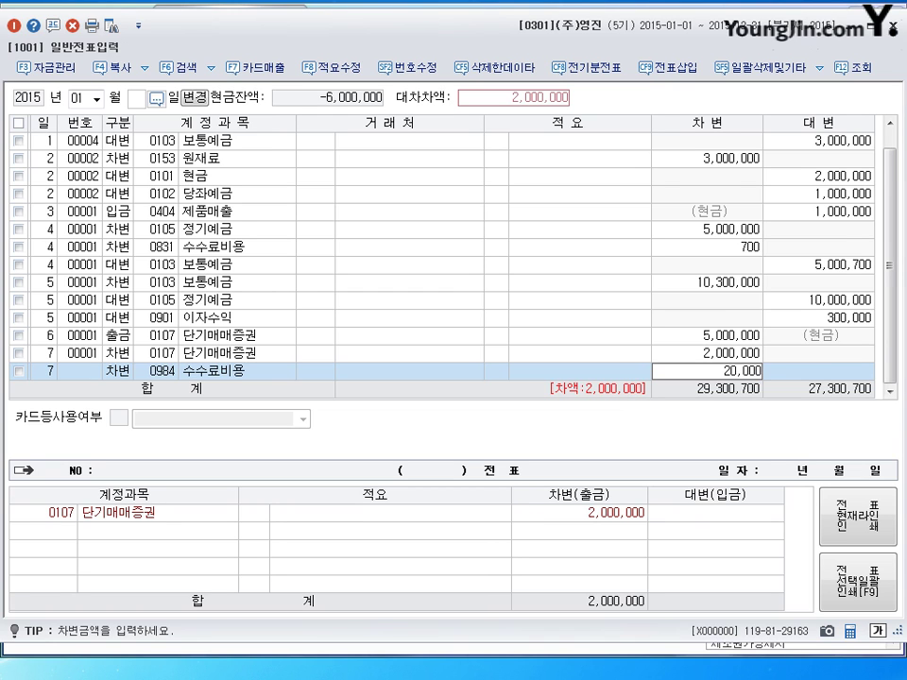
key(Return)
- Add the day 7 대변 line for 현금 (0101), accepting the 2,020,000 balancing amount
key(Return)
text(4101)
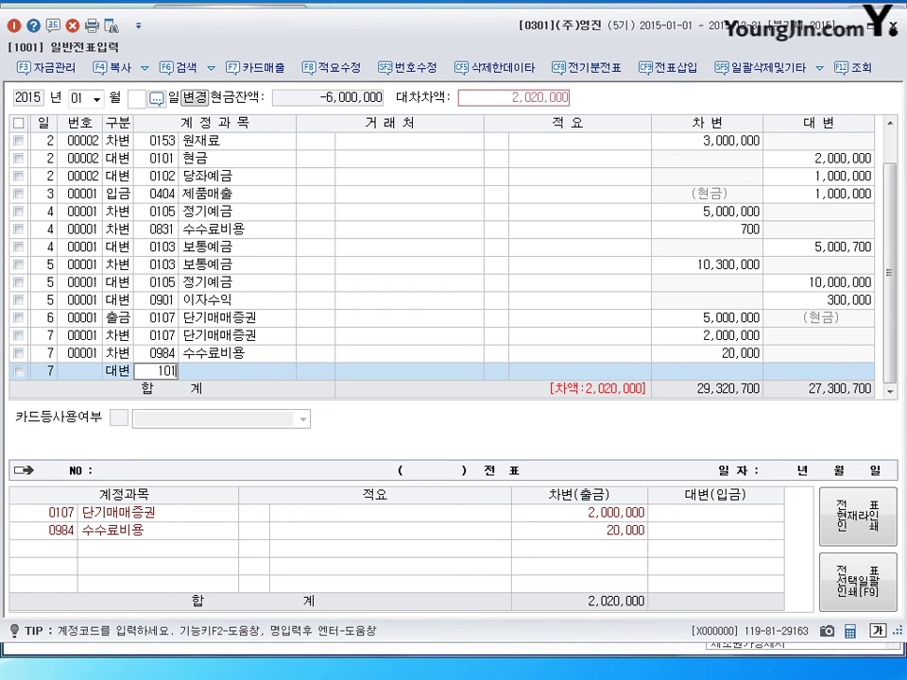
key(Return)
key(Return)
key(Return)
key(Return)
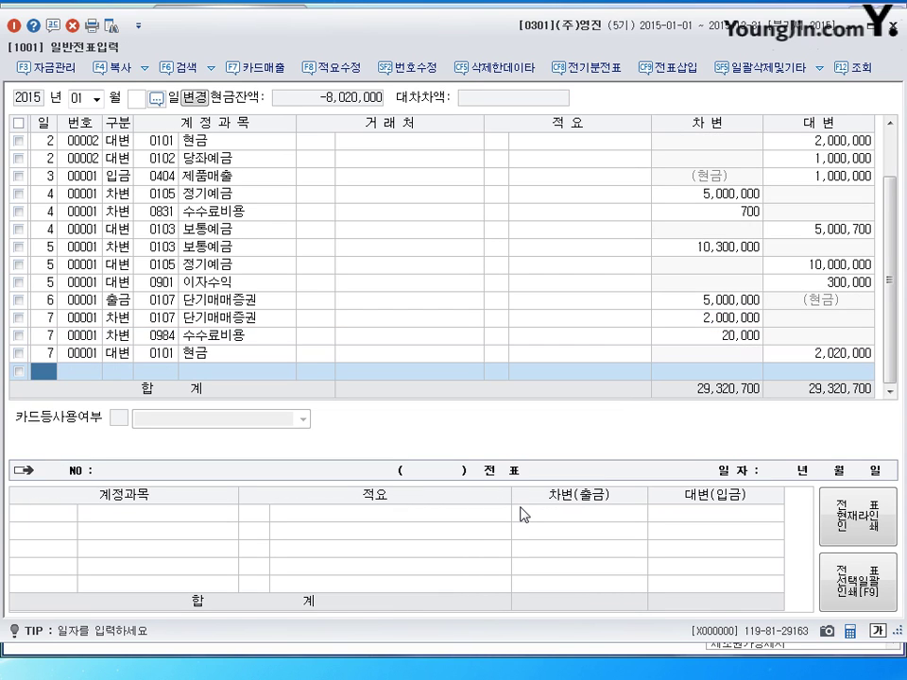
- Add a day 8 차변 line for 보통예금 (0103) with an amount of 40,000
text(8)
key(Return)
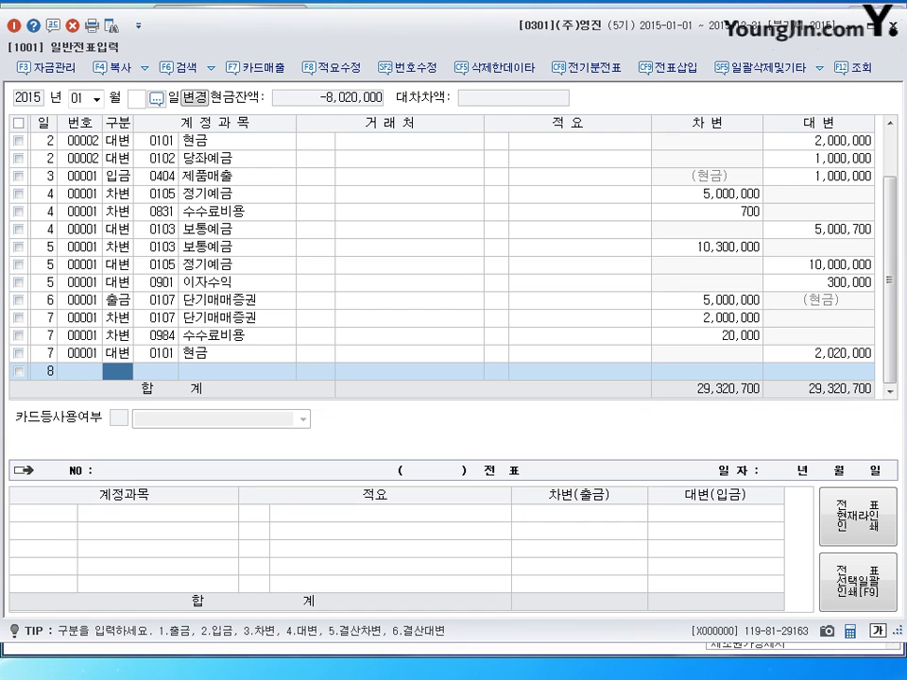
text(3)
key(Return)
text(103)
key(Return)
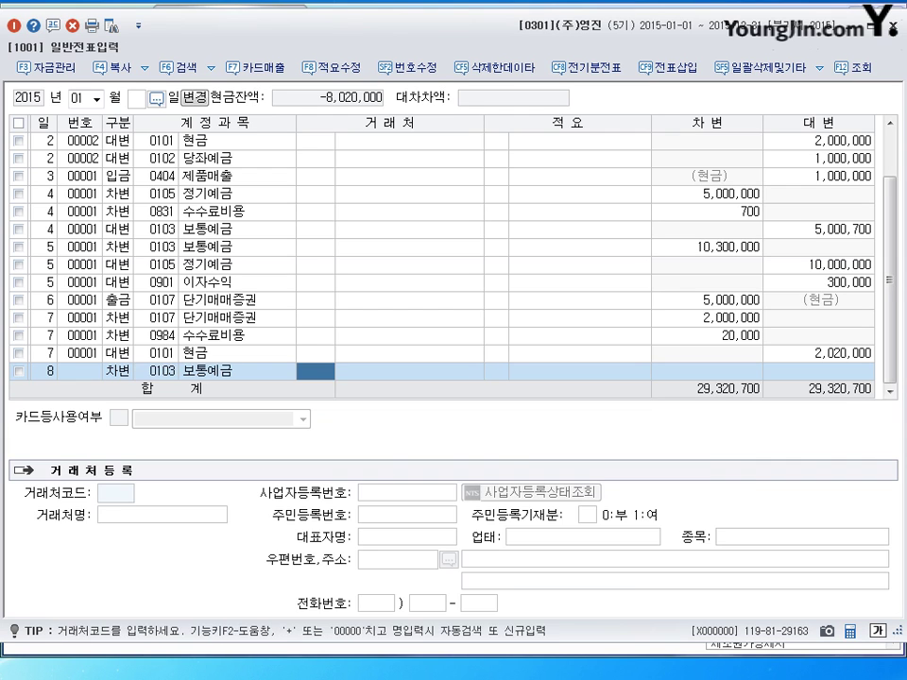
key(Return)
key(Return)
key(Return)
text(400000)
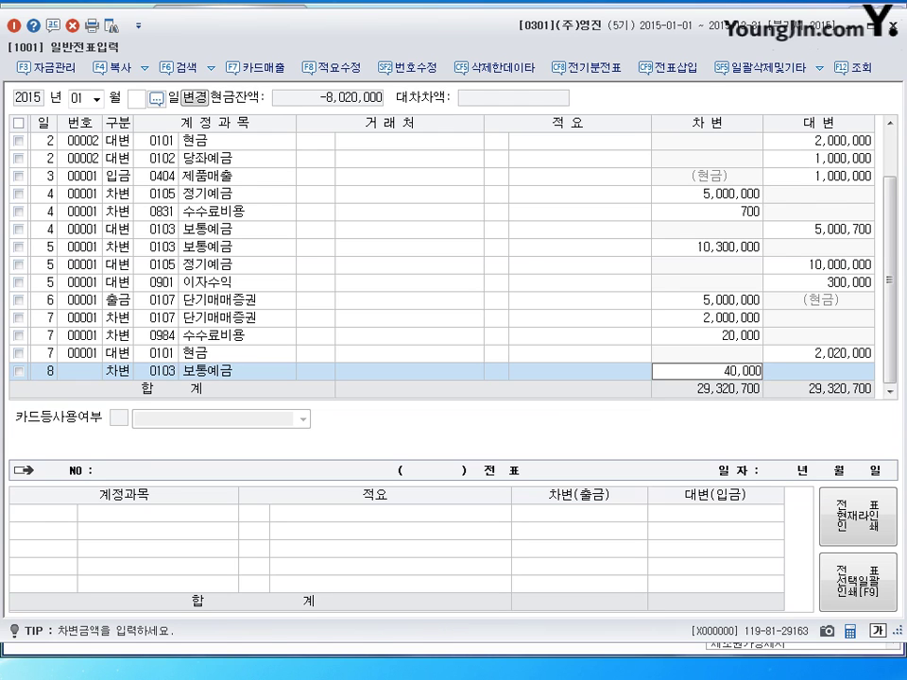
key(Return)
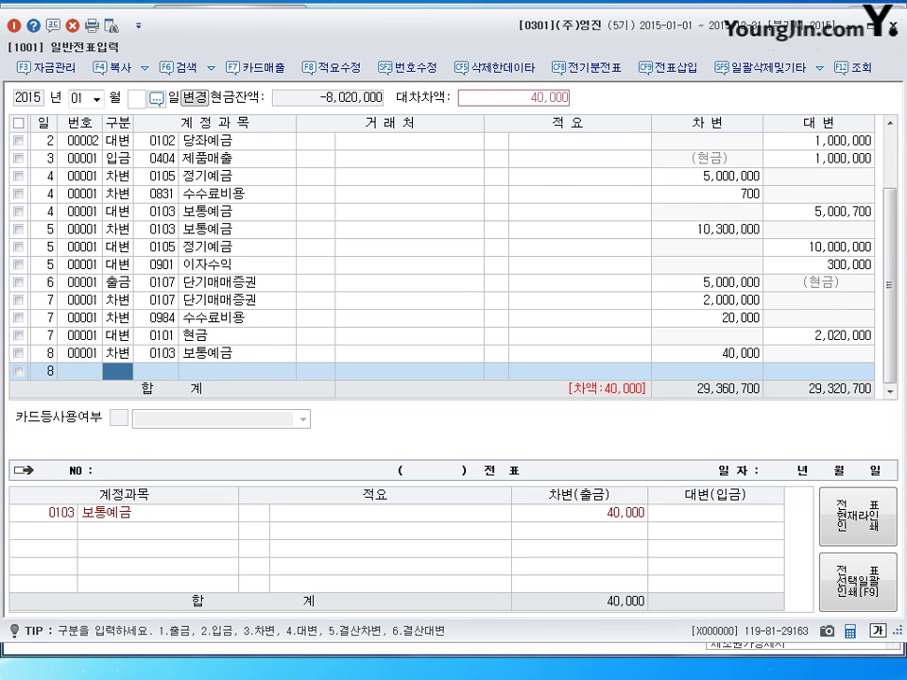
- Add the day 8 대변 line for 배당금수익 (0903), accepting the 40,000 balancing amount
text(4)
key(Return)
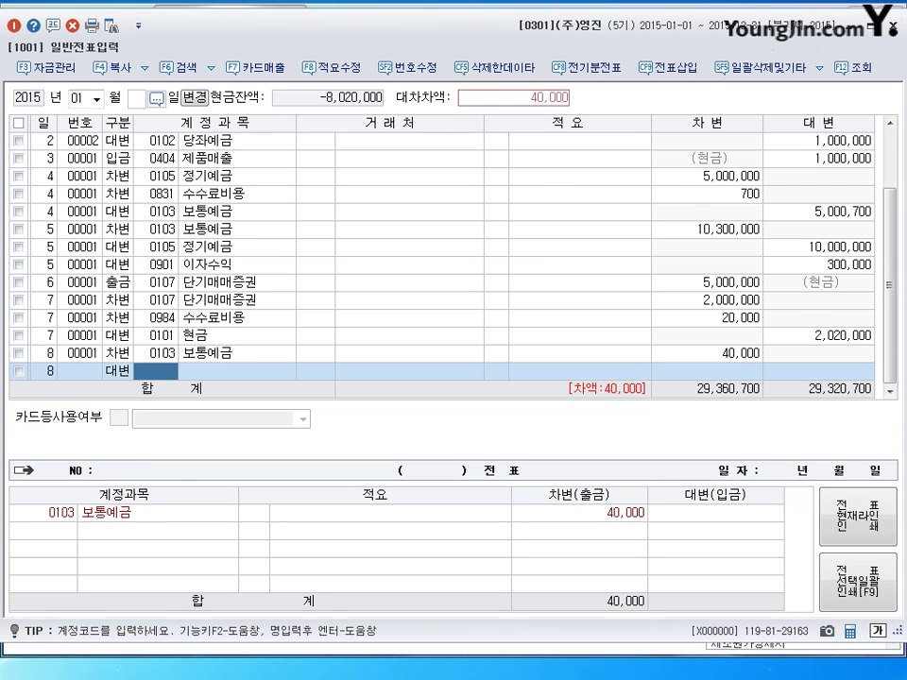
text(903)
key(Return)
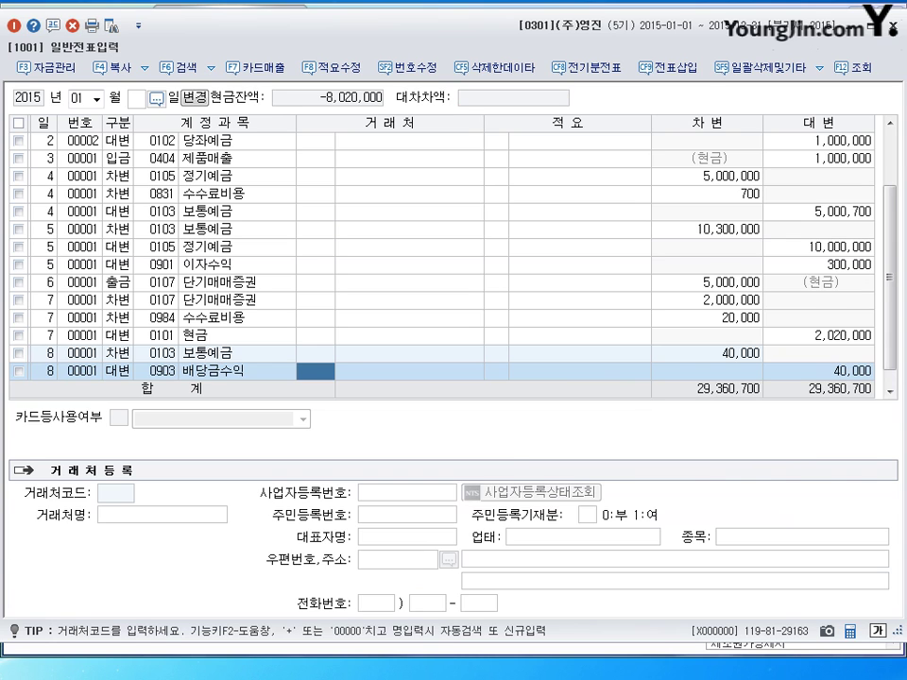
key(Return)
key(Return)
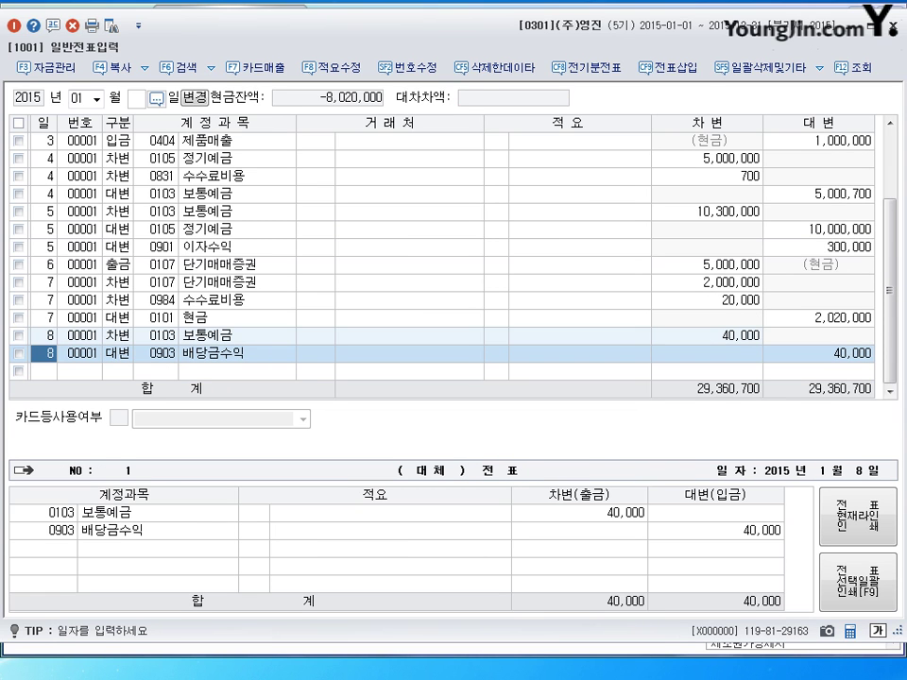
- Add a day 10 차변 line for 보통예금 (0103) with an amount of 100,000
click(43, 371)
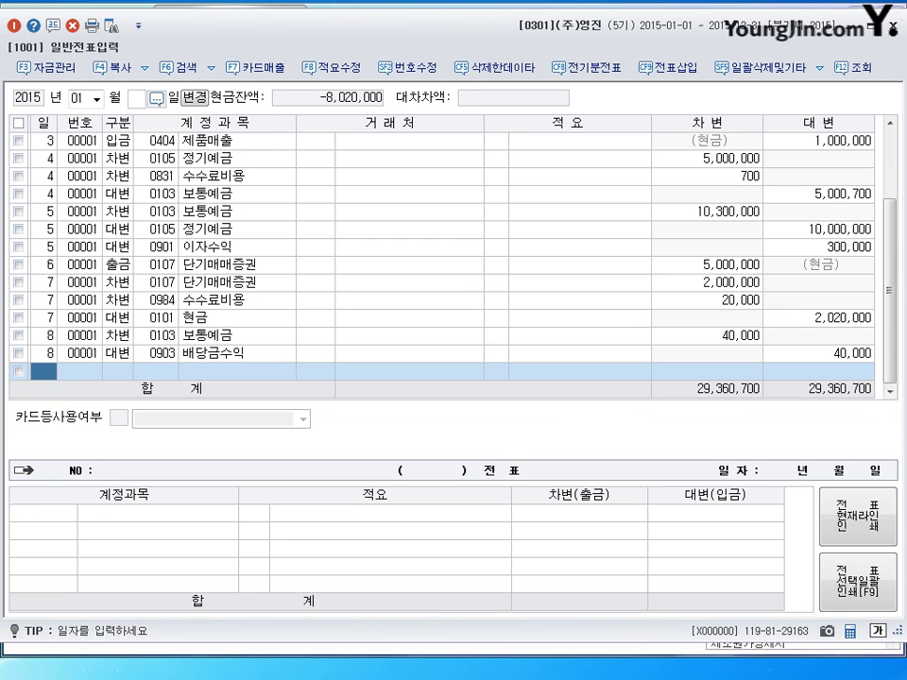
text(10)
key(Return)
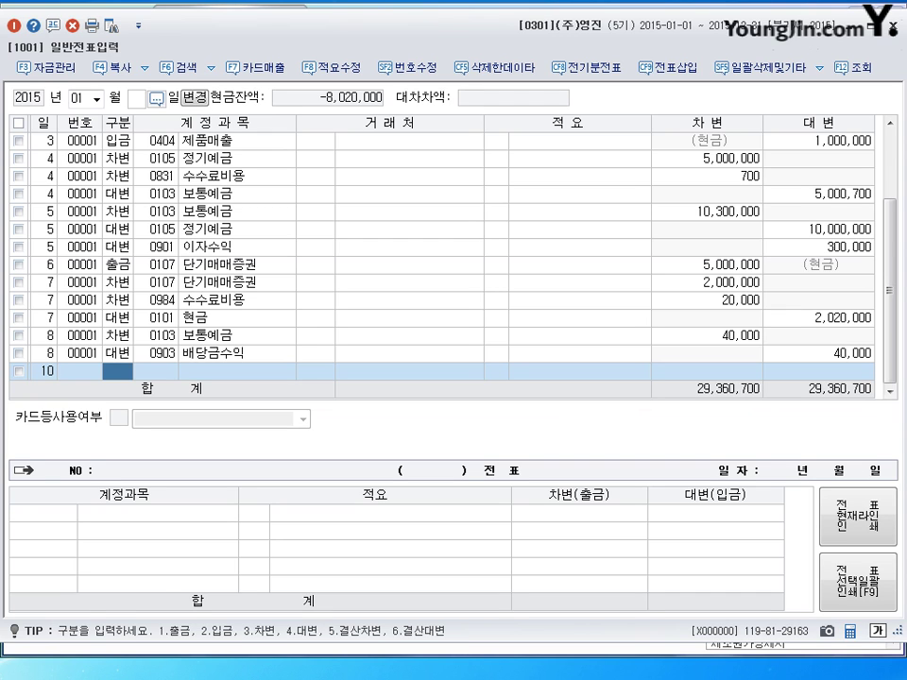
text(3)
key(Return)
text(103)
key(Return)
key(Return)
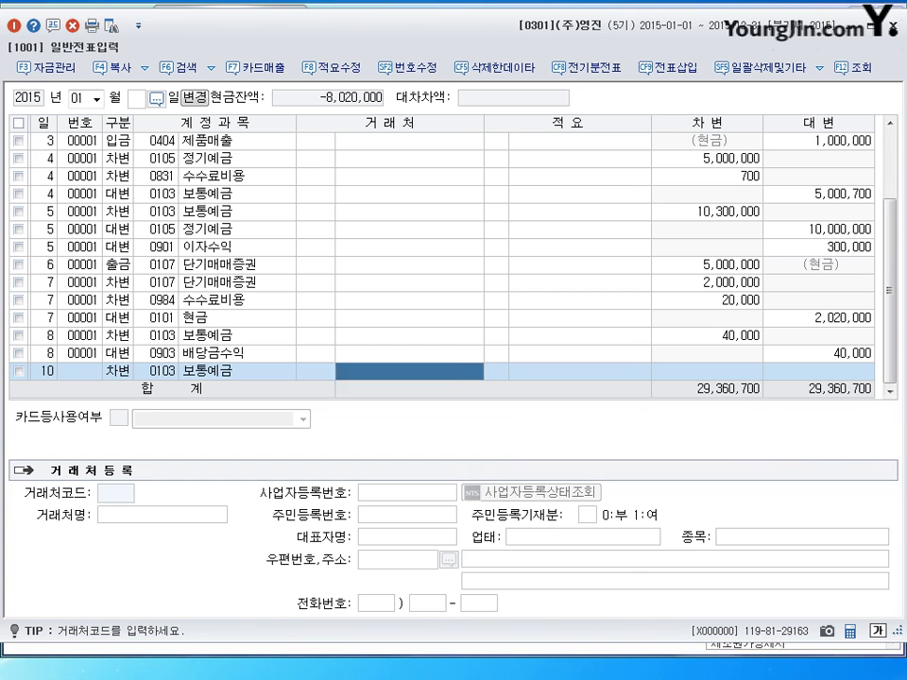
key(Return)
key(Return)
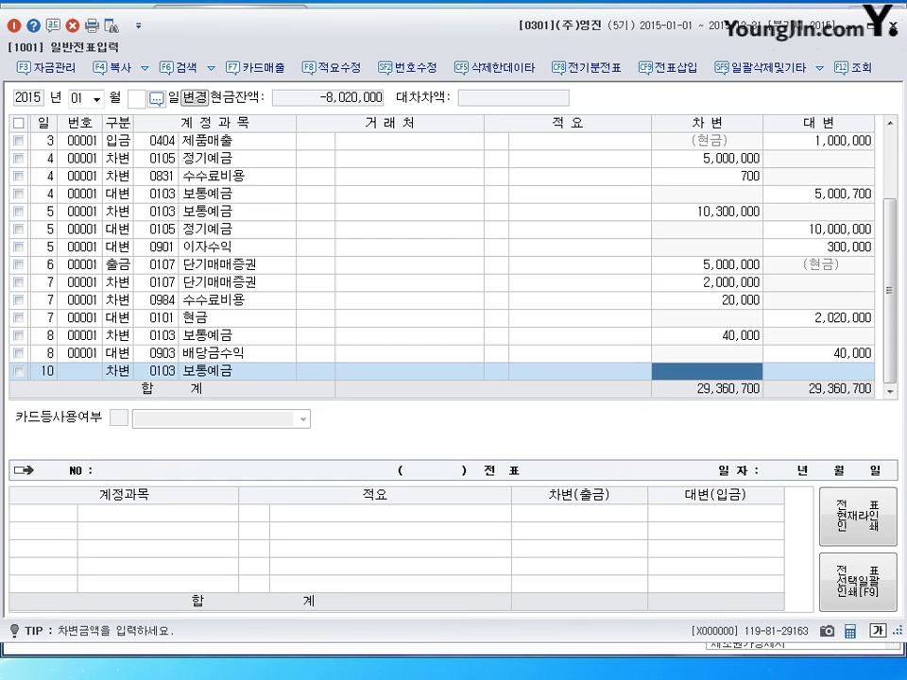
text(1000000)
key(Return)
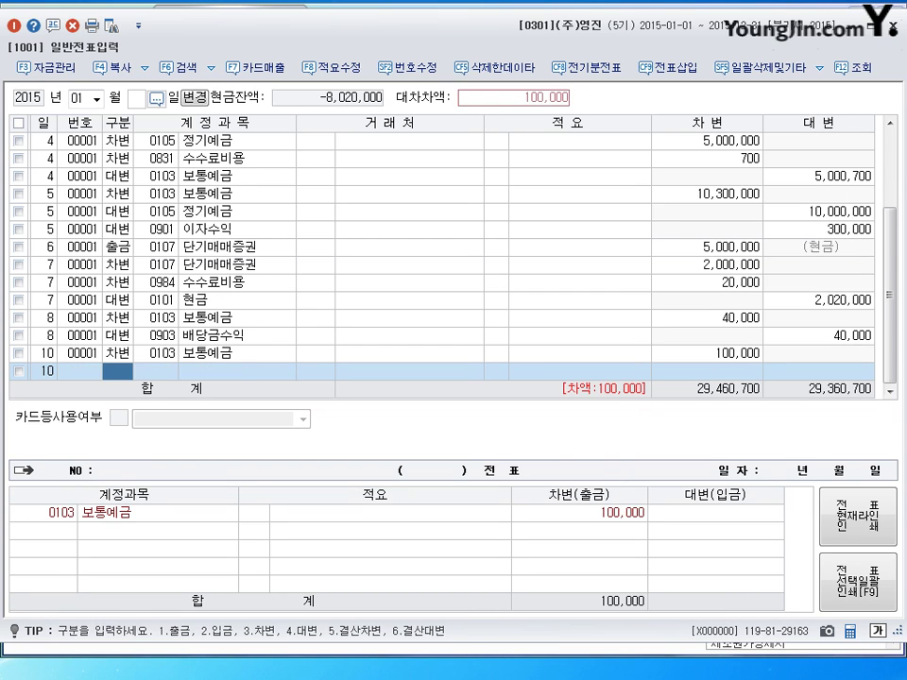
- Add the day 10 대변 line for 이자수익 (0901) with the 100,000 balancing amount
text(4)
key(Return)
text(901)
key(Return)
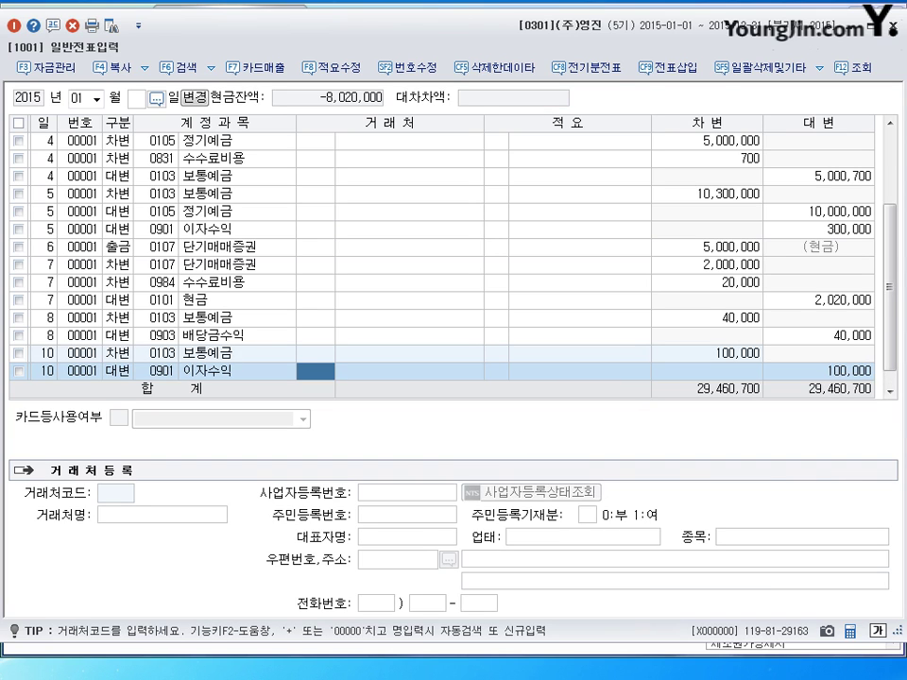